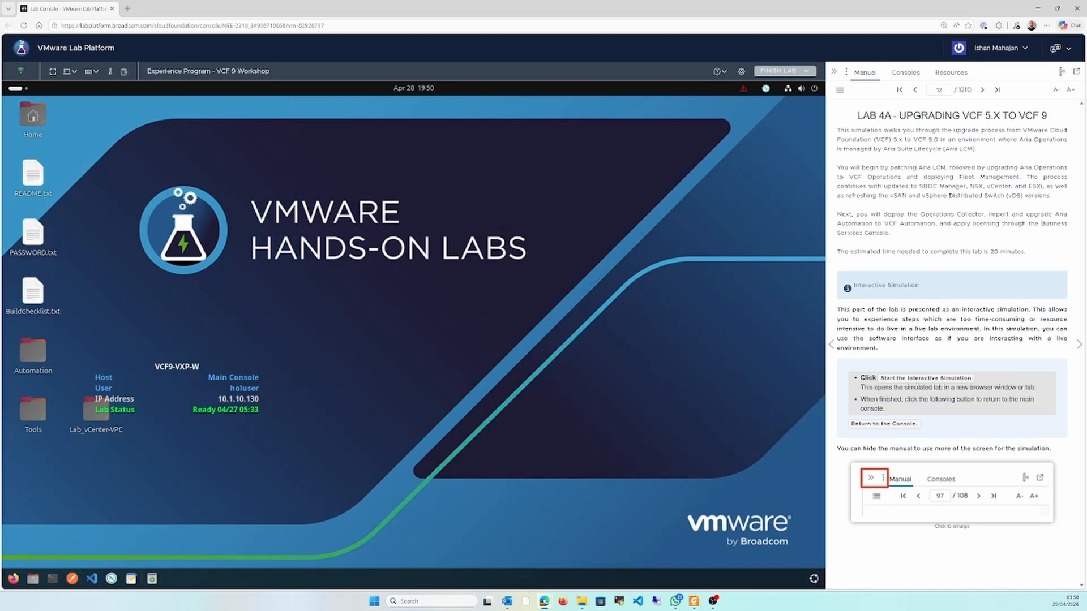
# Start the interactive simulation for Lab 4A and hide the lab manual
pyautogui.click(917, 379)
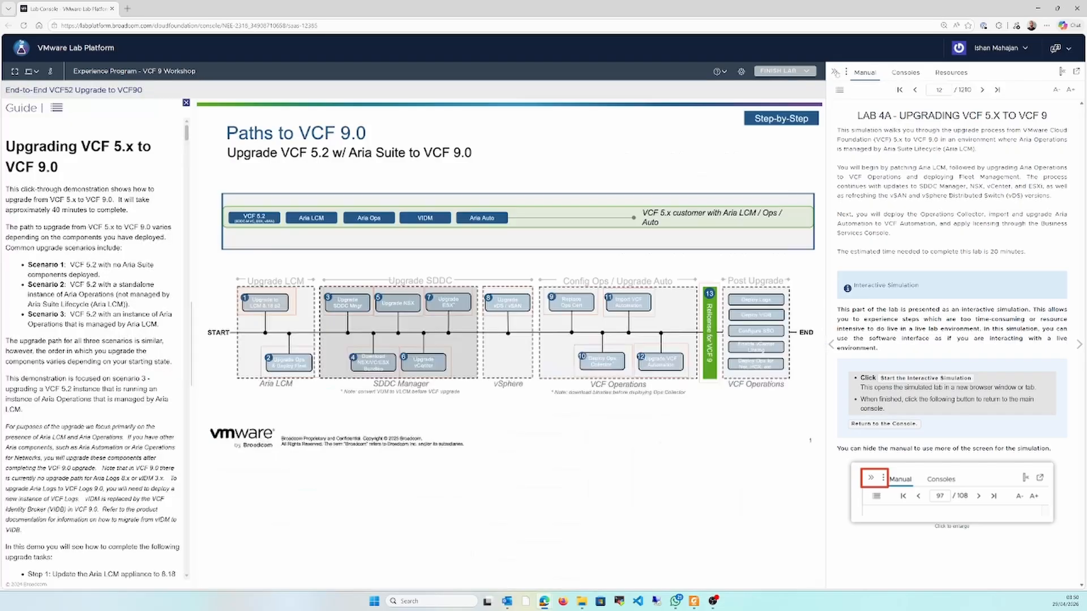
pyautogui.click(834, 71)
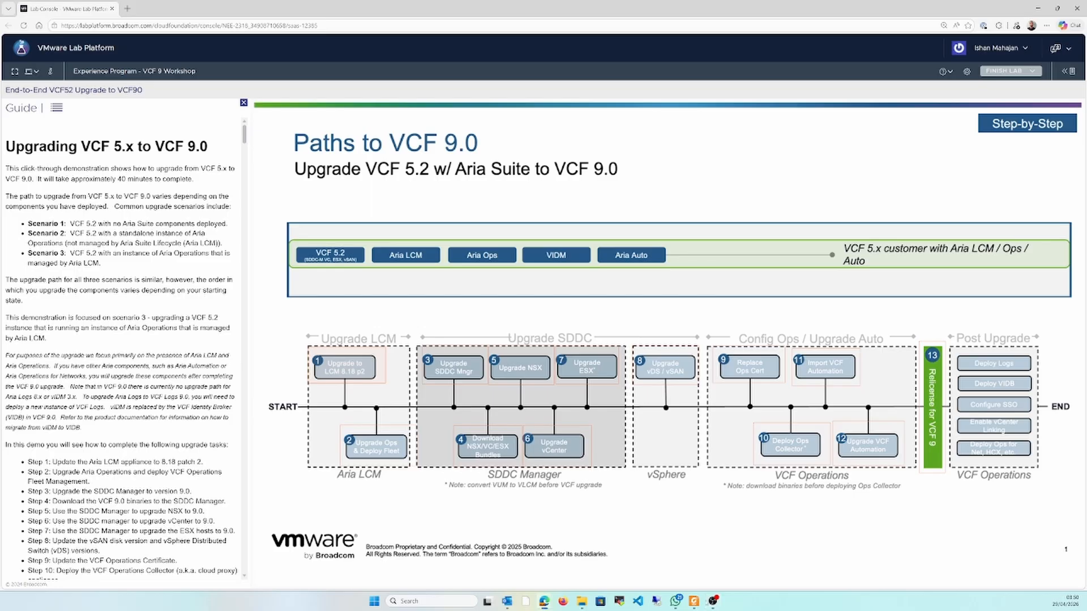
# Check the VCF 5.x to 9.0 upgrade paths slide in Foxit PDF Reader, then examine the three upgrade scenarios in the simulation guide
pyautogui.click(696, 603)
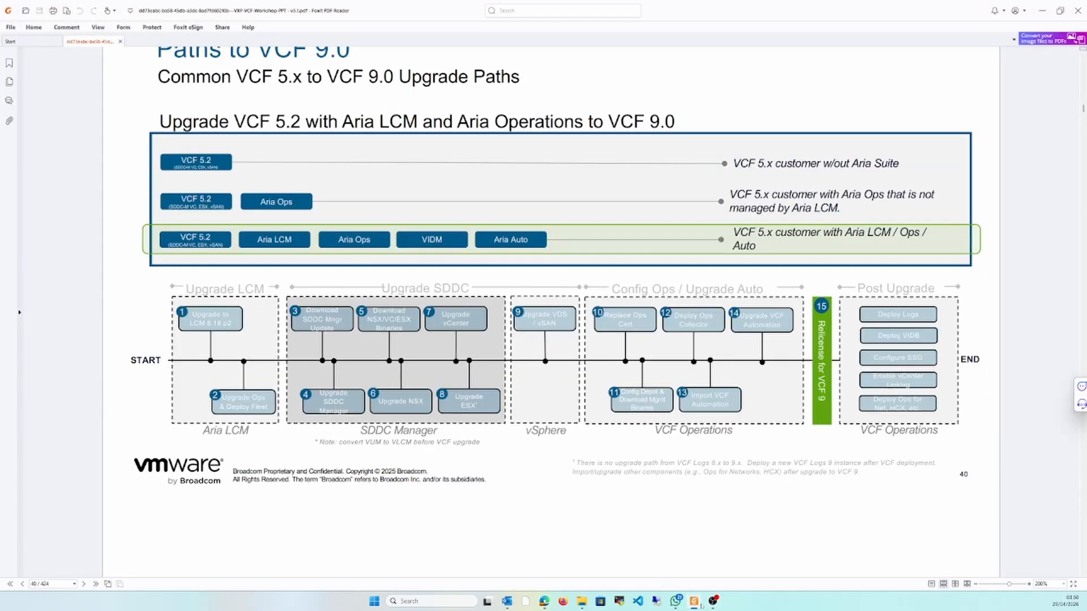
pyautogui.click(701, 607)
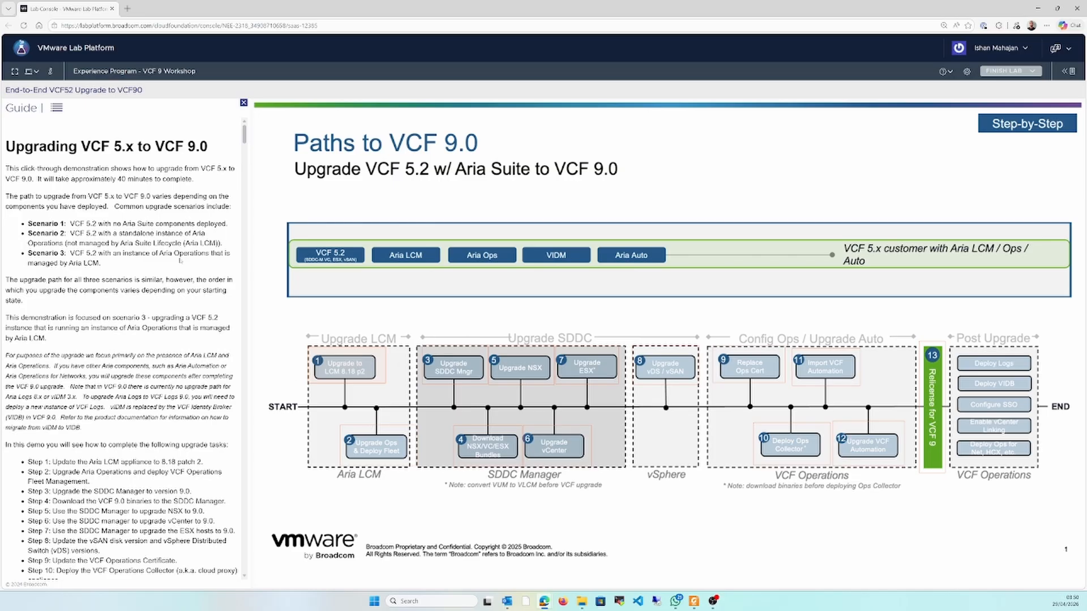
pyautogui.moveTo(69, 224); pyautogui.dragTo(83, 264)
pyautogui.click(106, 233)
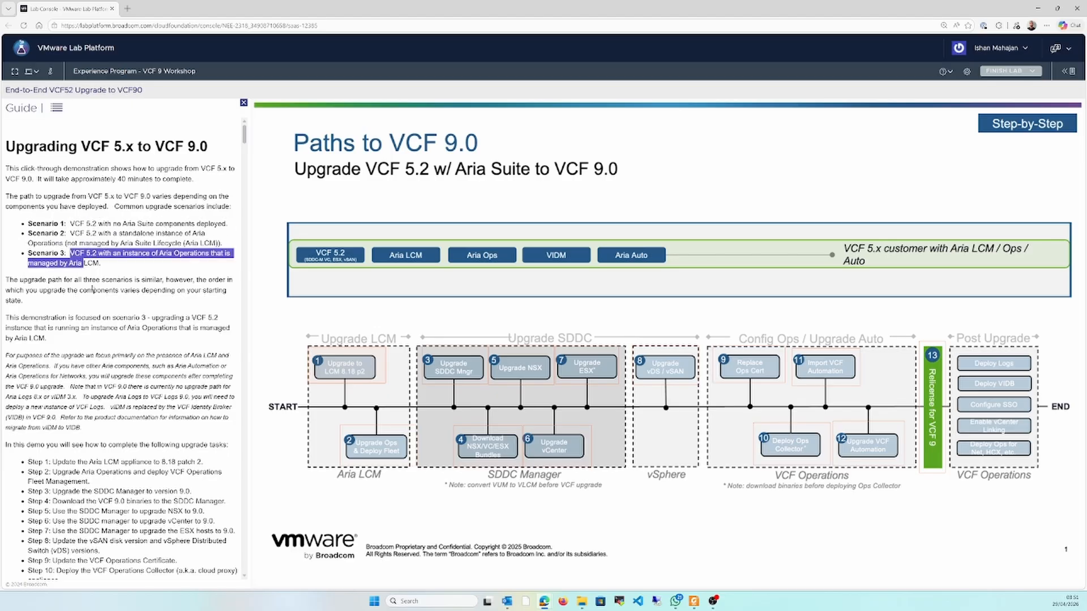
pyautogui.click(83, 264)
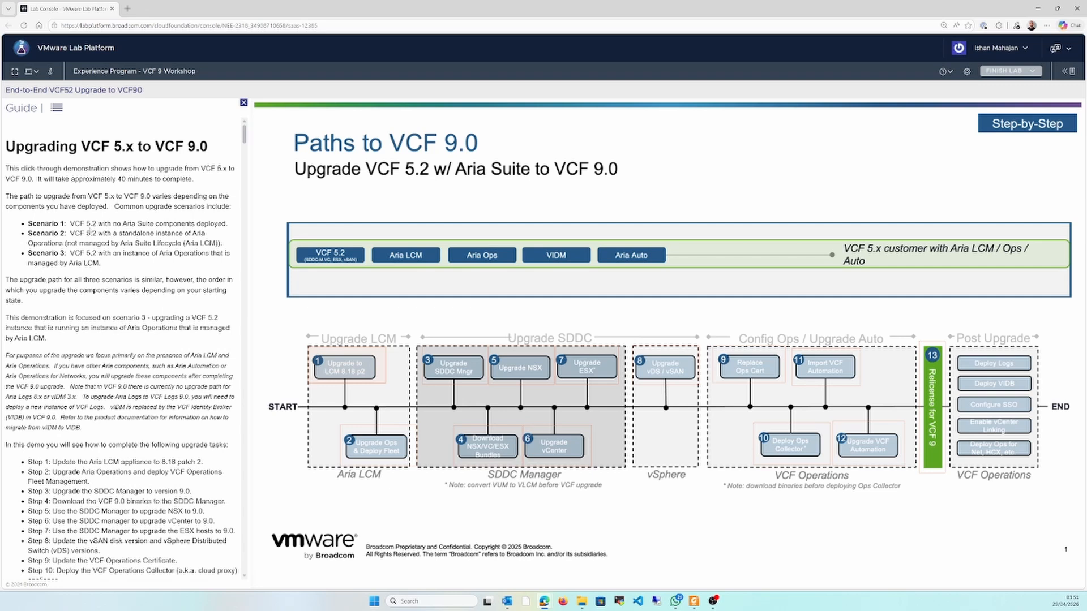
pyautogui.moveTo(74, 224); pyautogui.dragTo(113, 224)
pyautogui.click(130, 233)
pyautogui.moveTo(68, 233); pyautogui.dragTo(114, 234)
pyautogui.click(94, 235)
pyautogui.moveTo(117, 179); pyautogui.dragTo(145, 180)
pyautogui.moveTo(66, 253); pyautogui.dragTo(105, 260)
pyautogui.click(107, 270)
# Enter the Upgrade to LCM 8.18 p2 stage of the simulation and check the Aria Suite Lifecycle version information
pyautogui.scroll(-4, 108, 270)
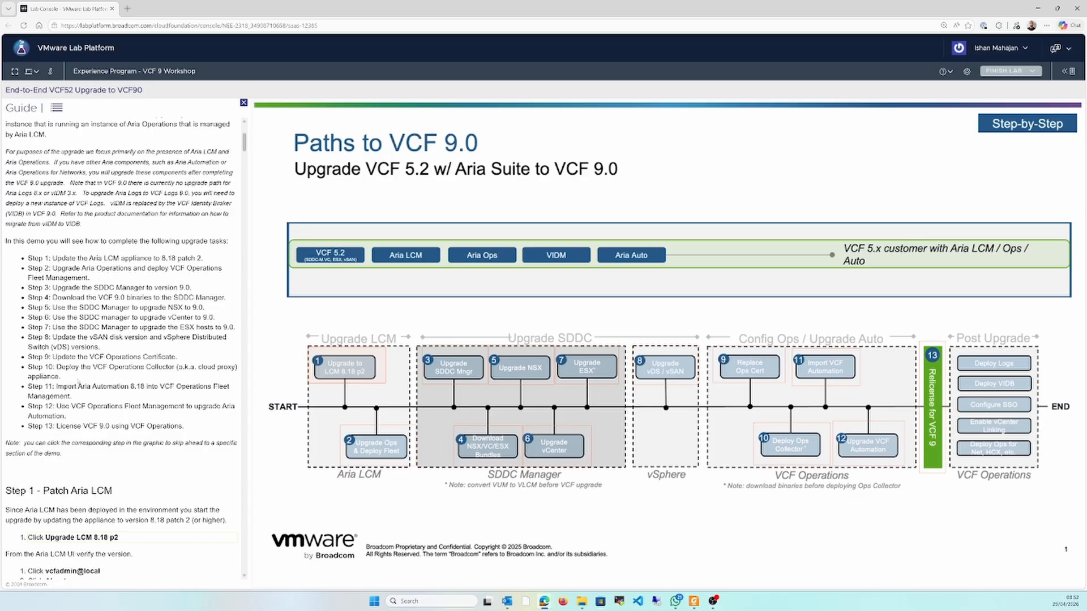
pyautogui.scroll(-1, 119, 444)
pyautogui.click(351, 365)
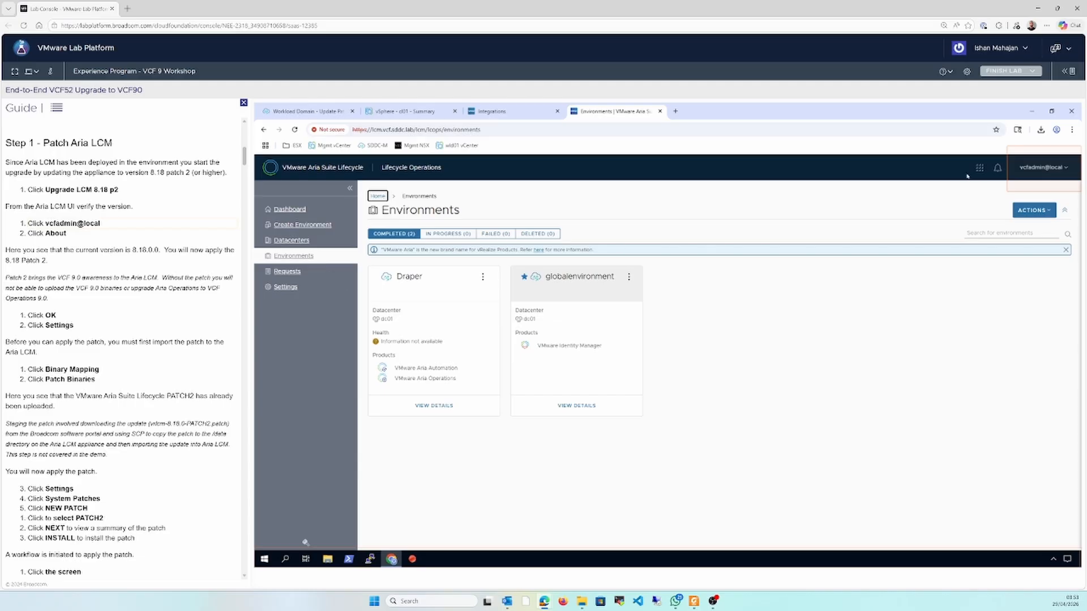
pyautogui.click(1039, 169)
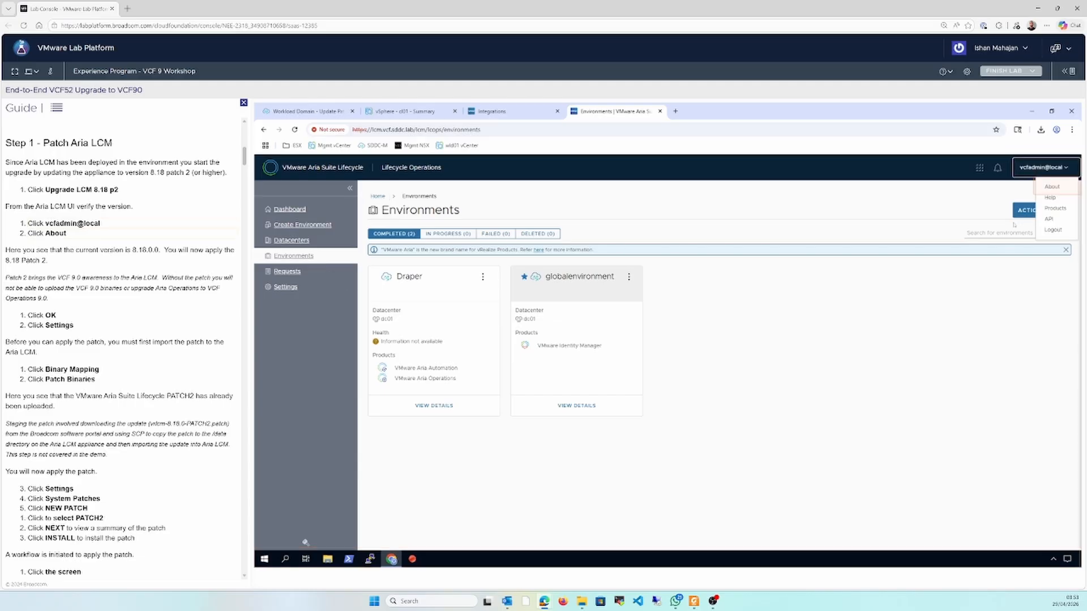
pyautogui.click(1064, 187)
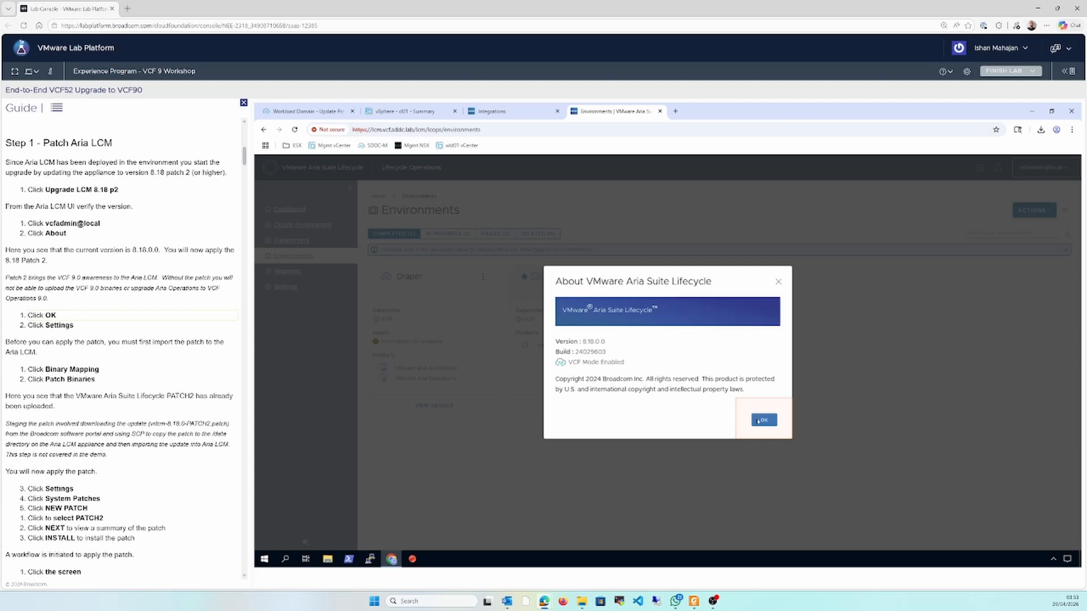
pyautogui.click(761, 420)
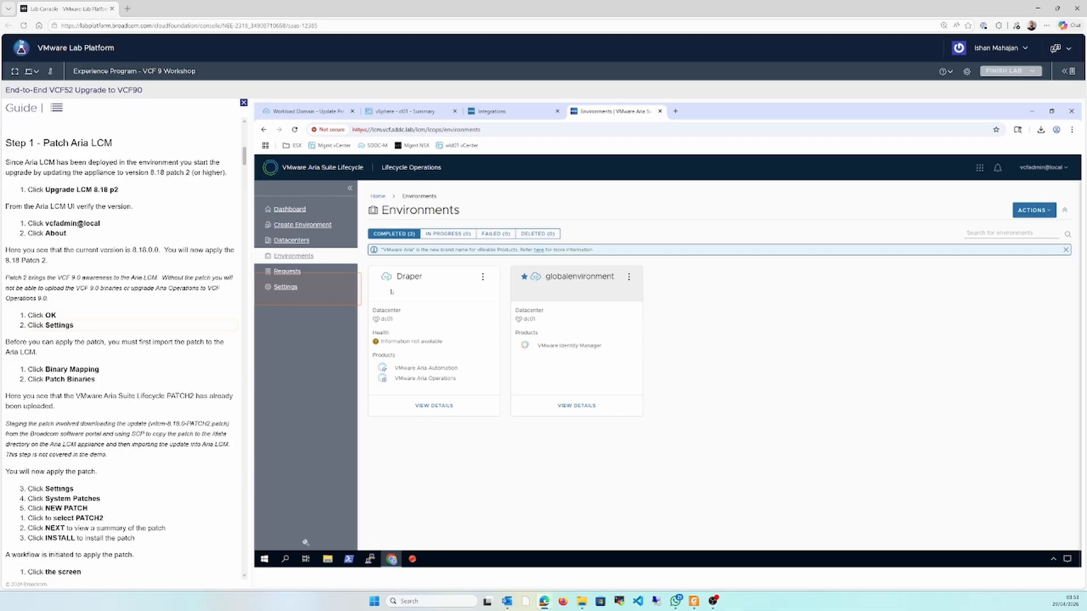
# Examine the patch binaries under the Binary Mapping settings in Aria Suite Lifecycle
pyautogui.click(297, 280)
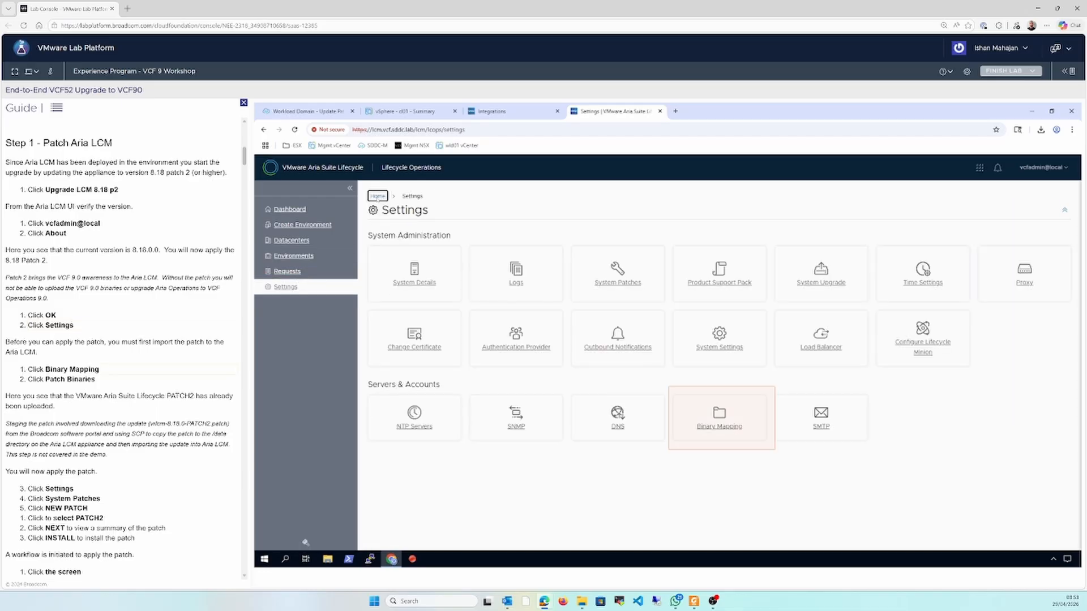
pyautogui.click(674, 410)
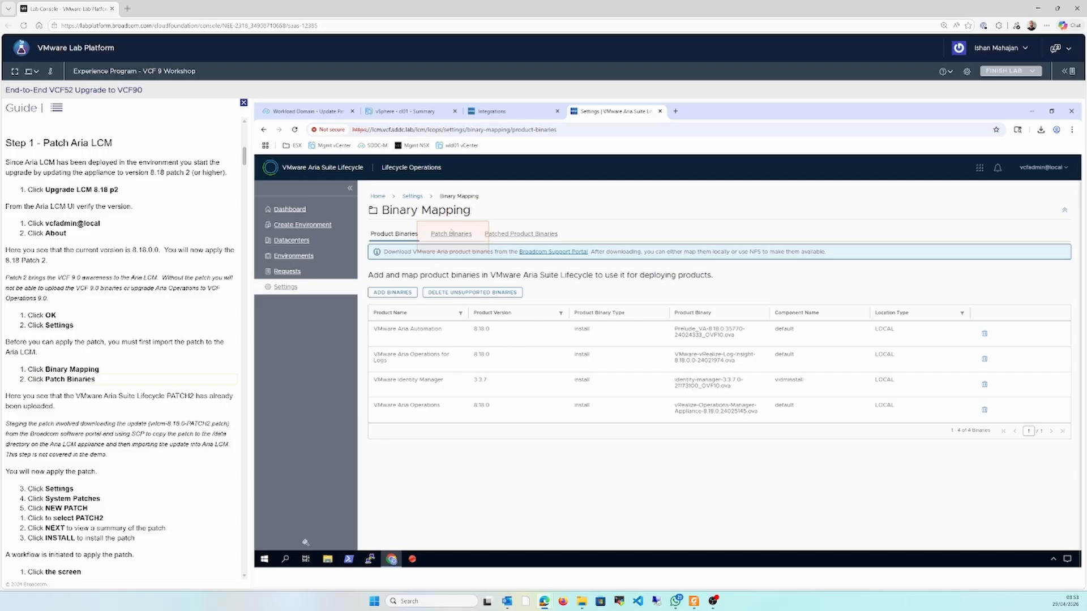
pyautogui.click(451, 234)
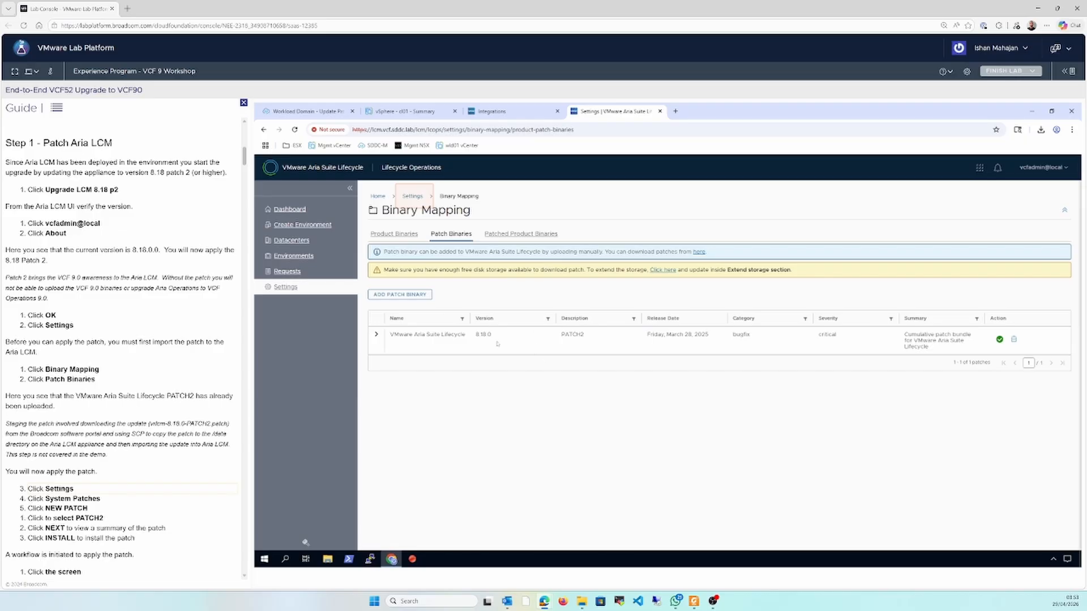
# Install PATCH2 for VMware Aria Suite Lifecycle 8.18.0 from the System Patches settings
pyautogui.click(413, 197)
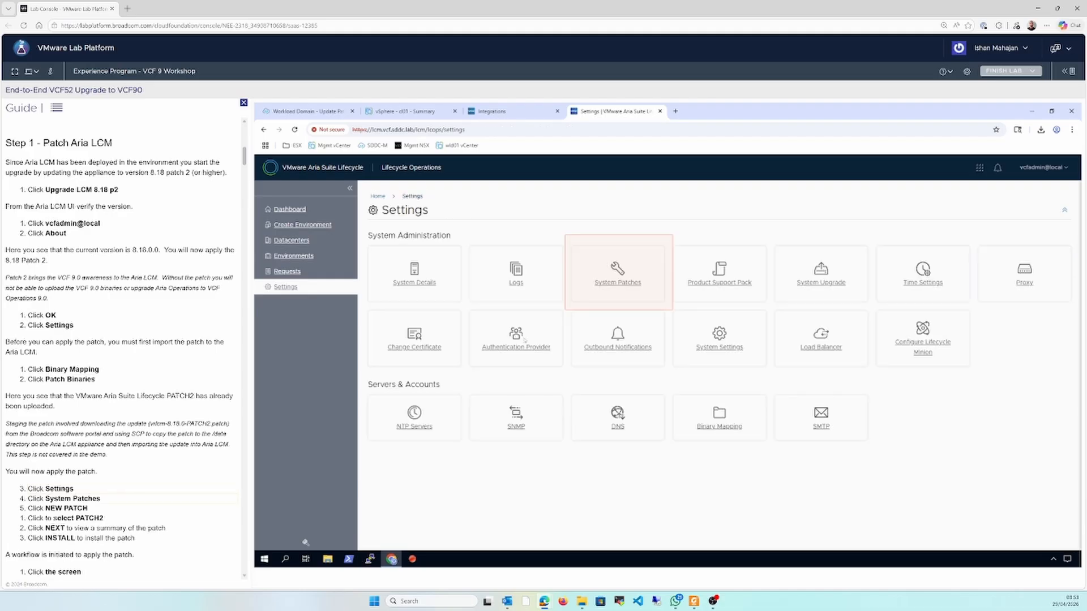
pyautogui.click(620, 272)
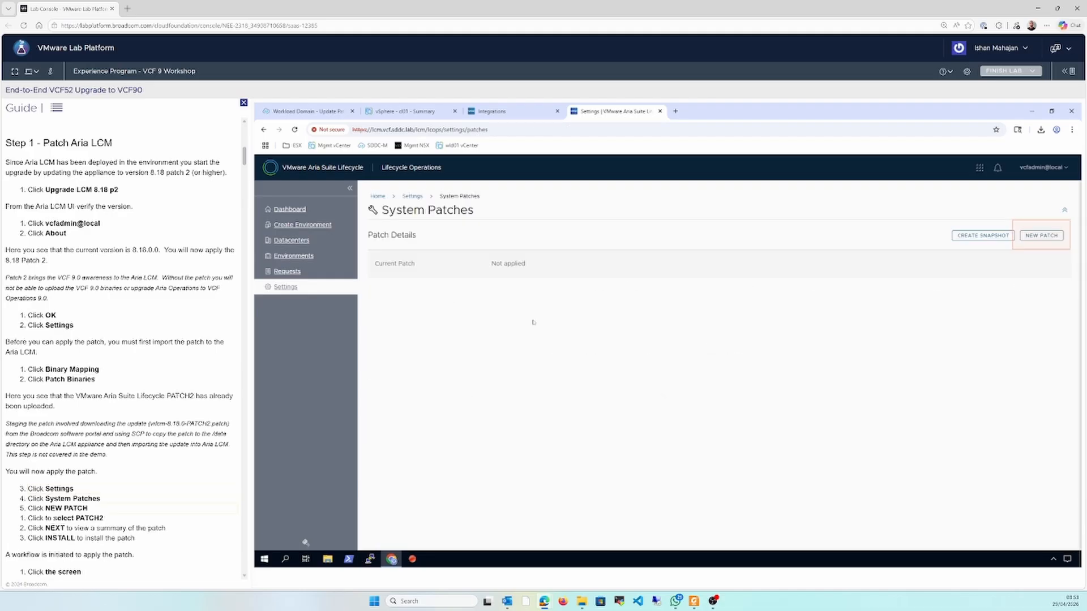
pyautogui.click(1041, 236)
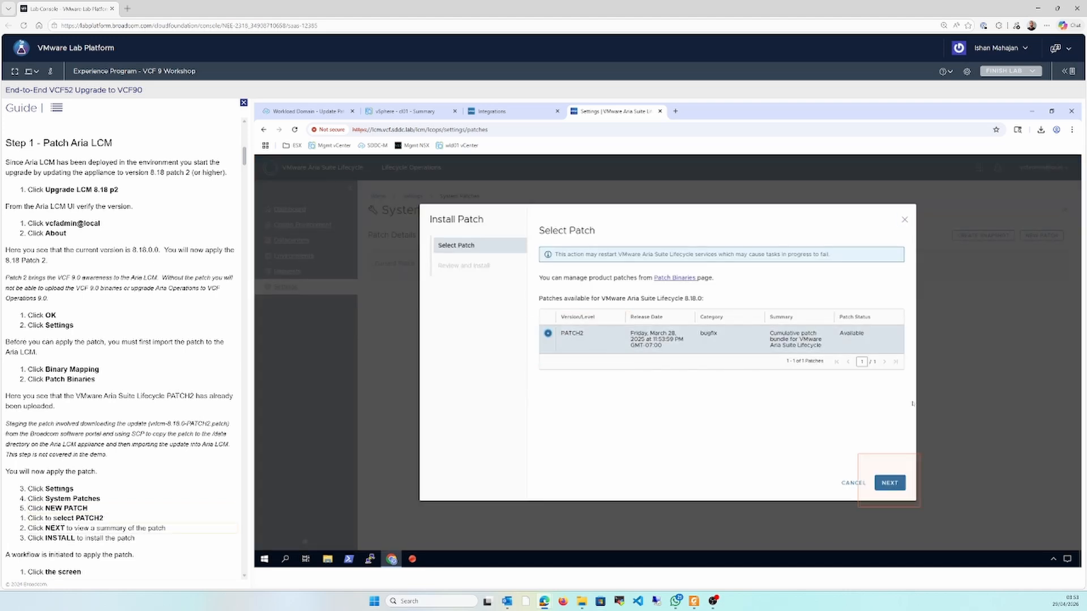
pyautogui.click(892, 486)
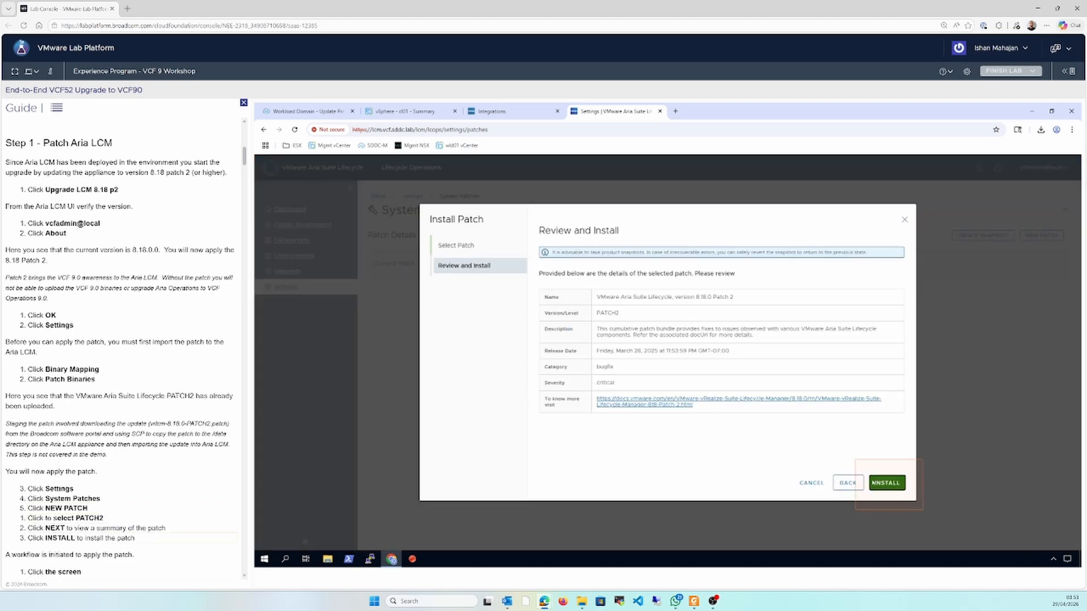
pyautogui.click(883, 483)
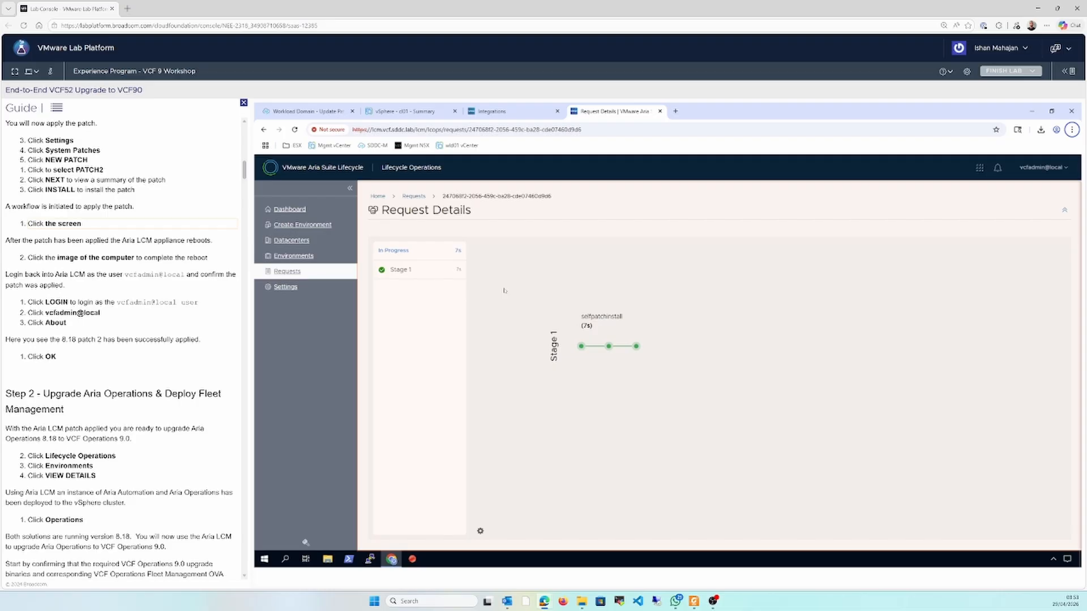
# Complete the appliance reboot after patching and log back into Aria Suite Lifecycle as the prefilled local administrator
pyautogui.click(545, 319)
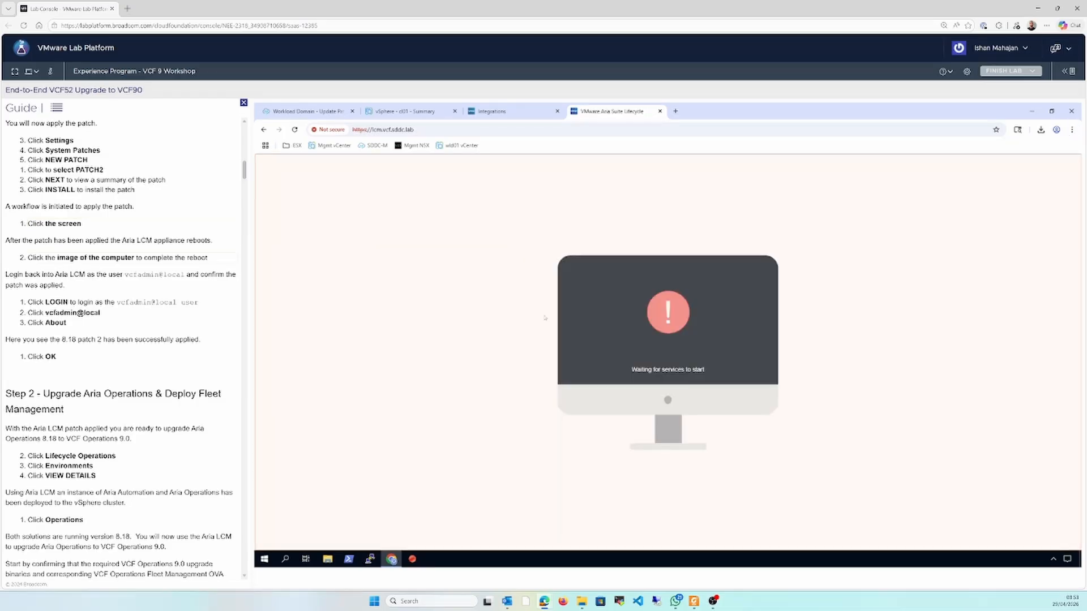
pyautogui.click(657, 336)
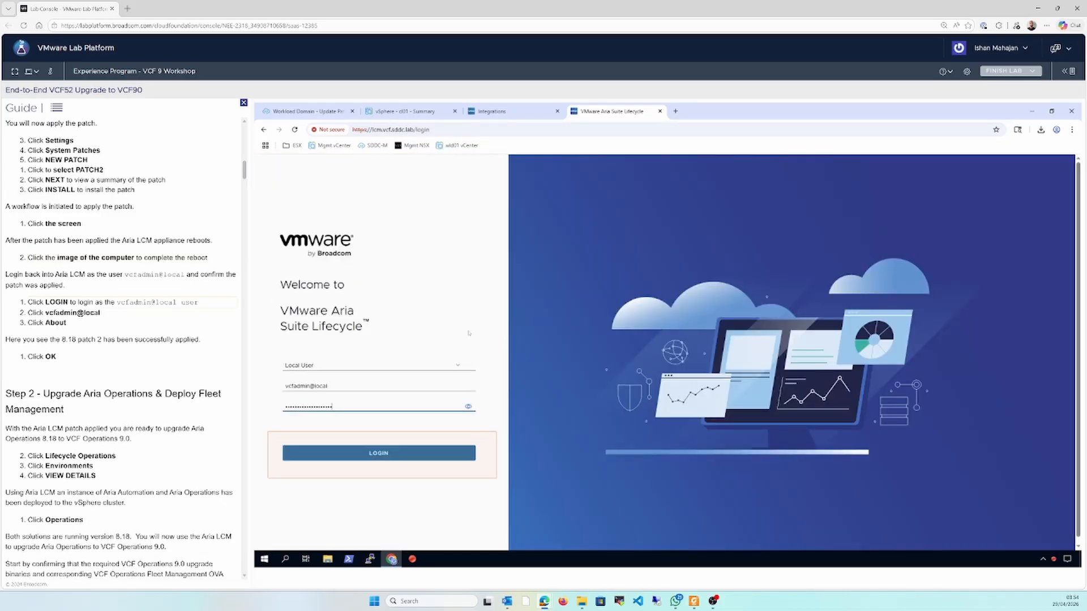
pyautogui.click(373, 452)
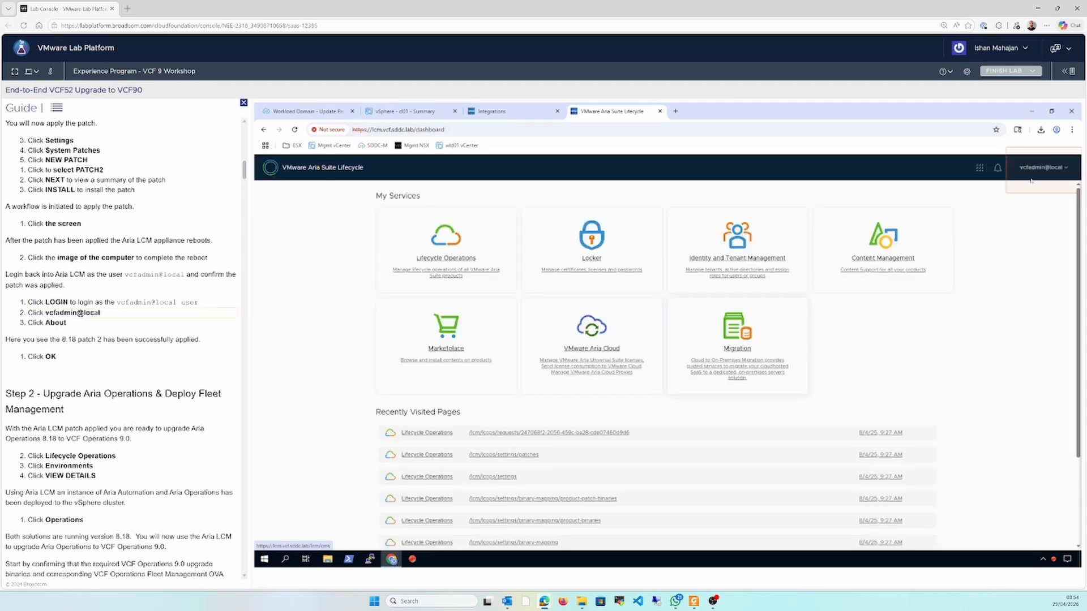
# Check the product version information of the patched Aria Suite Lifecycle appliance
pyautogui.click(1031, 179)
pyautogui.click(1051, 191)
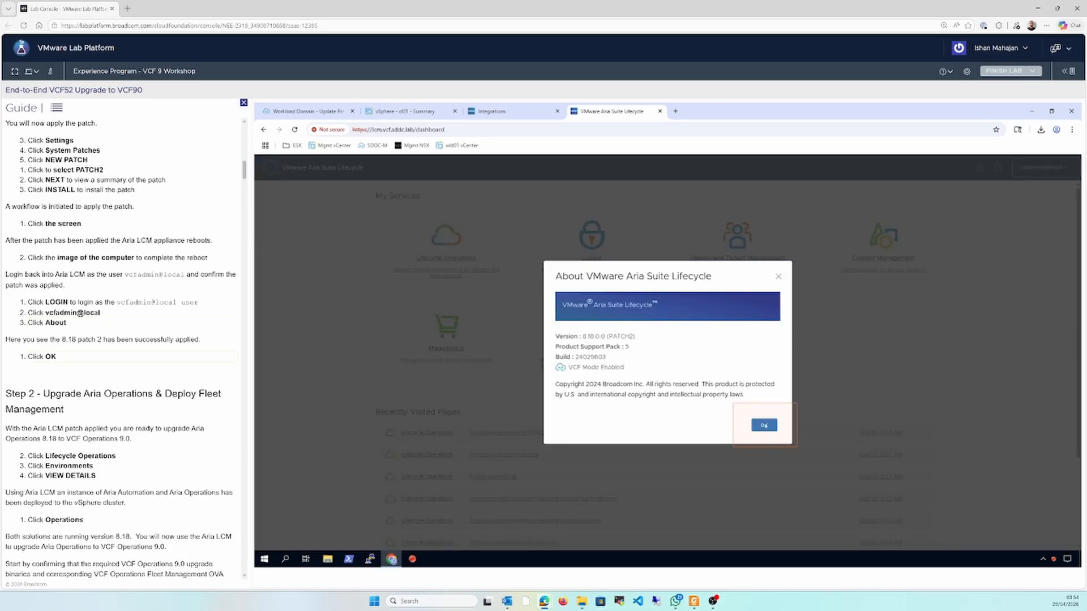
pyautogui.click(763, 425)
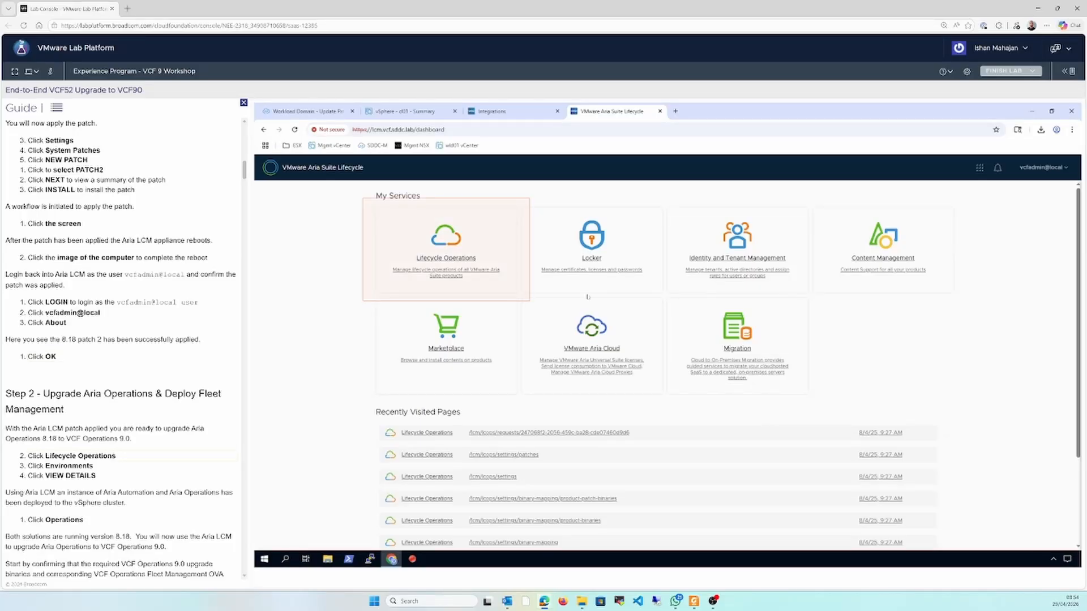
# Examine the Automation and Operations product details of the Draper environment in Lifecycle Operations
pyautogui.click(458, 249)
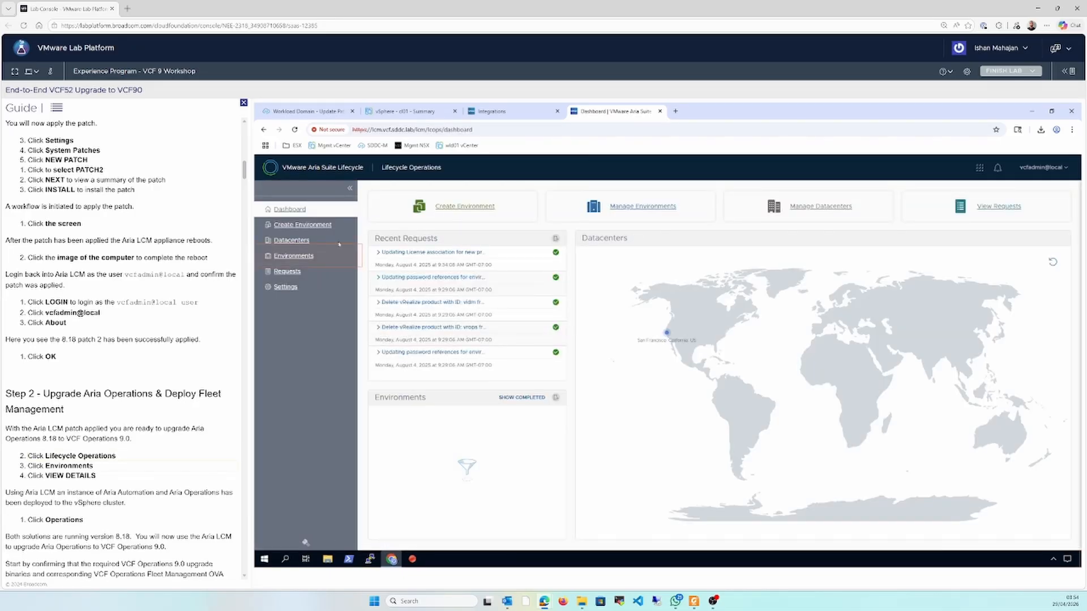
pyautogui.click(305, 256)
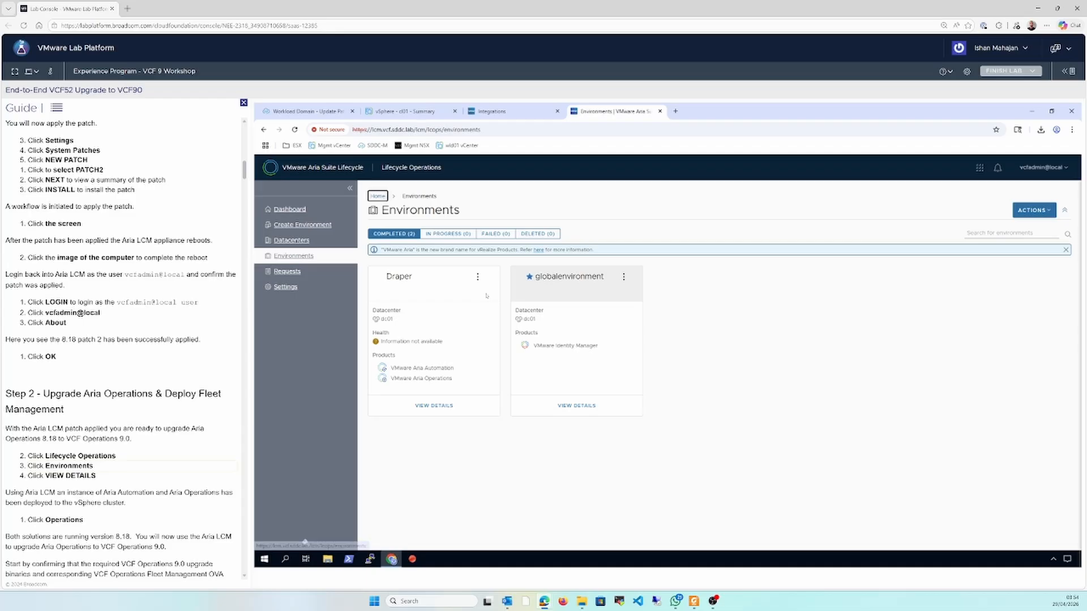
pyautogui.click(434, 405)
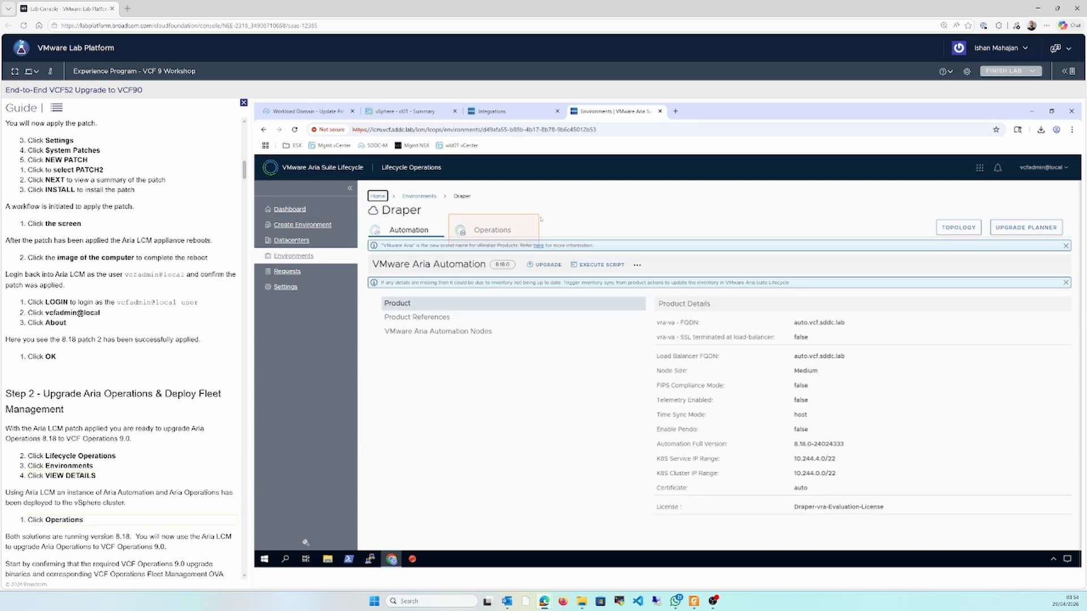
pyautogui.click(490, 230)
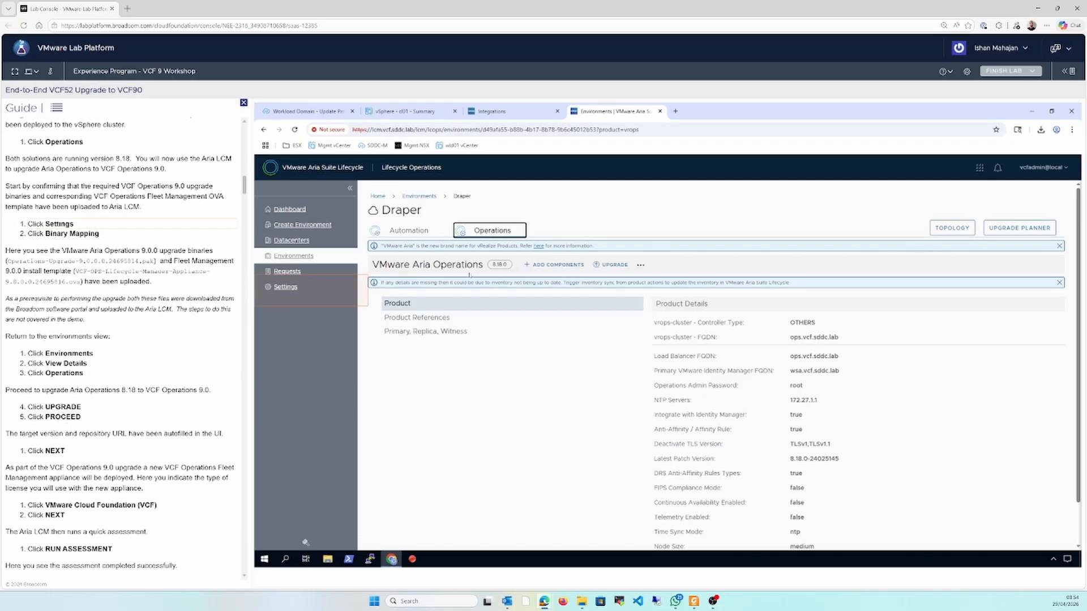
# Check the product binaries in Binary Mapping for the Aria Operations 9.0.0 upgrade file and the Fleet Management 9.0.0 install template
pyautogui.click(286, 287)
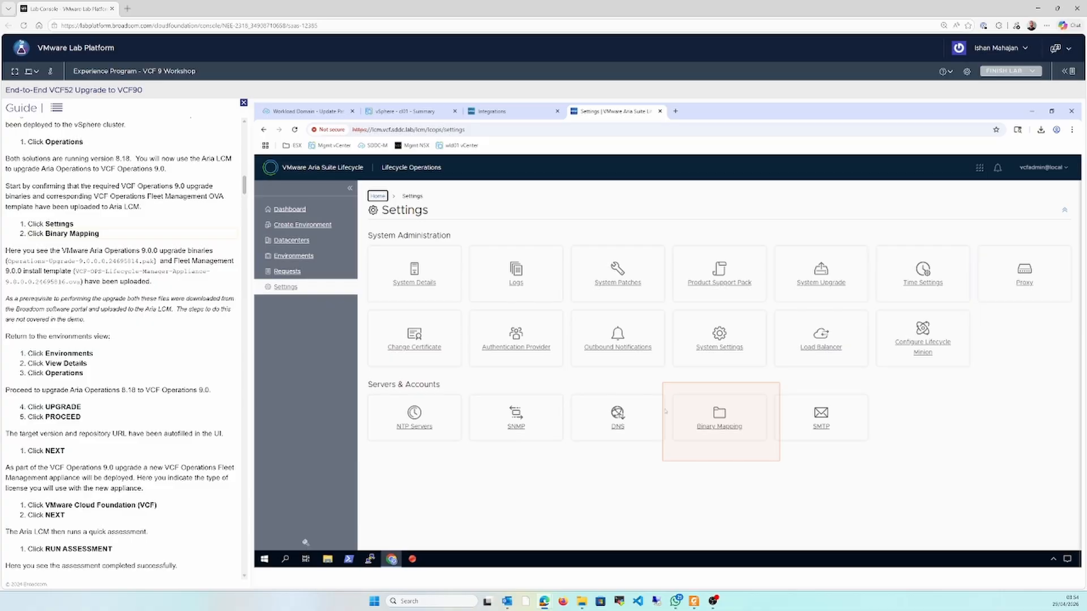
pyautogui.click(719, 419)
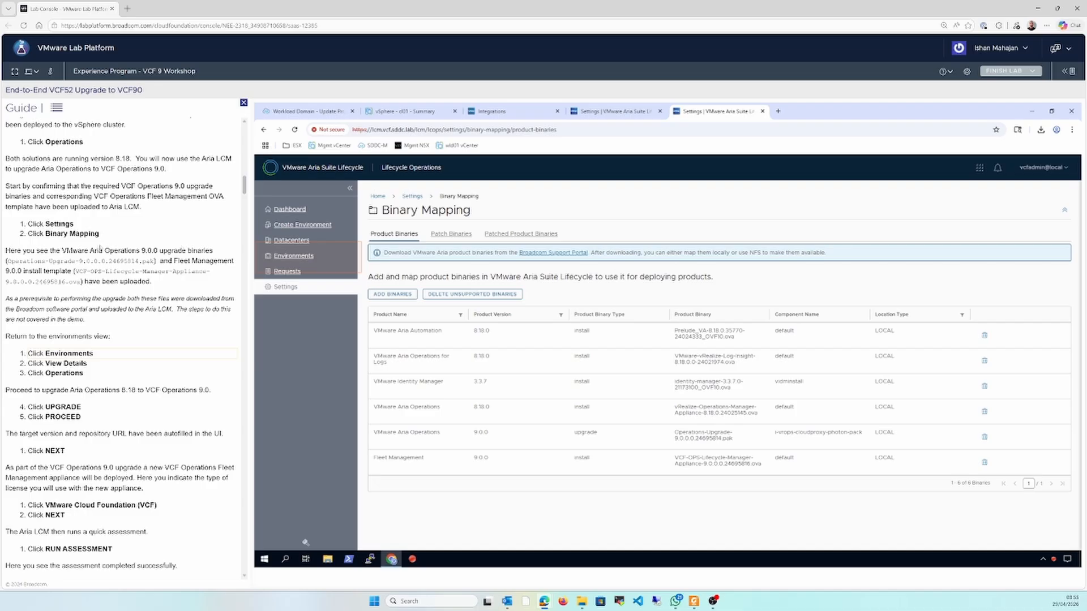
pyautogui.moveTo(48, 250); pyautogui.dragTo(140, 250)
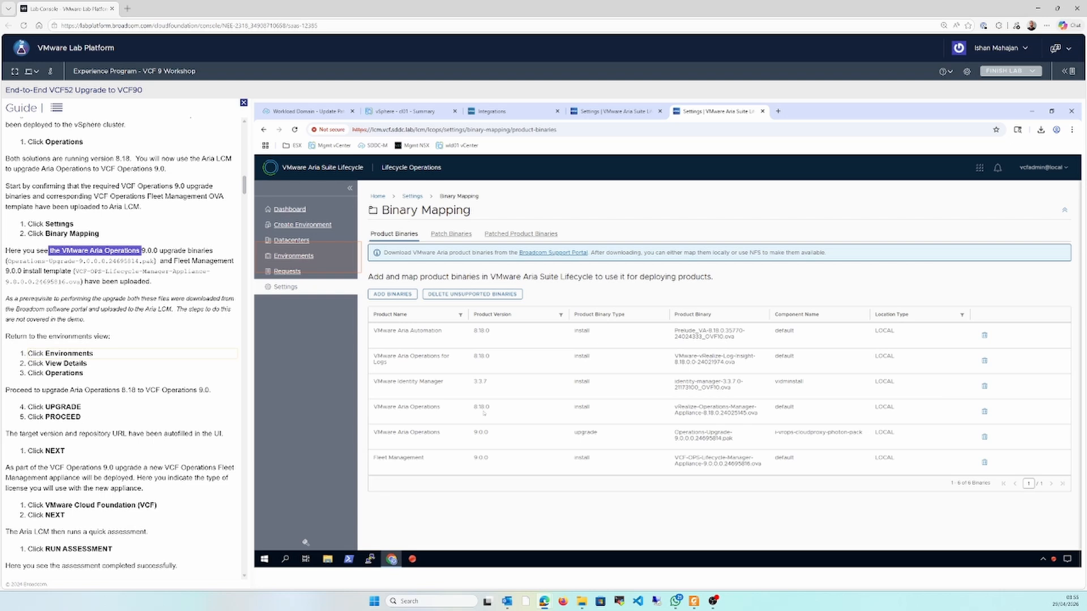
pyautogui.doubleClick(62, 261)
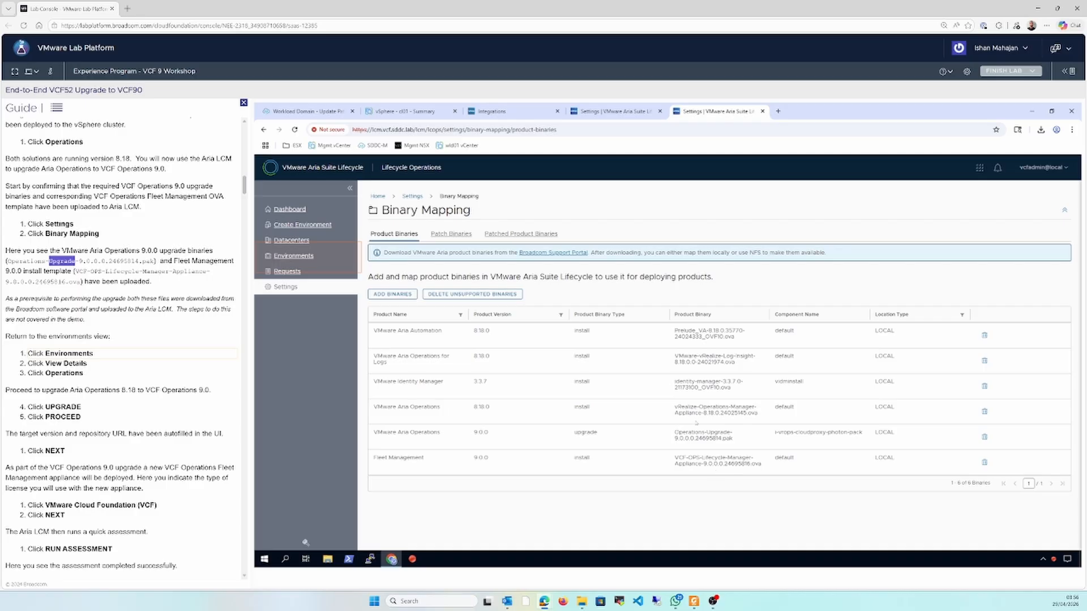
# Return to the Draper environment and display its VMware Aria Operations product details
pyautogui.click(322, 256)
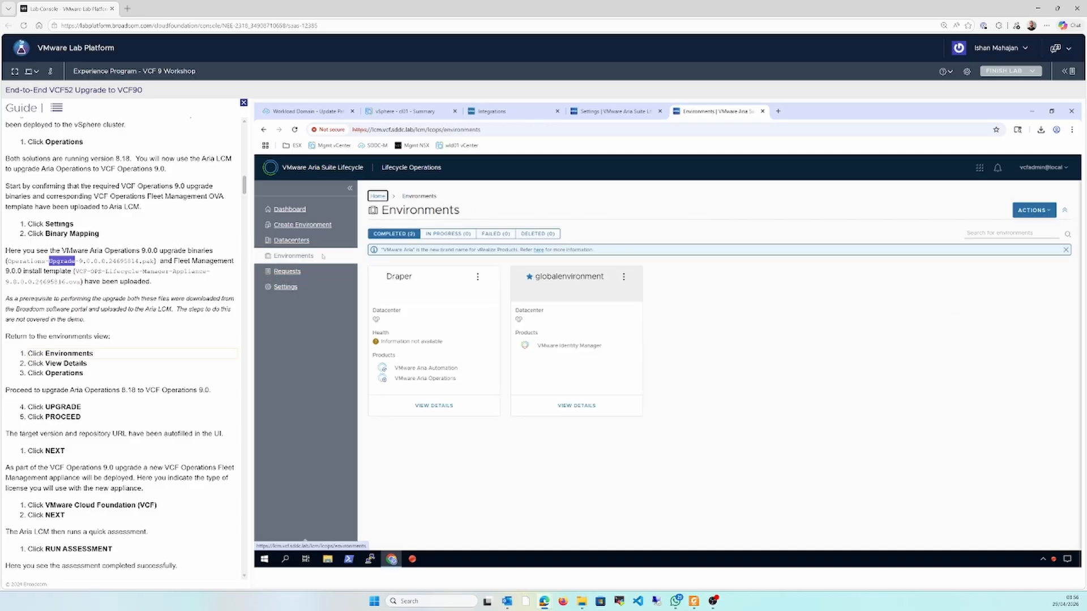
pyautogui.click(452, 406)
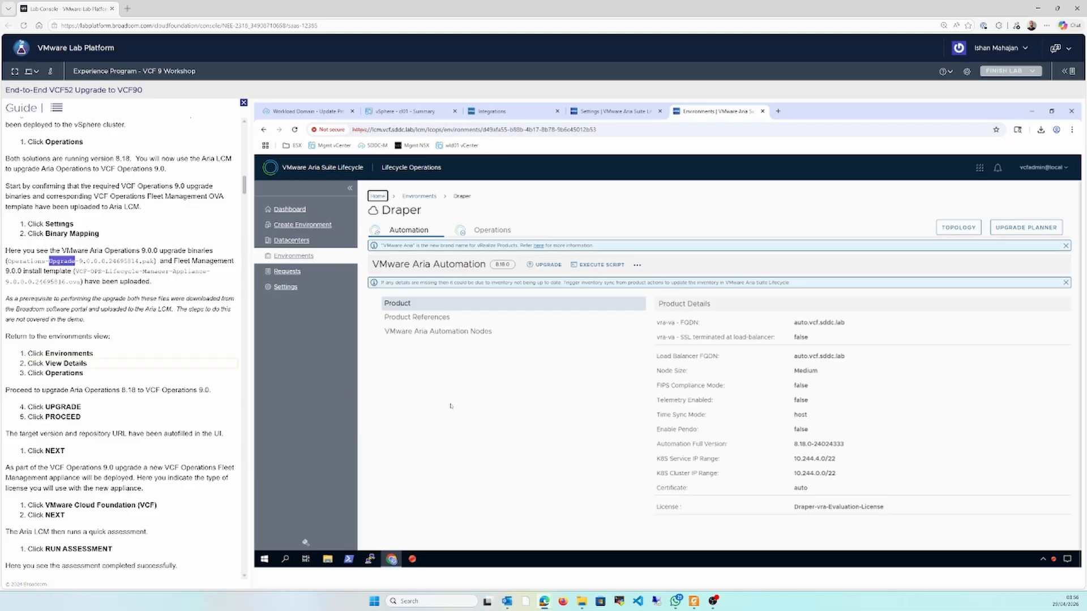
pyautogui.click(487, 232)
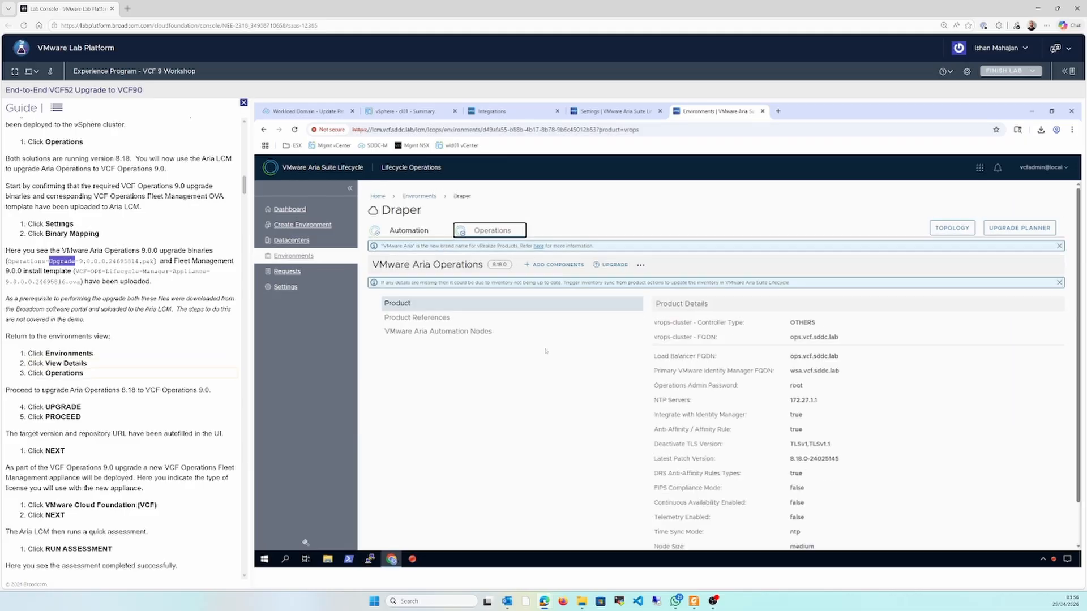
# Start the VMware Aria Operations upgrade to version 9.0.0 without an inventory sync and choose the VMware Cloud Foundation (VCF) license
pyautogui.click(612, 265)
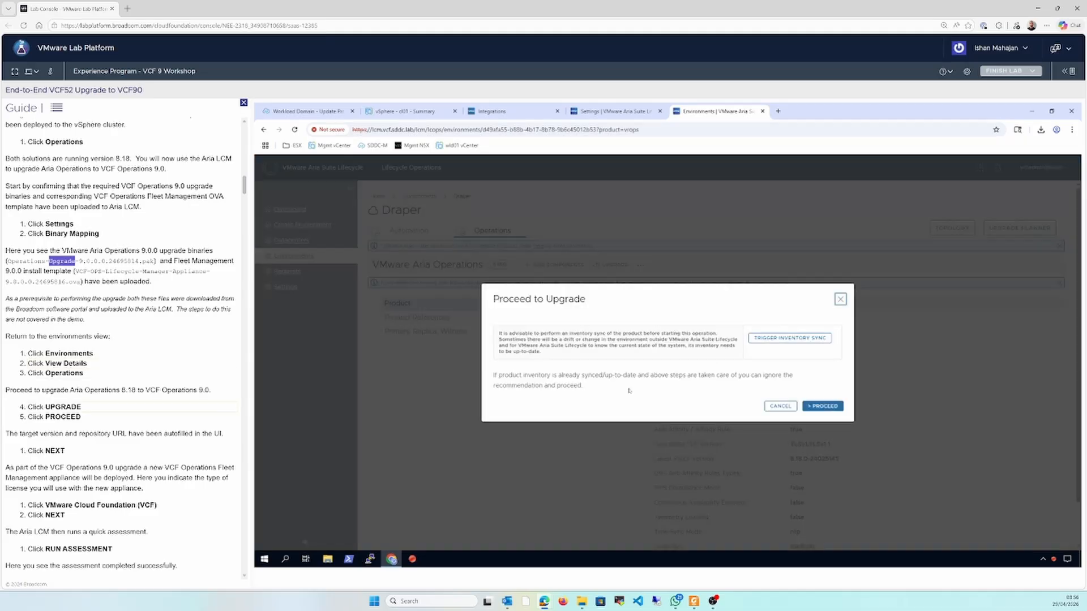
pyautogui.click(817, 406)
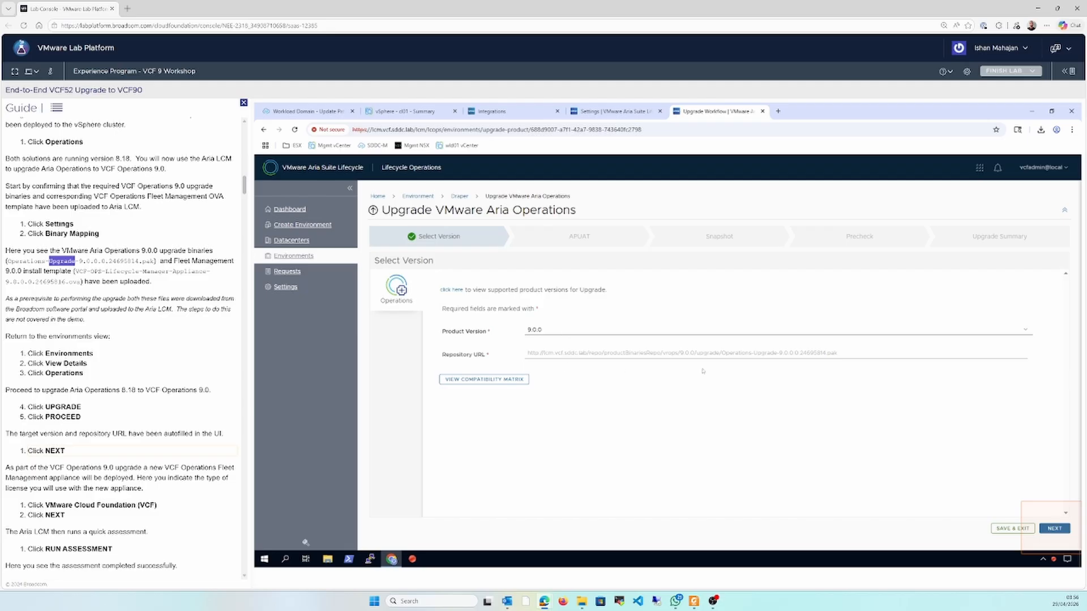
pyautogui.click(1057, 527)
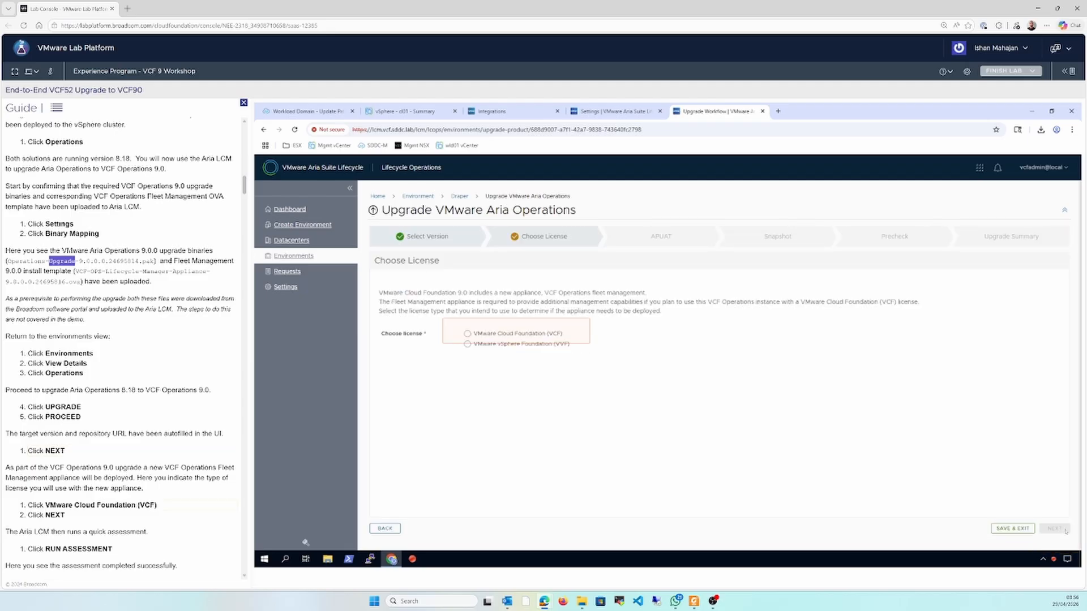
pyautogui.click(549, 334)
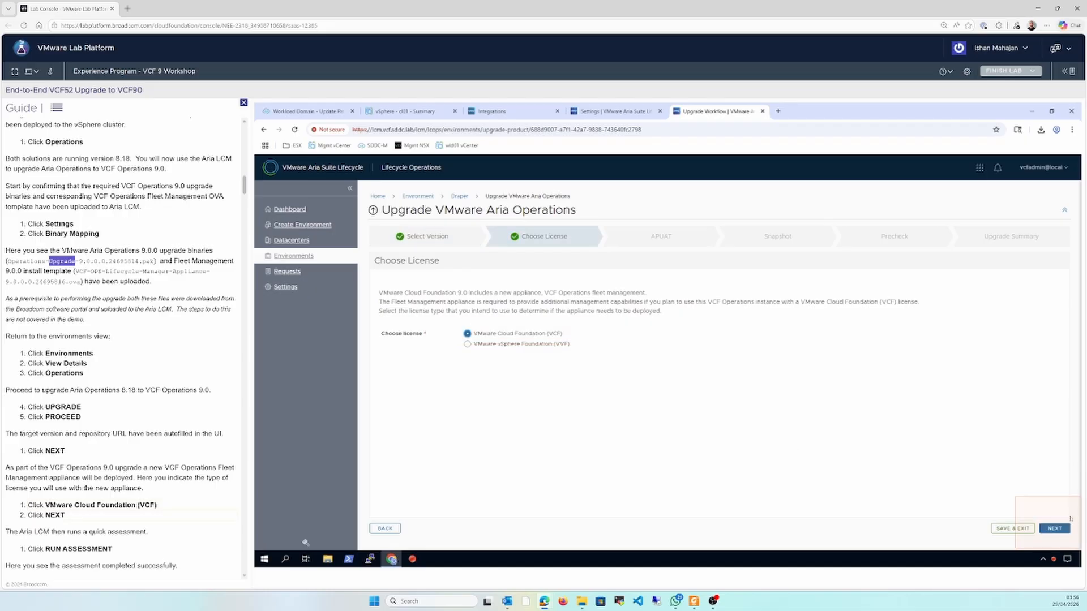
pyautogui.click(1057, 529)
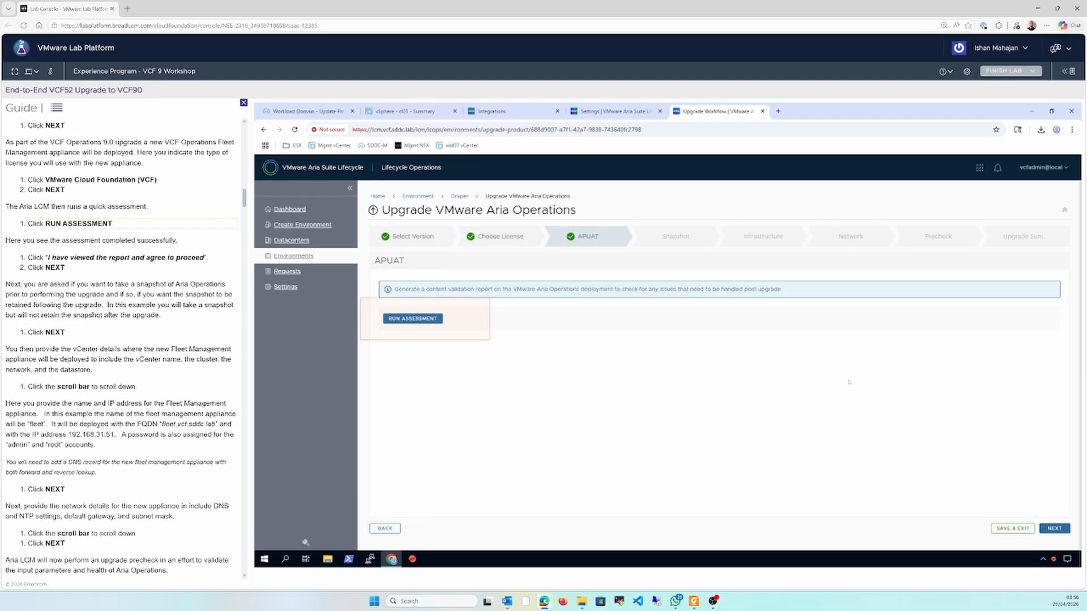
# Run the APUAT assessment, agree to its report, and accept taking a product snapshot without retaining it
pyautogui.click(414, 320)
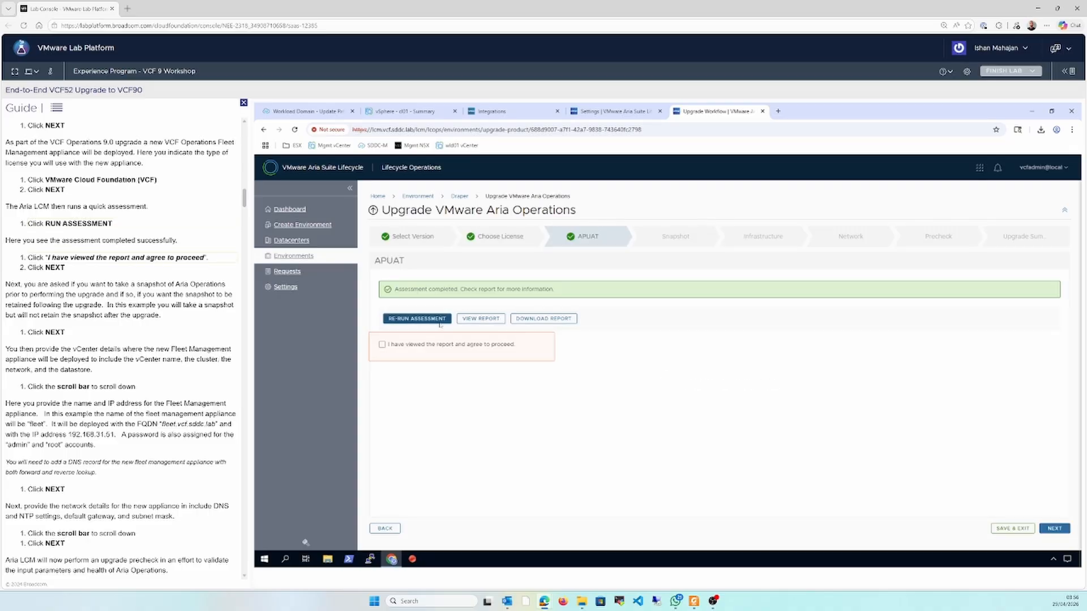
pyautogui.click(442, 348)
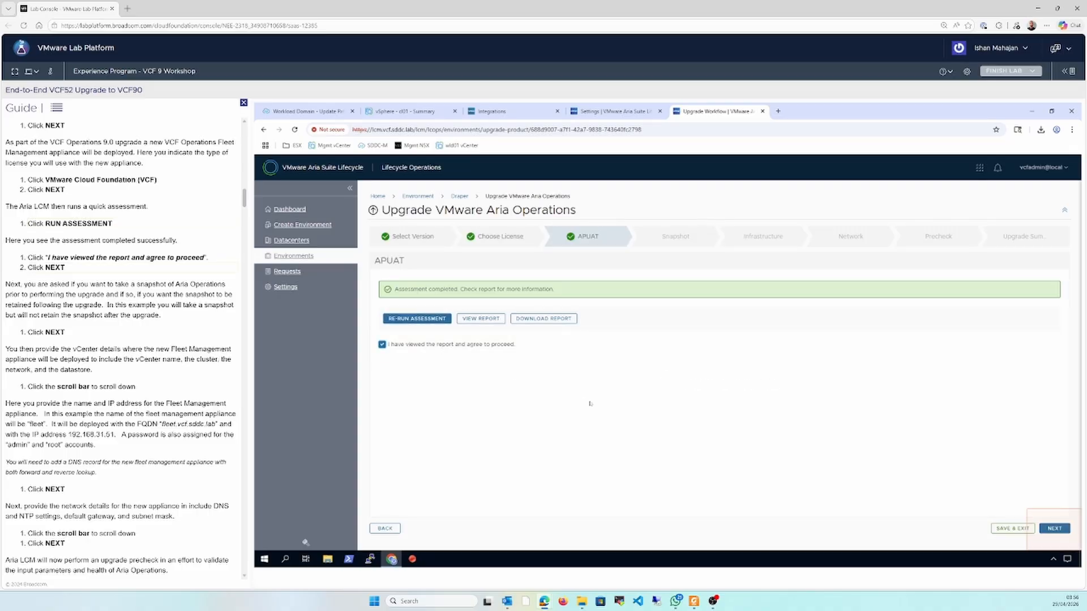
pyautogui.click(1042, 532)
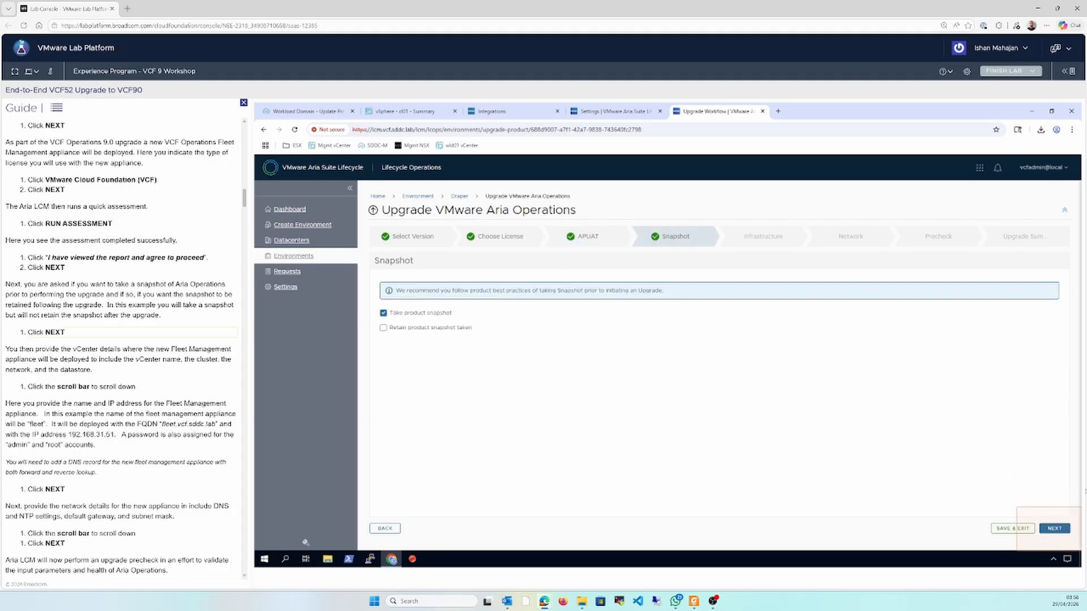
pyautogui.click(1057, 529)
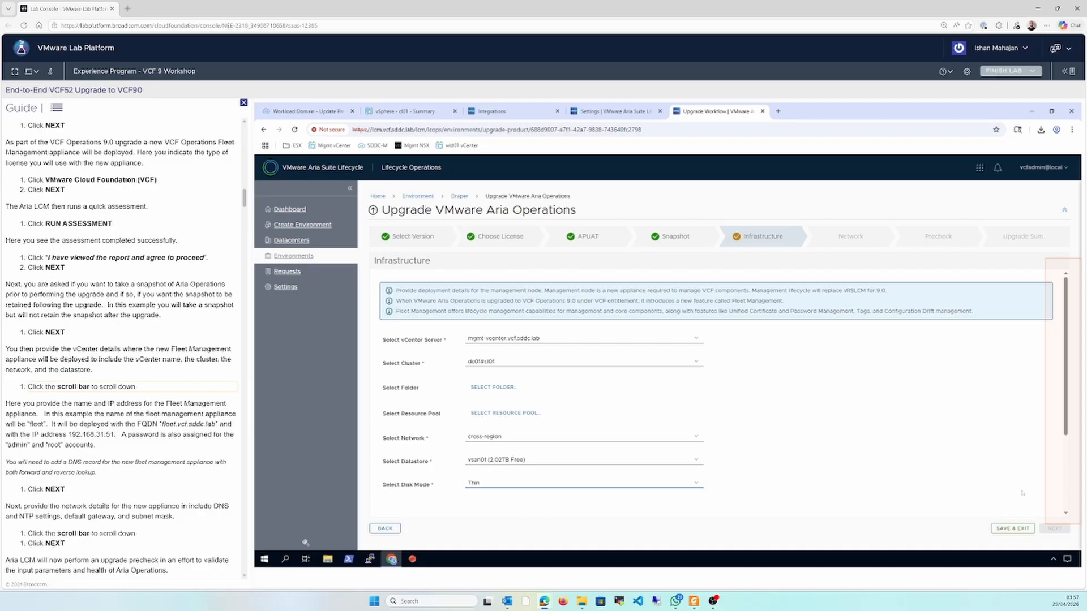
# Review and accept the prefilled infrastructure and network settings for the new fleet management appliance
pyautogui.click(1067, 485)
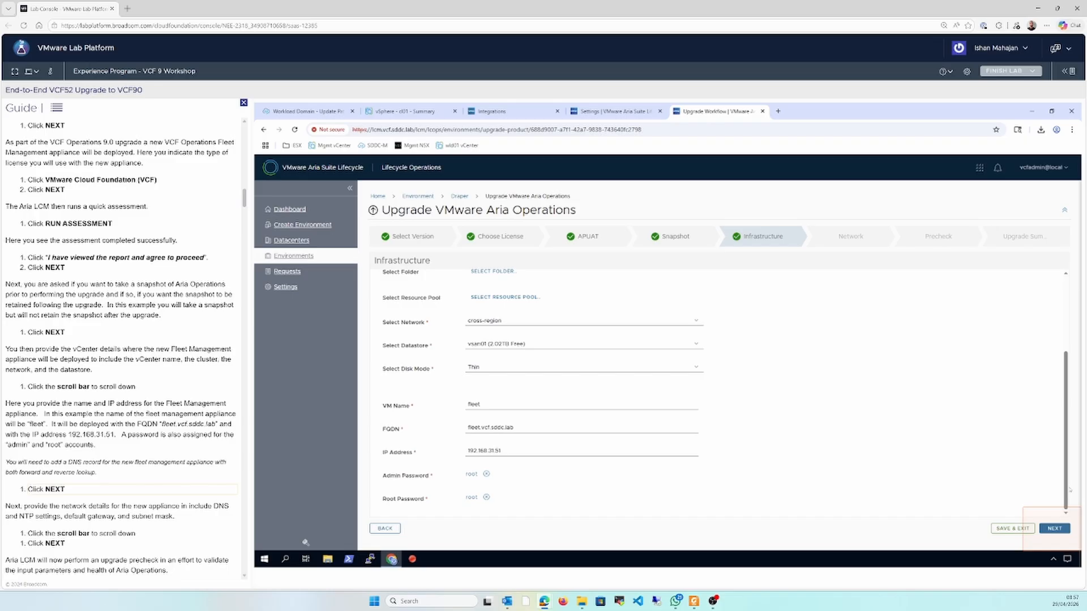
pyautogui.click(1063, 529)
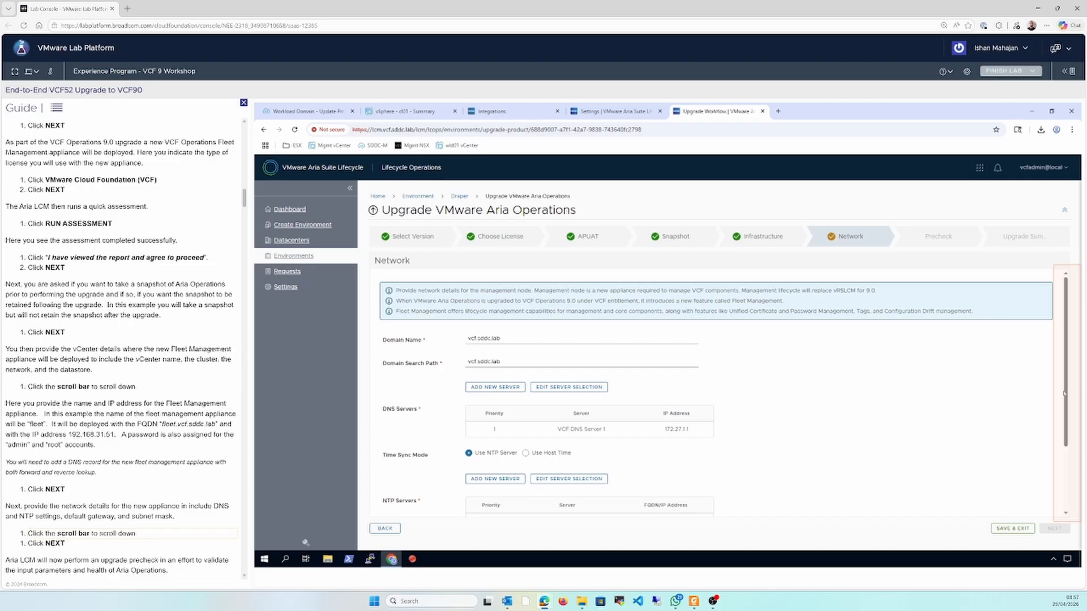
pyautogui.click(1068, 467)
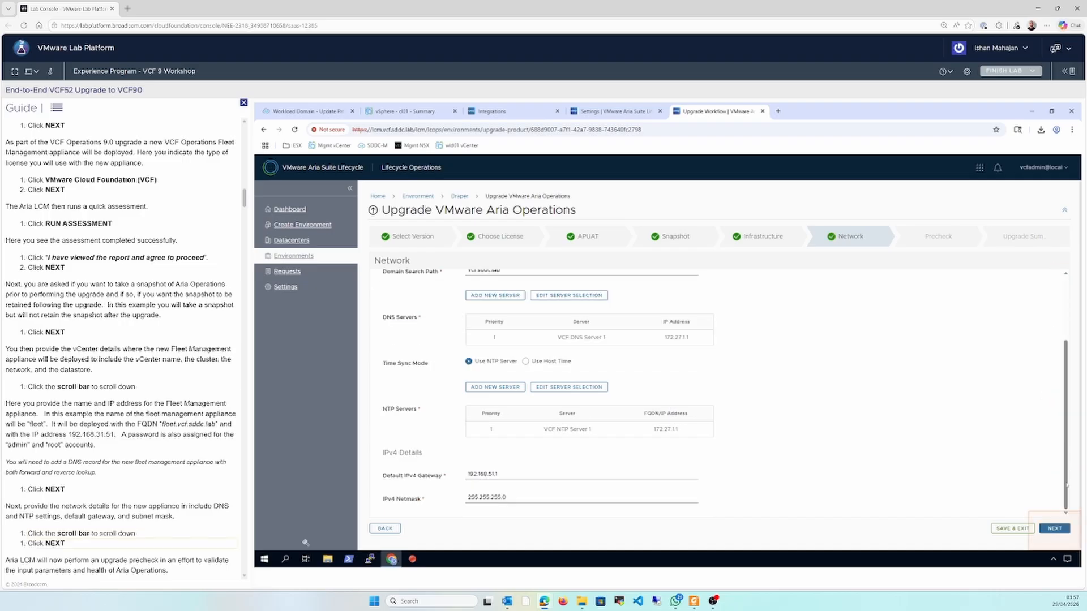
pyautogui.click(1057, 528)
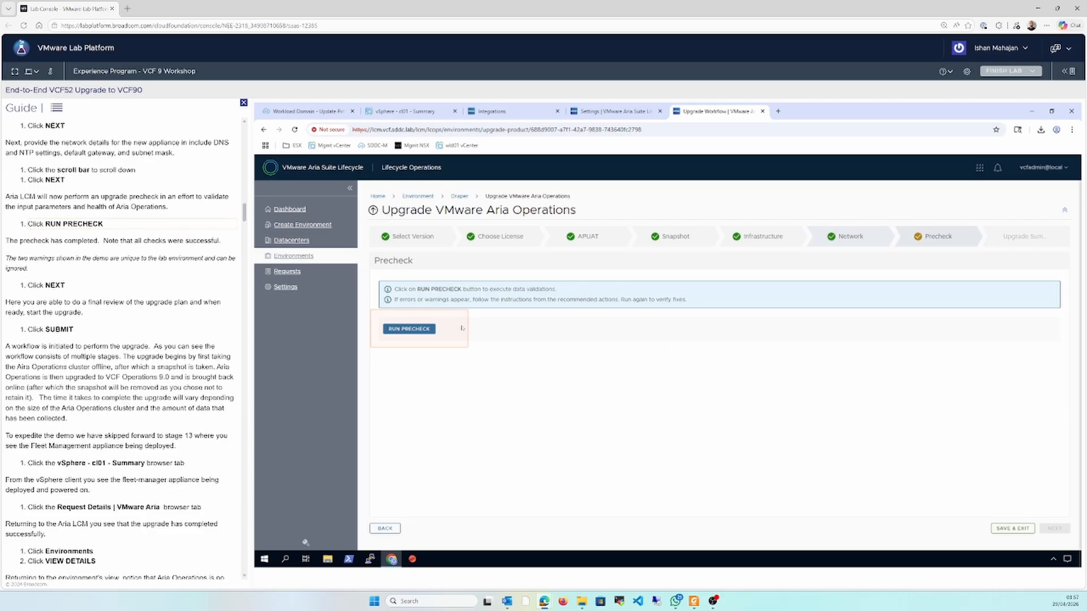
# Run the Aria Operations upgrade precheck and submit the upgrade from its summary
pyautogui.click(423, 329)
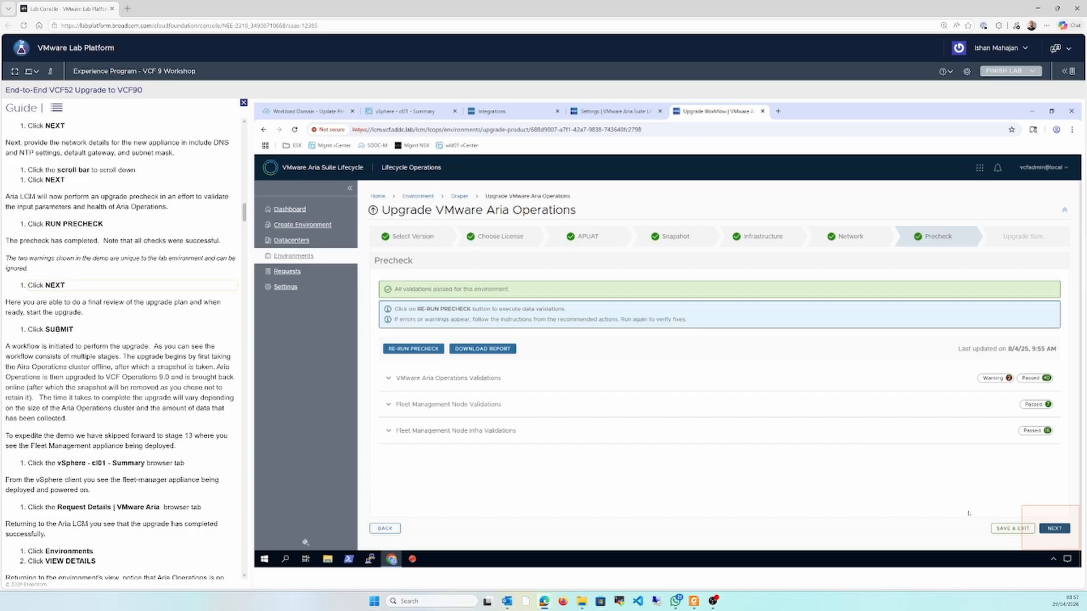
pyautogui.click(1049, 528)
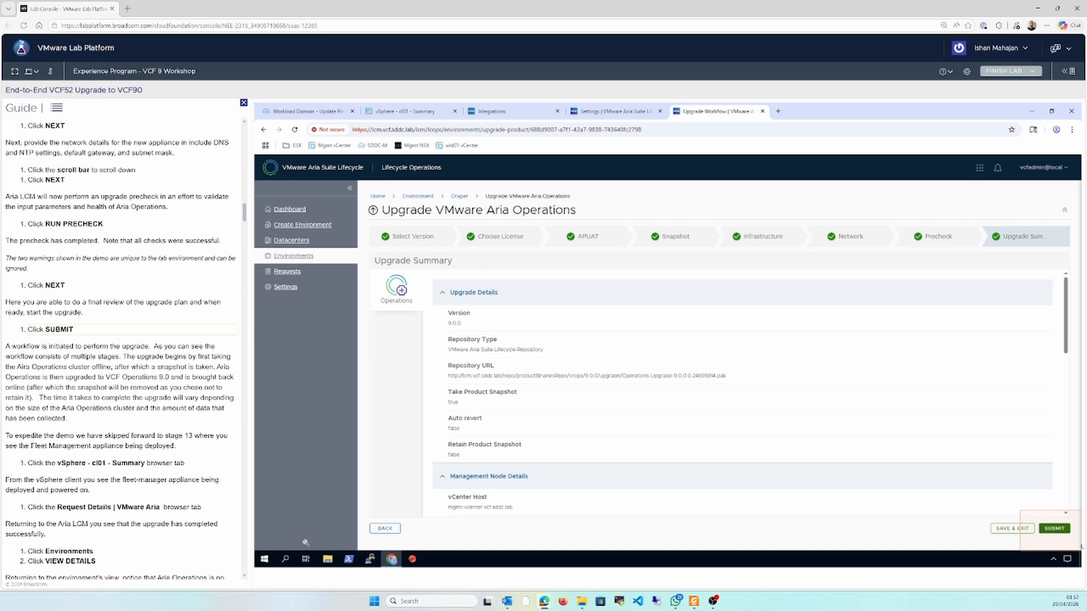
pyautogui.click(1054, 529)
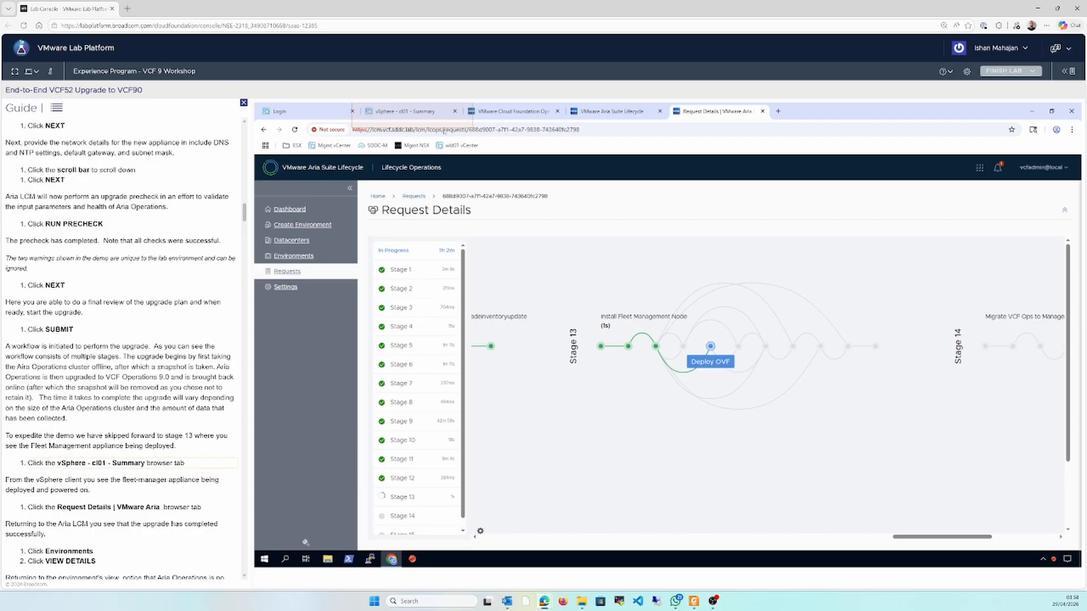
# Check the fleet appliance deployment in the vSphere cl01 cluster summary and the Draper environment's products in Lifecycle Operations
pyautogui.click(425, 112)
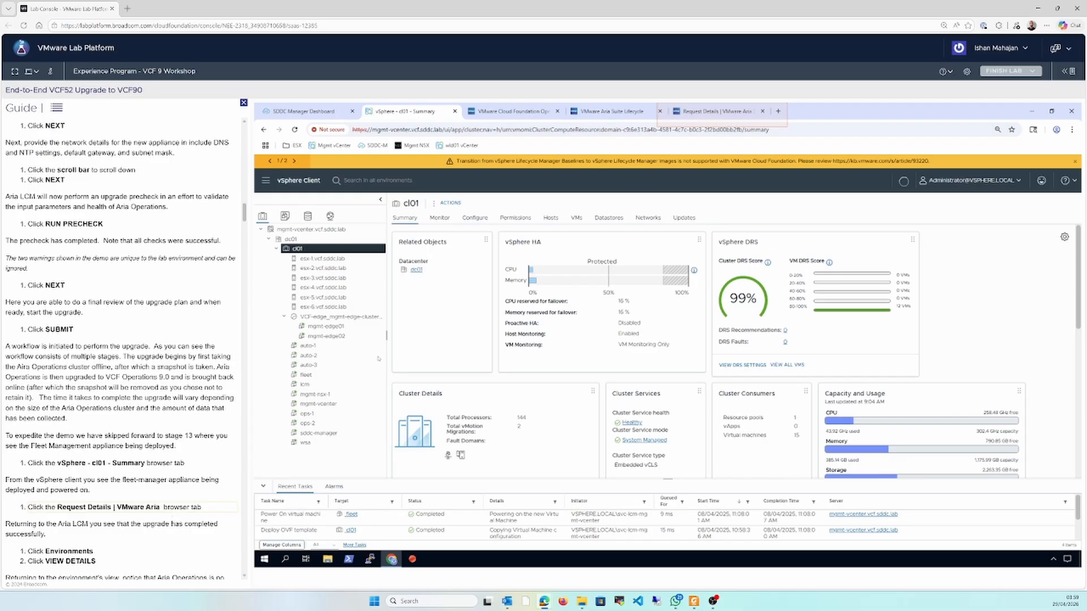
pyautogui.click(744, 112)
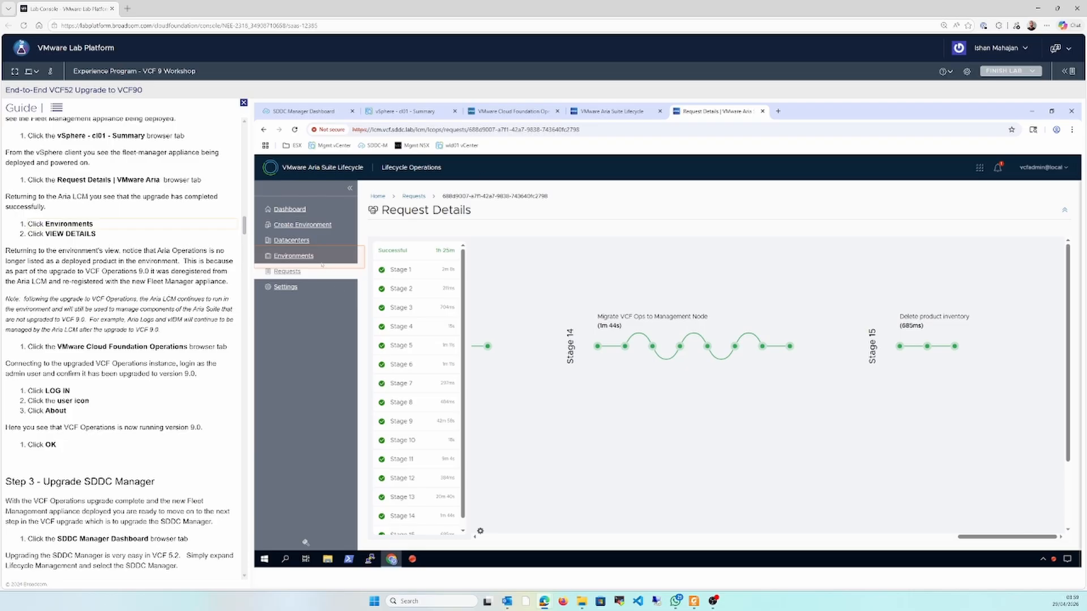
pyautogui.click(321, 259)
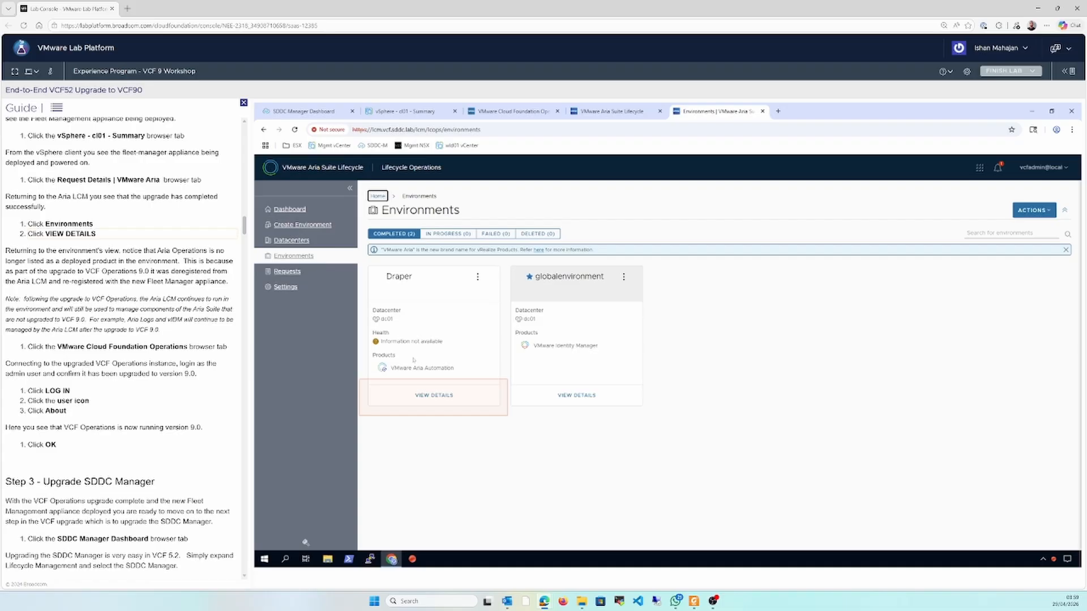
pyautogui.click(434, 395)
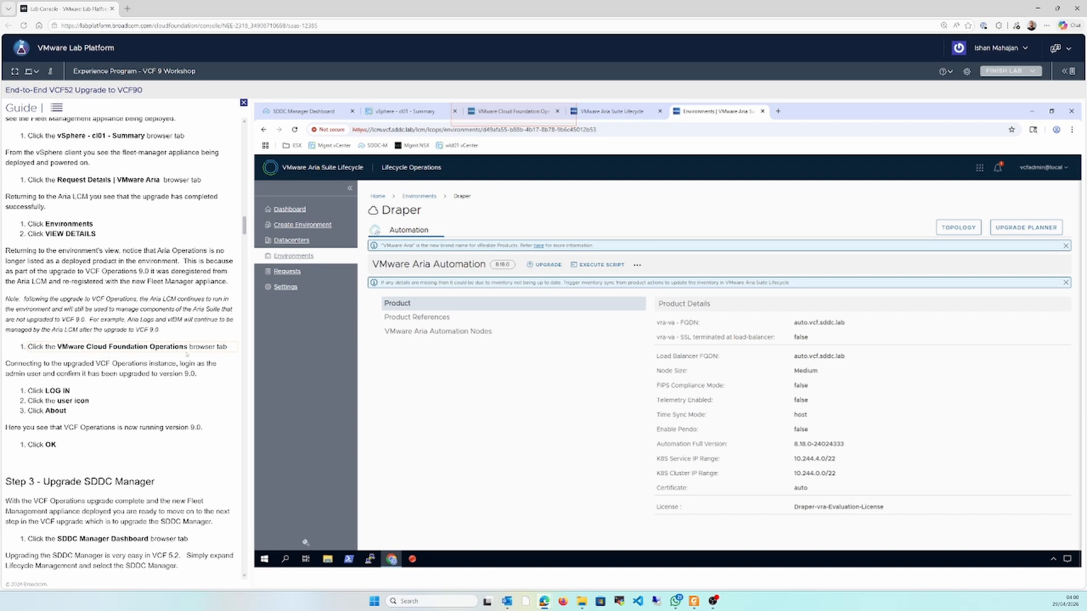
# Log in to VMware Cloud Foundation Operations with the local admin account and check its version information
pyautogui.click(514, 111)
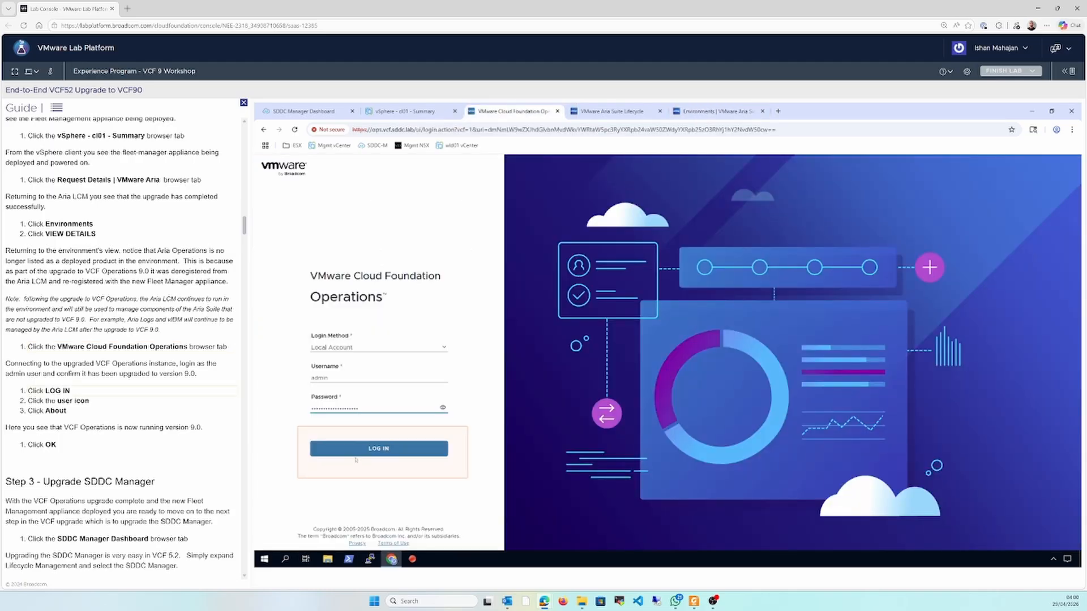
pyautogui.click(356, 453)
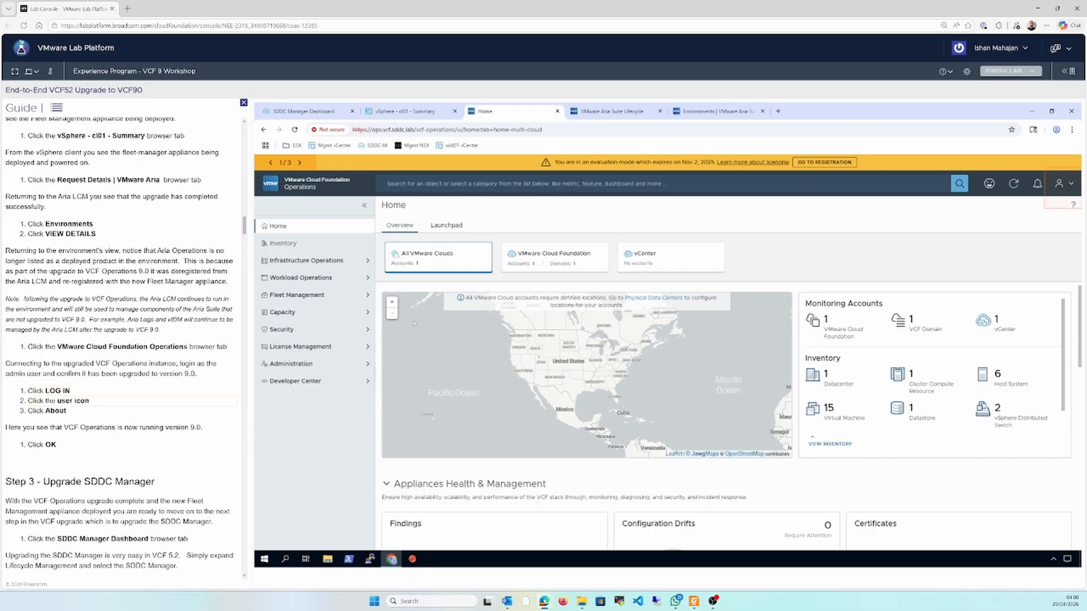
pyautogui.click(1064, 184)
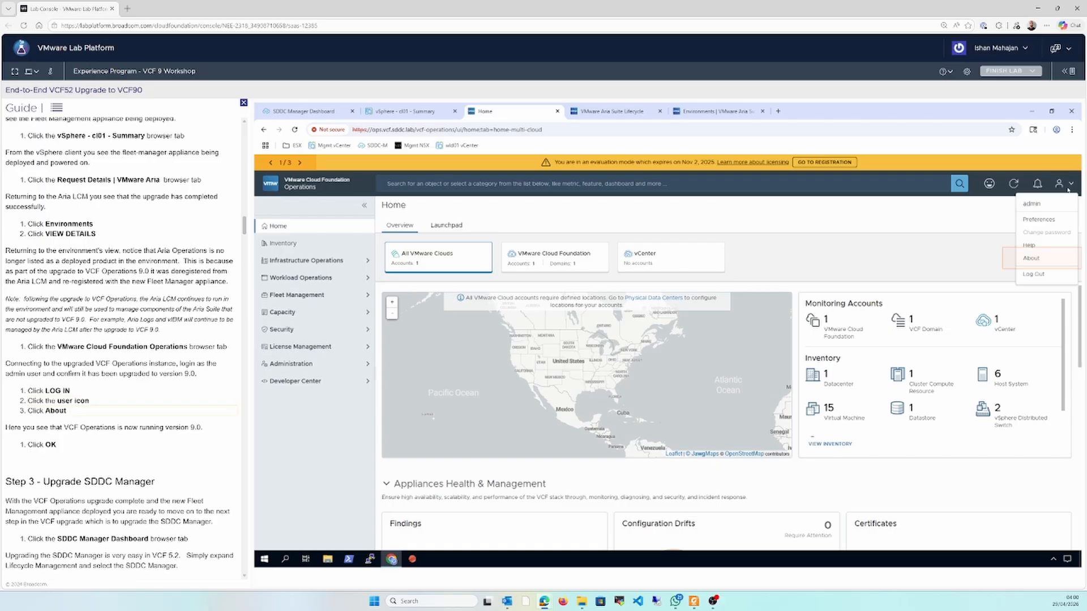
pyautogui.click(1042, 258)
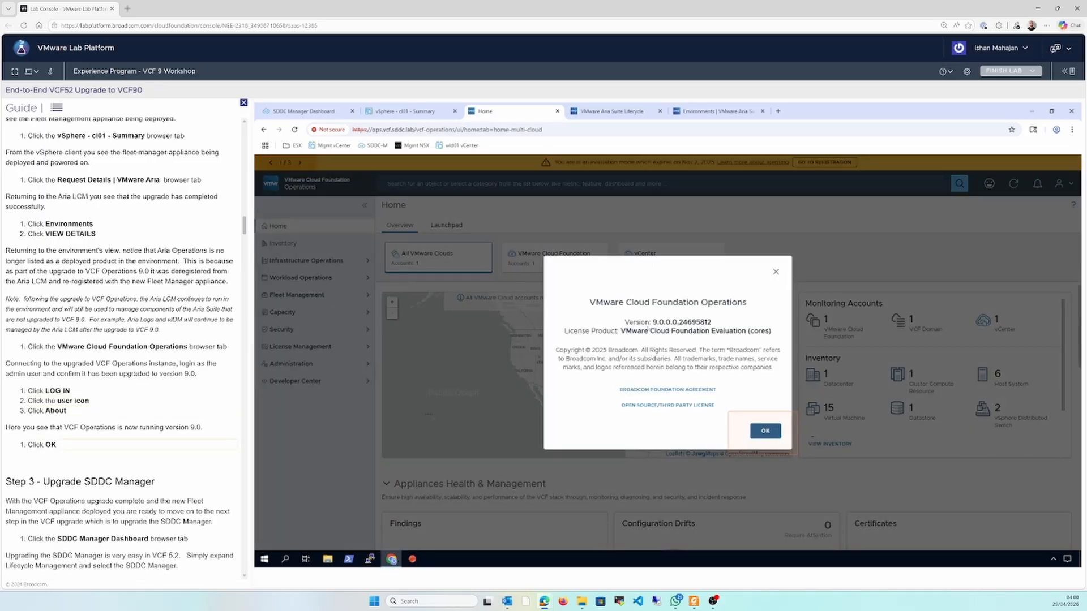
pyautogui.click(756, 439)
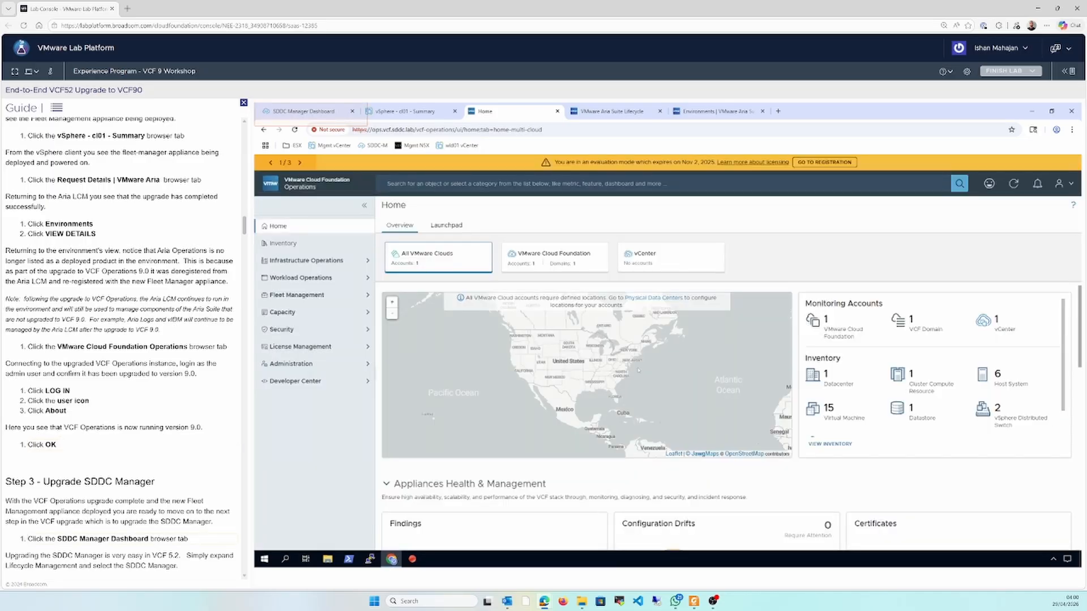
# Download the SDDC Manager 9.0.0.0 update in the SDDC Manager dashboard and run its precheck
pyautogui.click(302, 111)
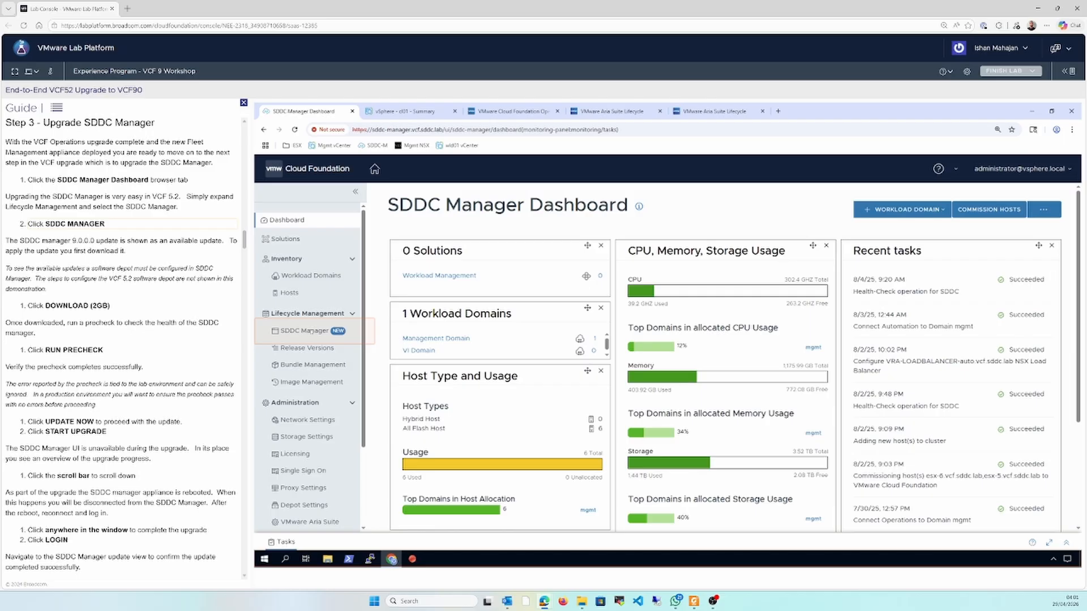
pyautogui.click(311, 331)
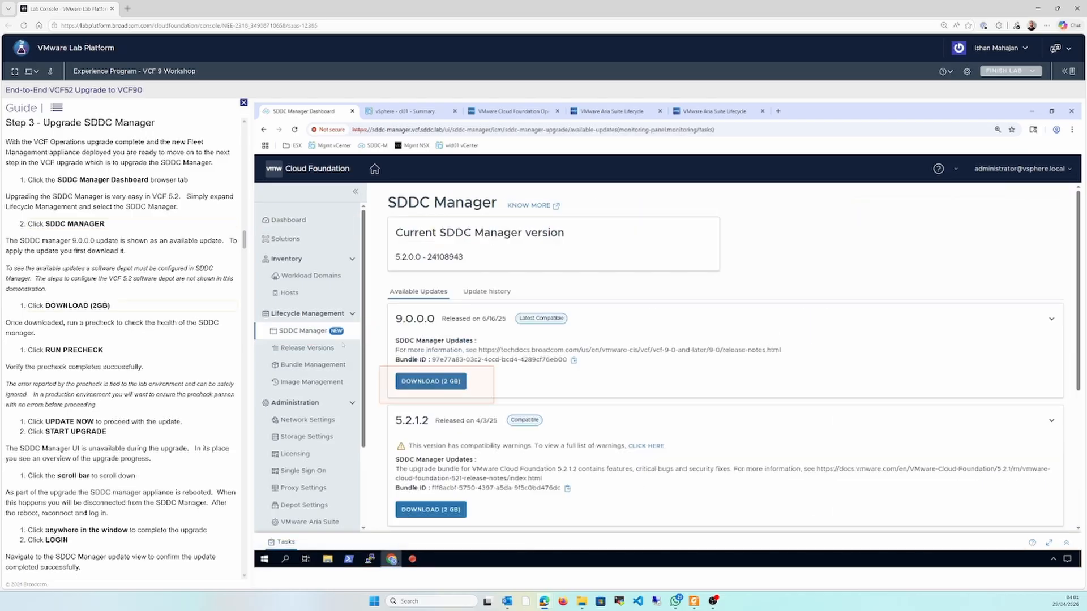
pyautogui.click(429, 382)
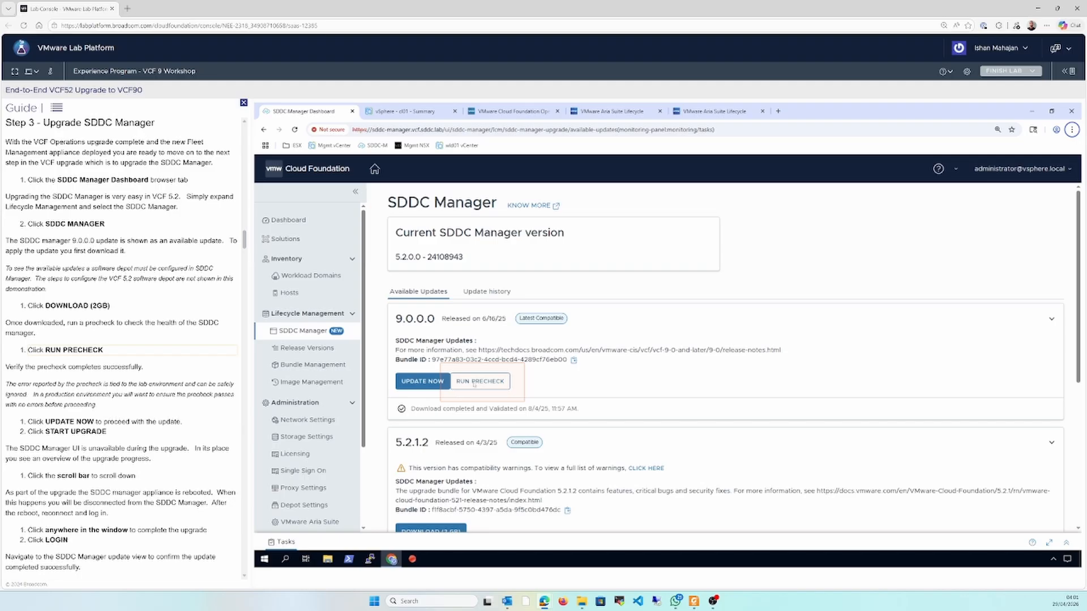
pyautogui.click(474, 383)
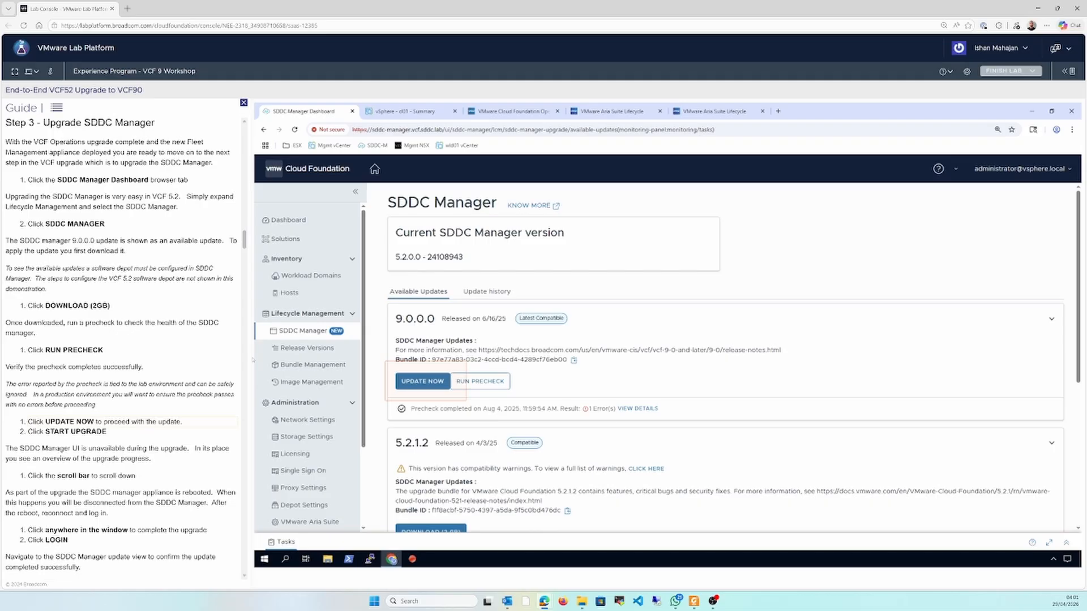
# Start the SDDC Manager 9.0.0.0 upgrade and follow its update stages through to completion
pyautogui.click(423, 382)
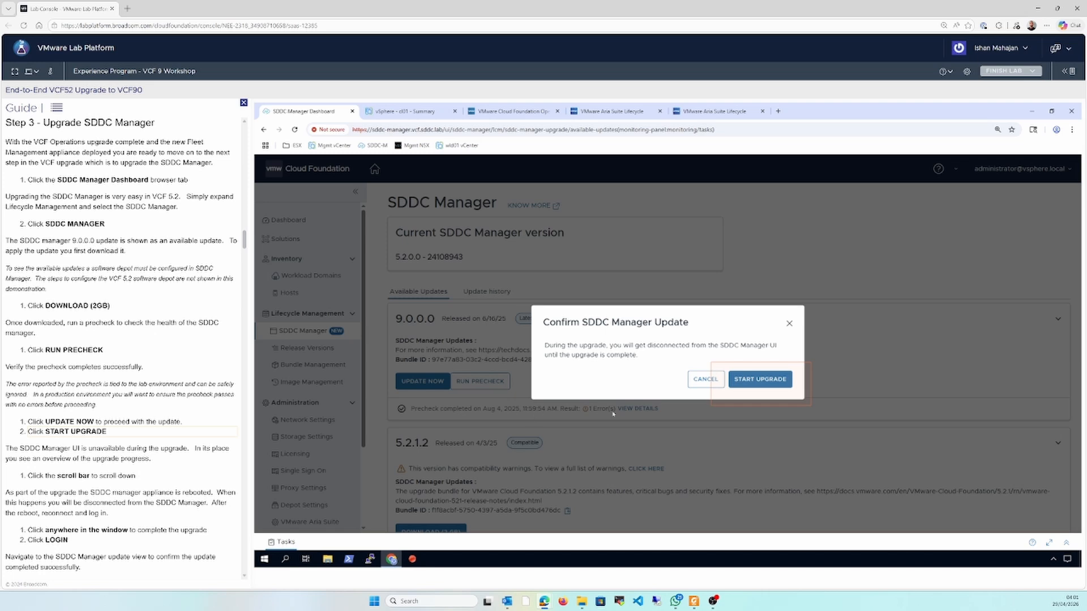
pyautogui.click(771, 386)
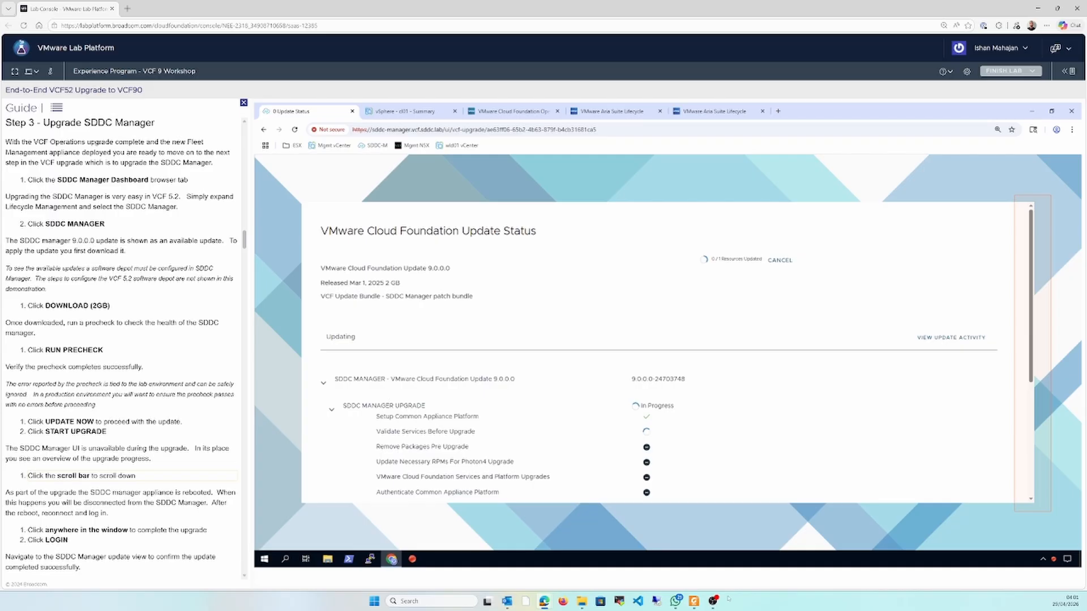
pyautogui.click(1031, 481)
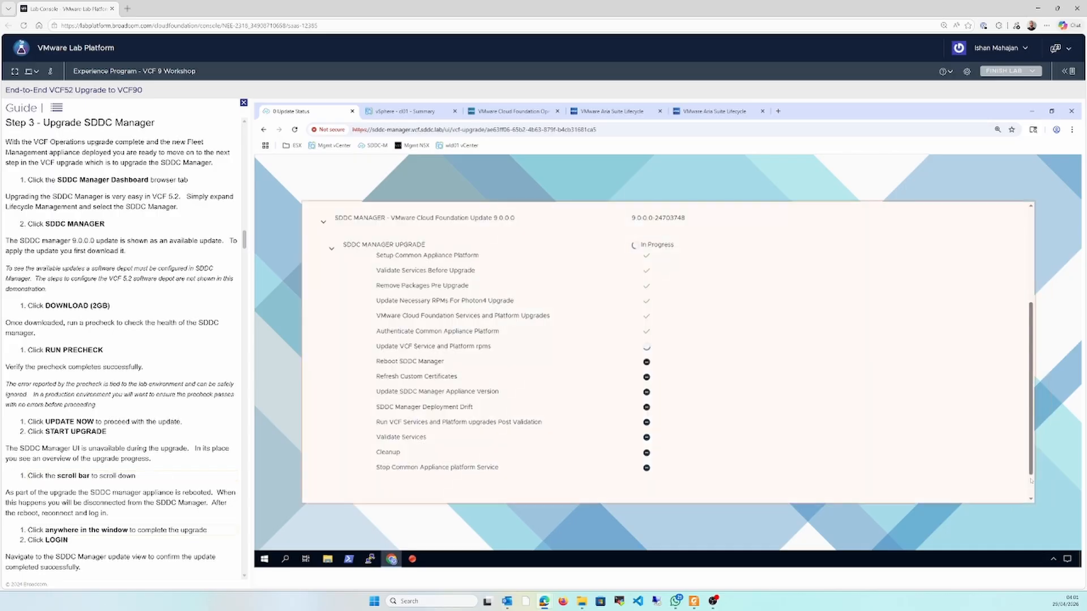
pyautogui.click(1027, 488)
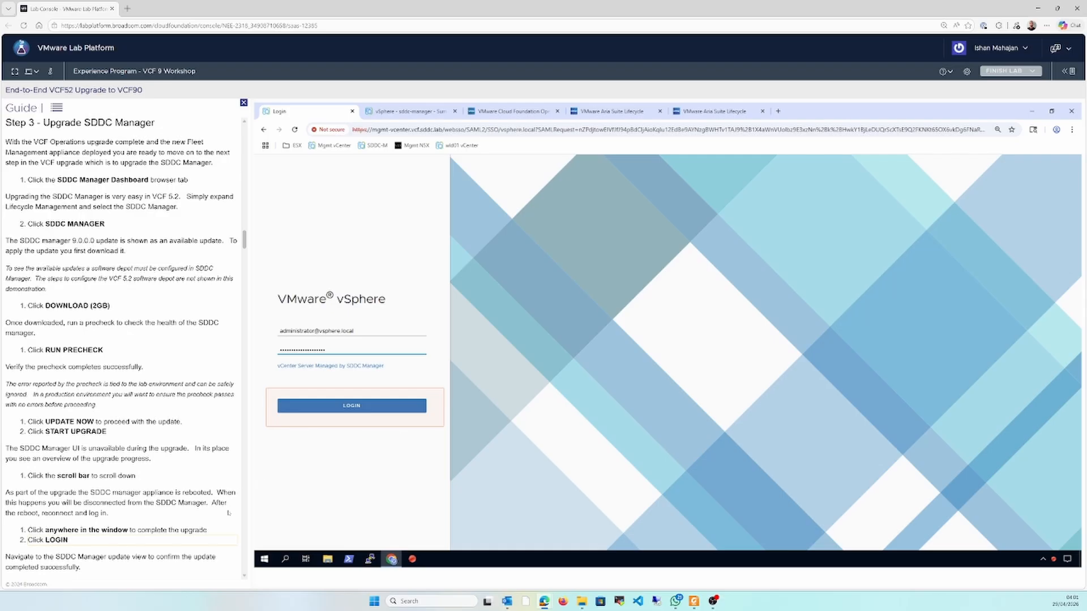
# Log in with the prefilled vSphere administrator account and check the current SDDC Manager version with the tasks pane closed
pyautogui.click(350, 406)
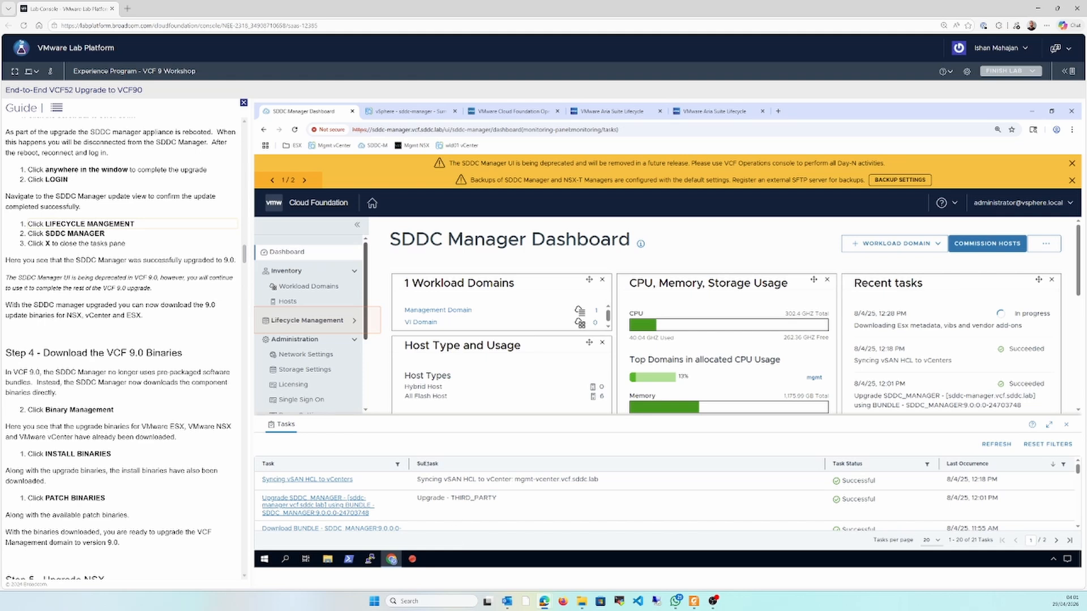
pyautogui.click(335, 320)
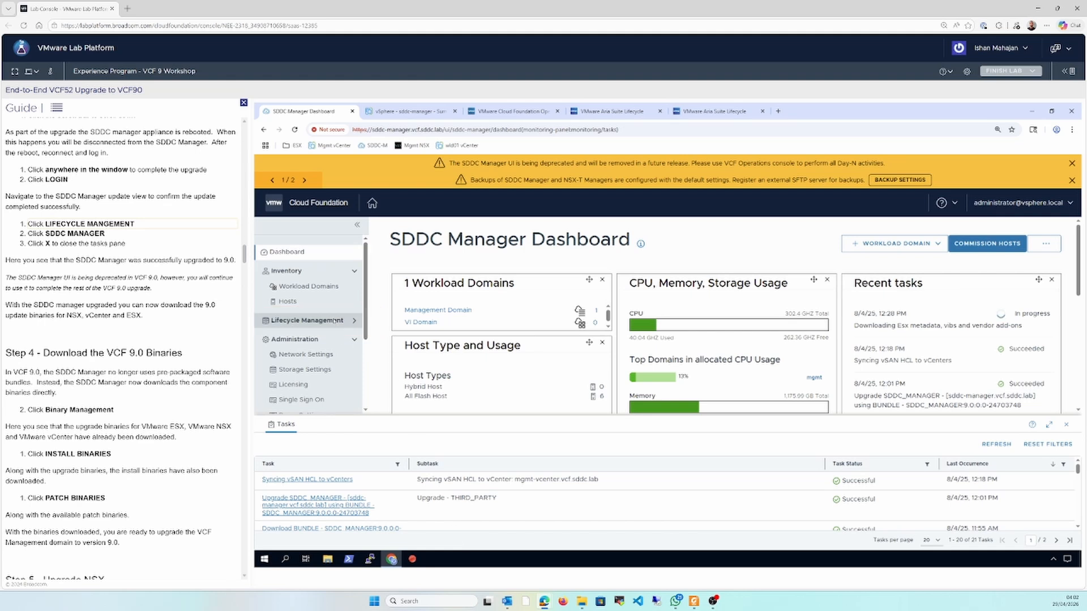
pyautogui.click(308, 336)
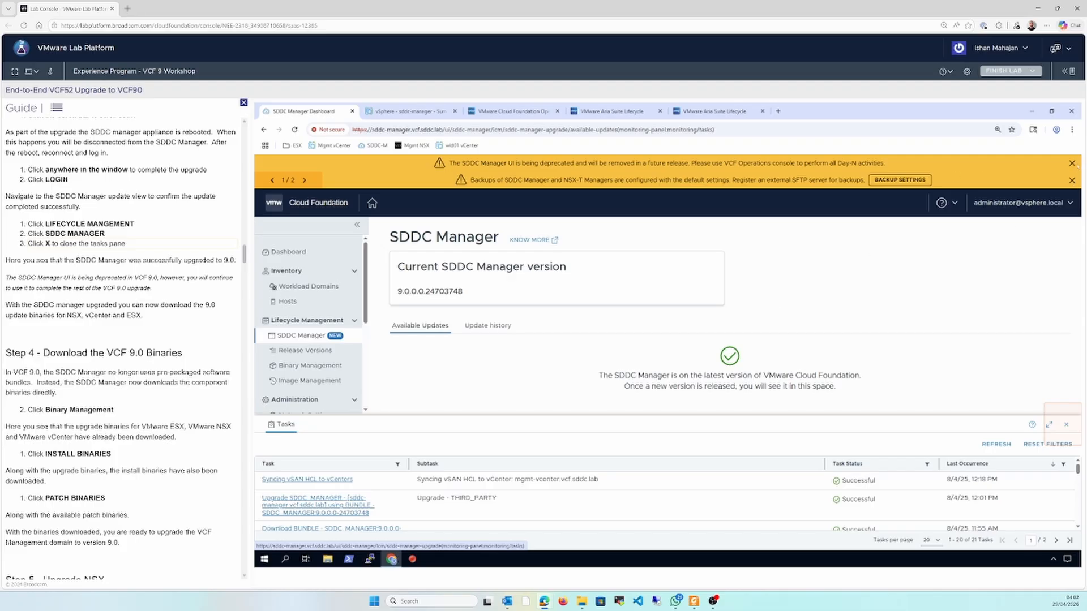
pyautogui.click(1068, 425)
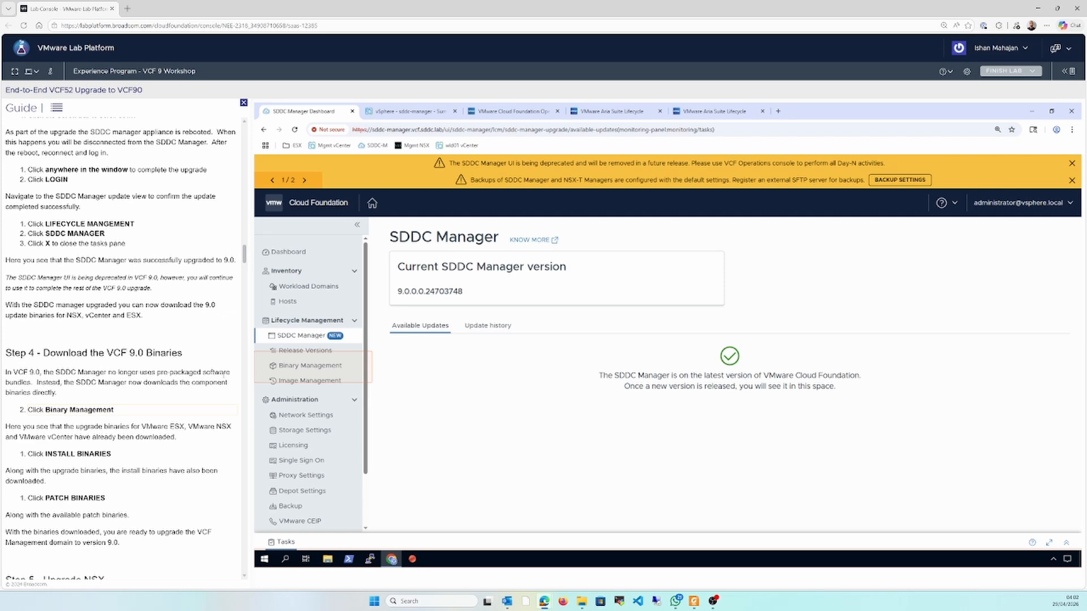
# Review the VCF 9.0 install, patch and upgrade binaries and their download status in Binary Management
pyautogui.click(346, 366)
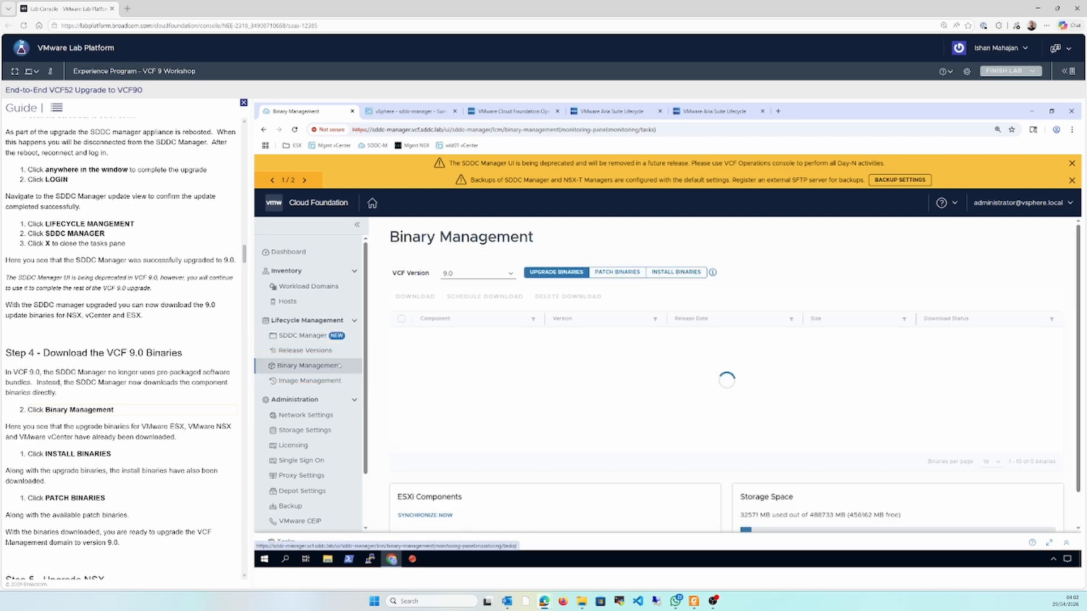
pyautogui.click(660, 263)
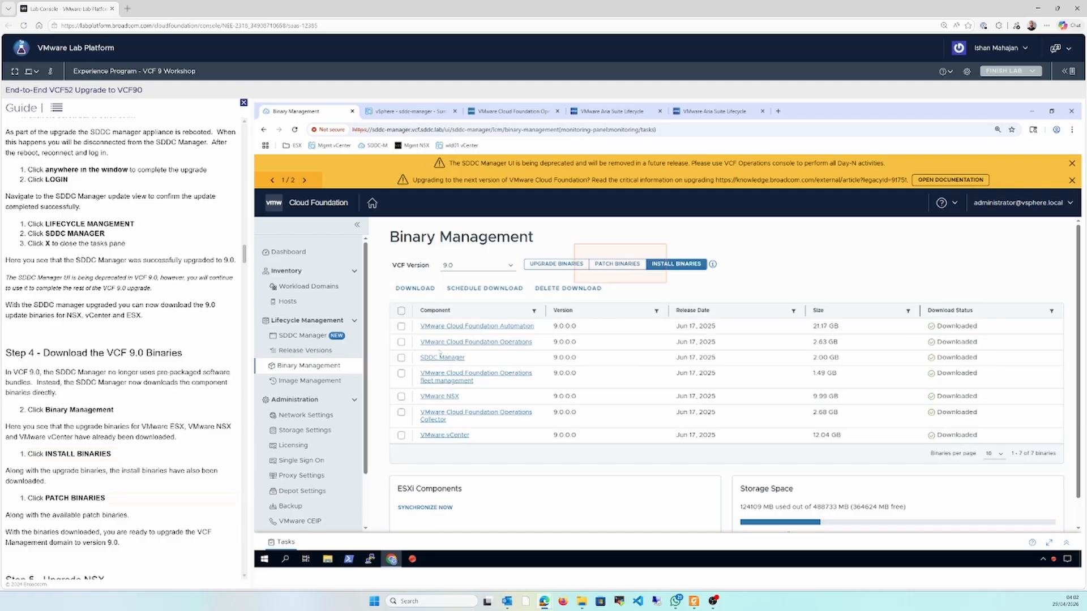
pyautogui.click(632, 265)
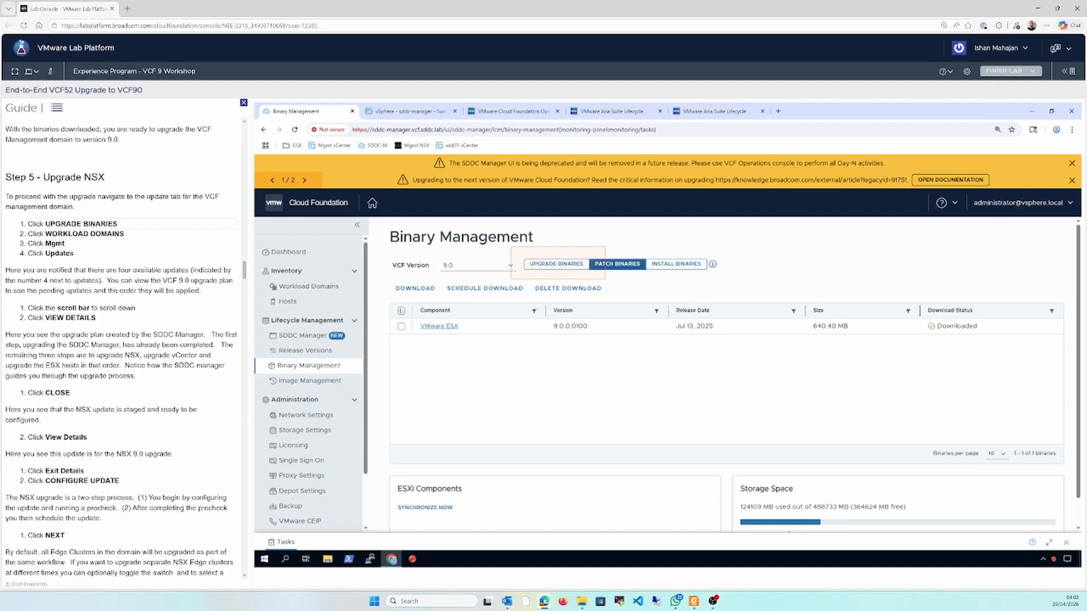
pyautogui.click(557, 265)
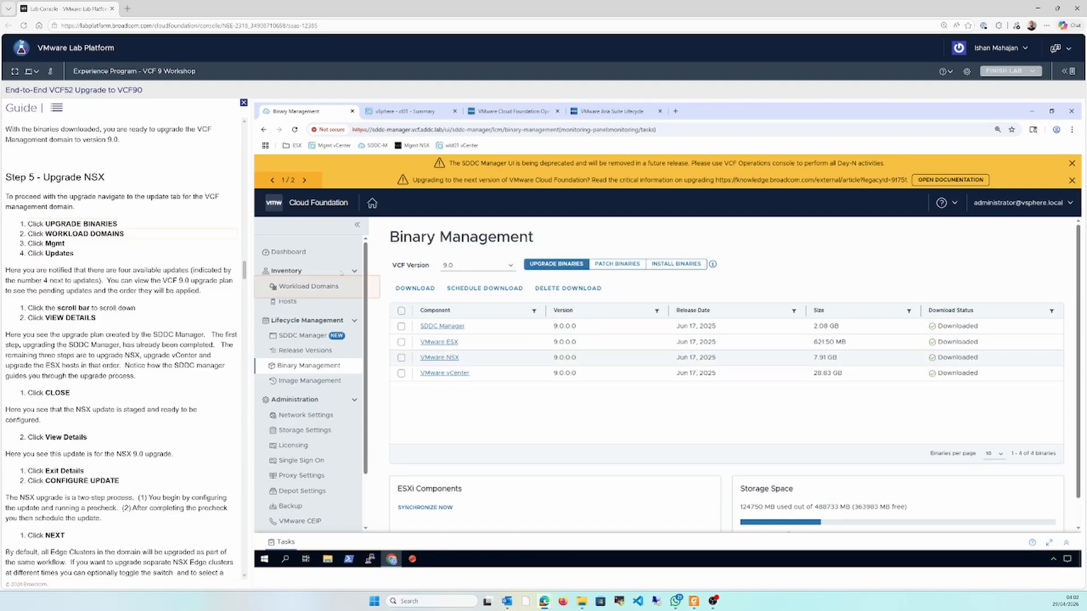
# Open the updates of the mgmt workload domain
pyautogui.click(306, 287)
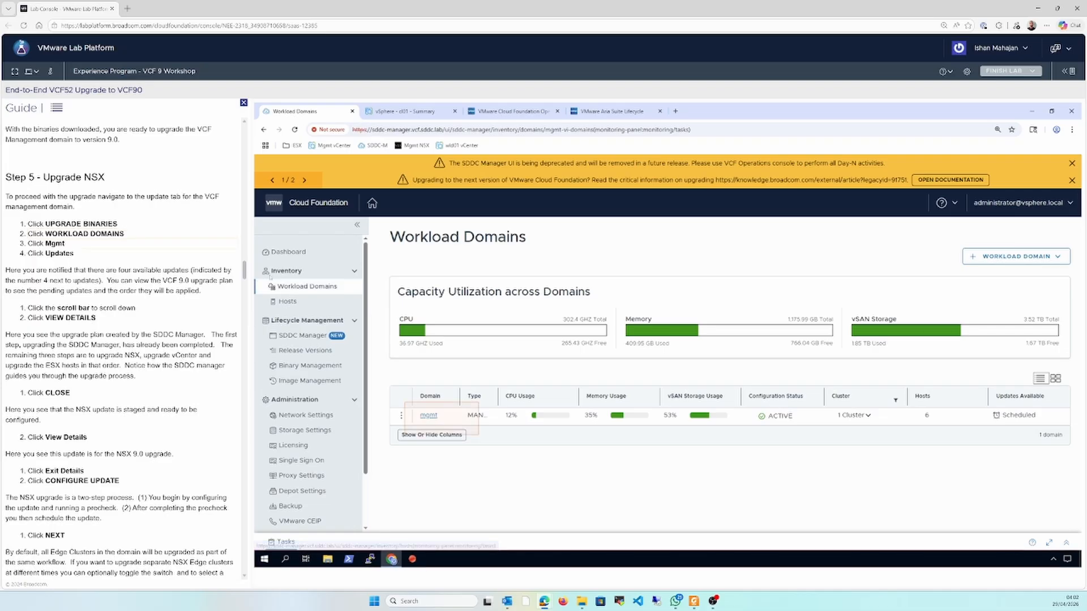
pyautogui.scroll(3, 245, 270)
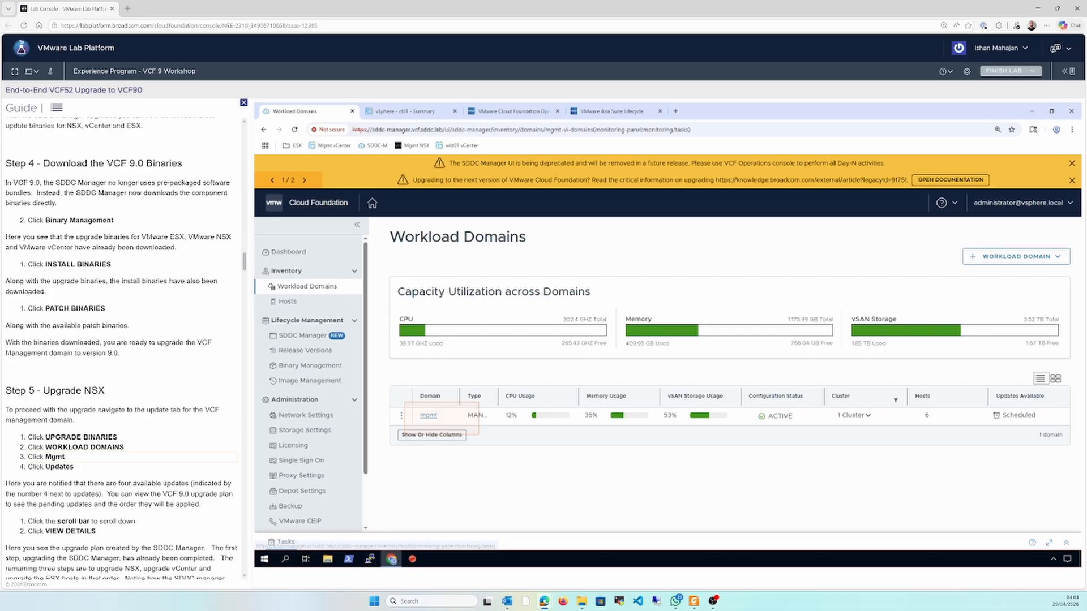
pyautogui.click(429, 415)
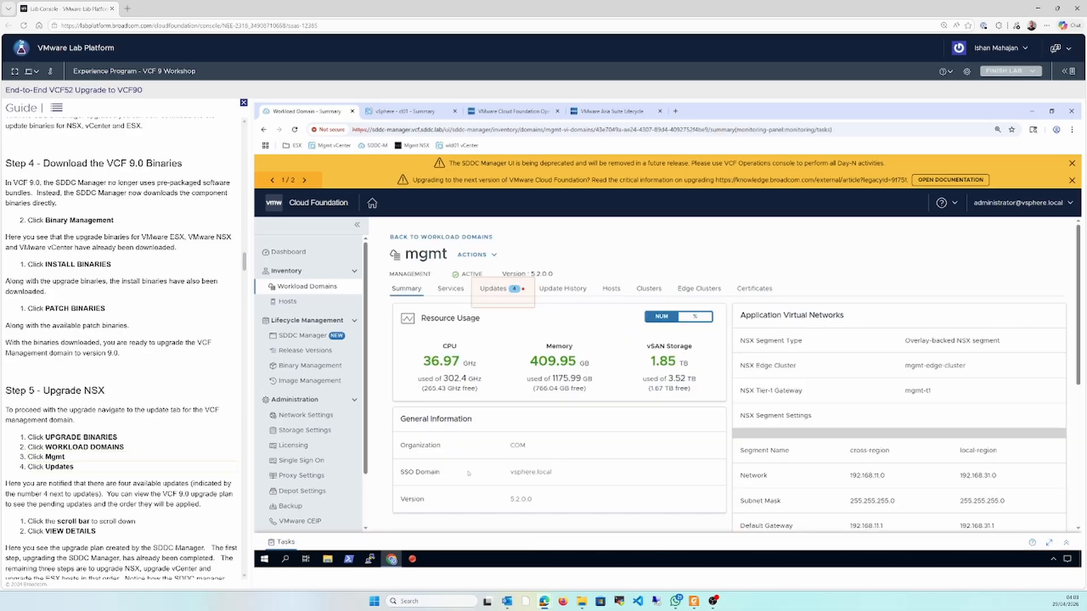
pyautogui.click(493, 289)
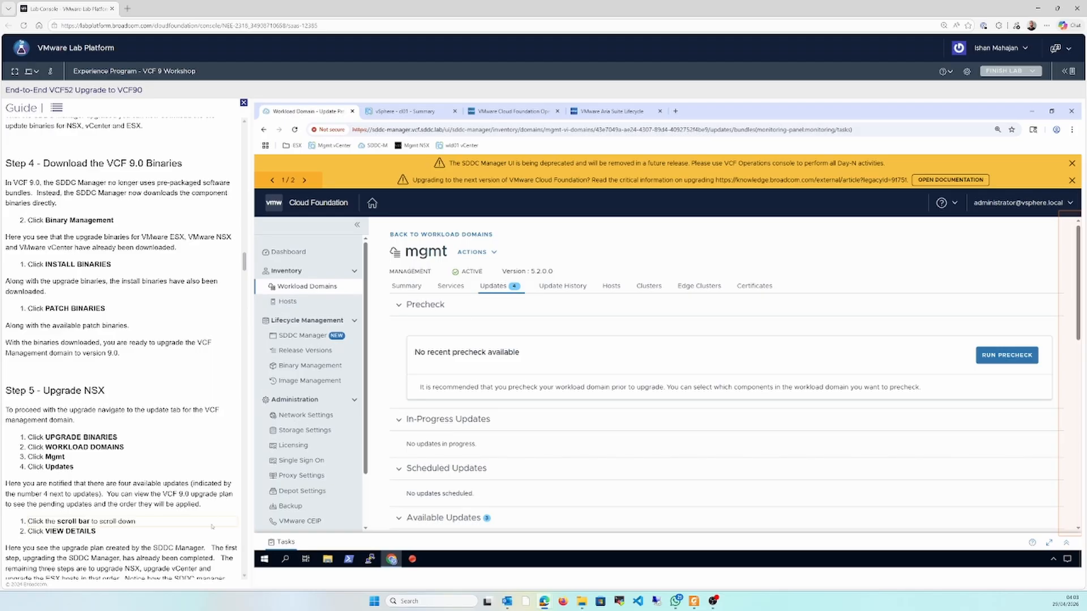
# Review the upgrade sequence to version 9.0.0.0 and the binary details of the available VMware Software Update 9.0.0.0
pyautogui.scroll(-2, 241, 571)
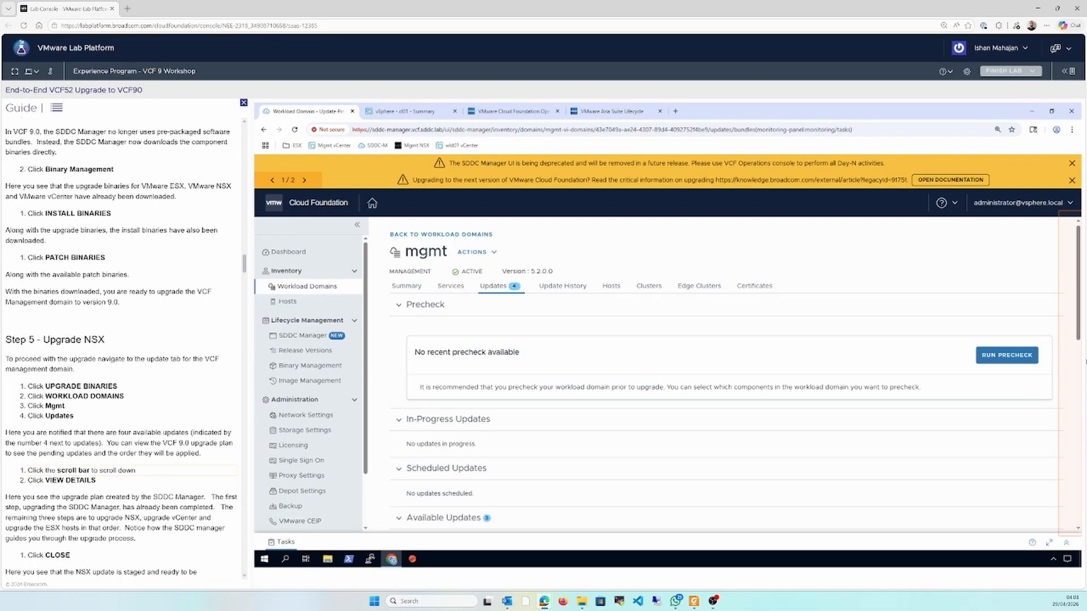
pyautogui.click(1081, 367)
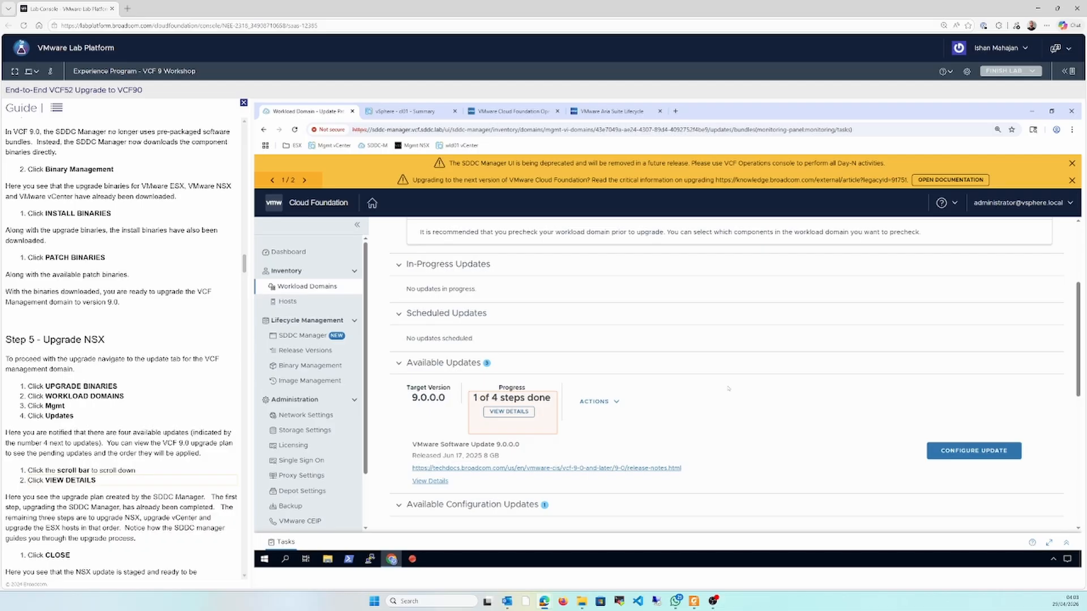
pyautogui.click(509, 413)
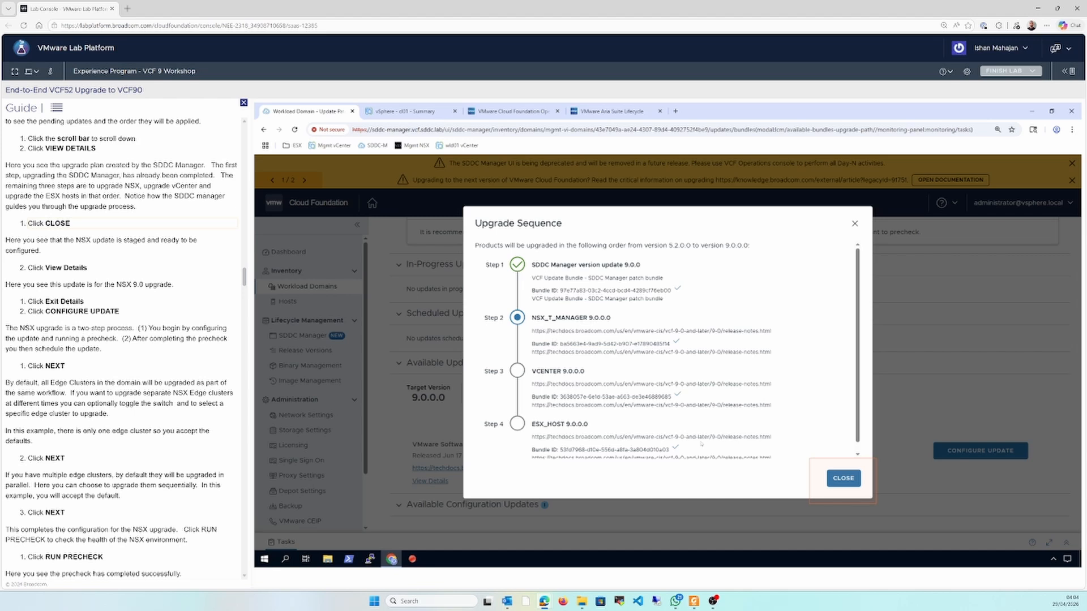
pyautogui.click(843, 479)
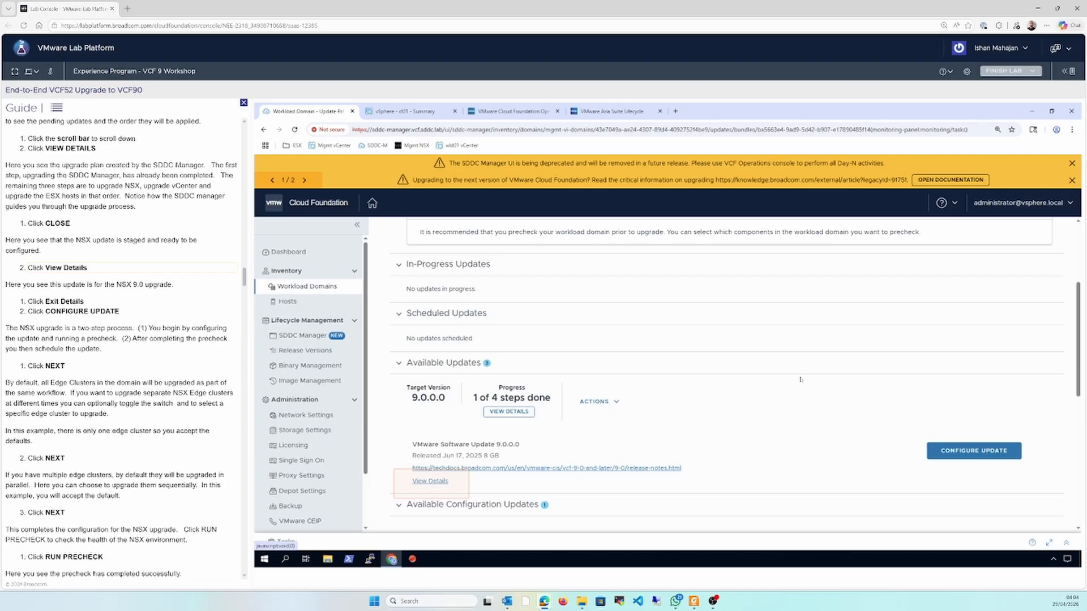
pyautogui.click(439, 481)
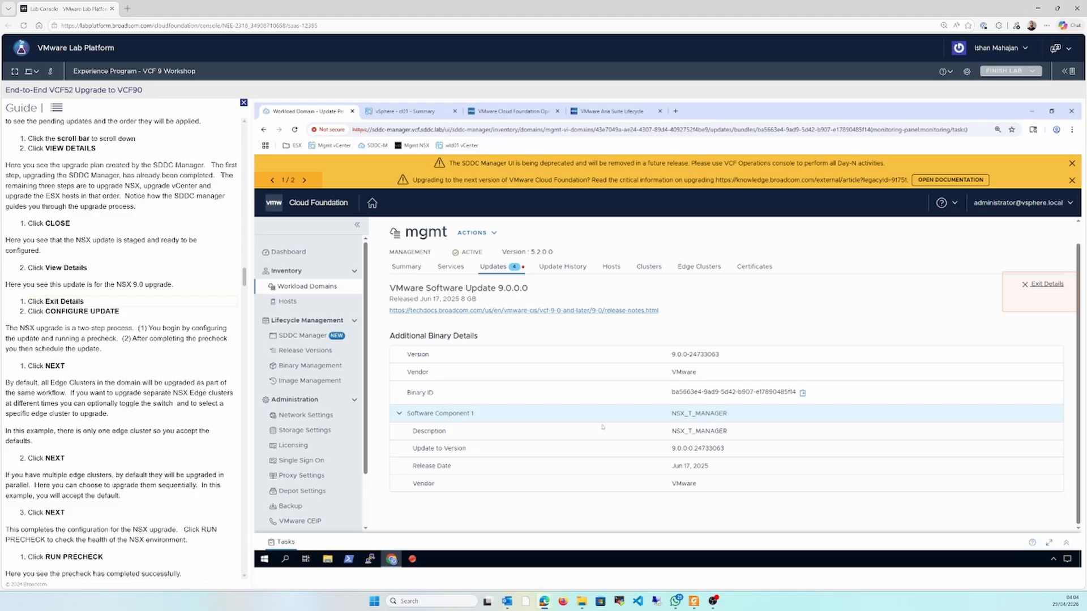
pyautogui.click(1045, 284)
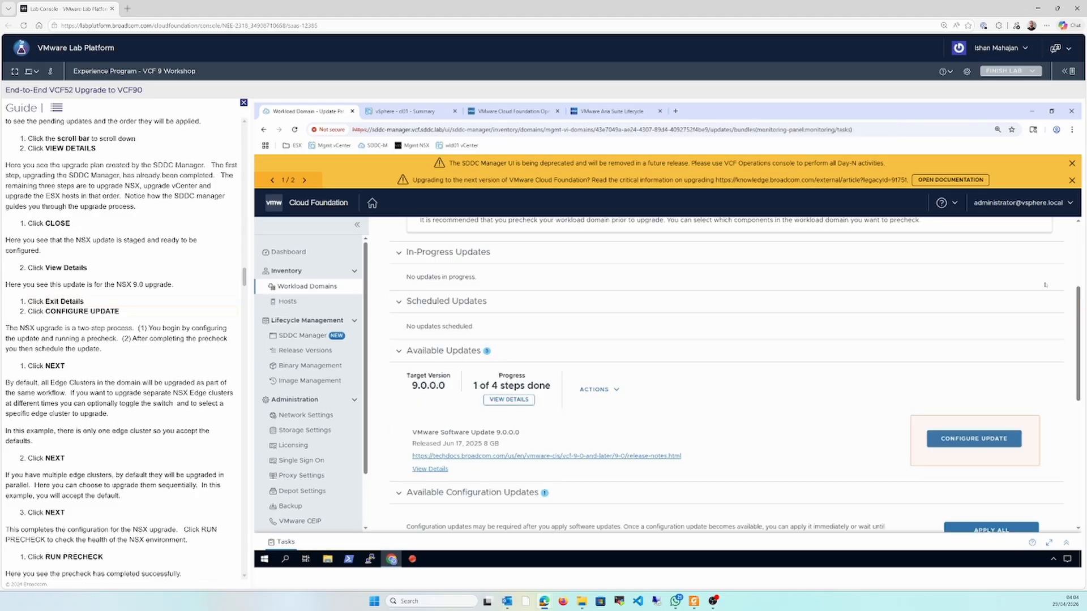
# Configure the NSX update for all NSX Edge clusters, leaving Edge cluster selection and sequential upgrade disabled
pyautogui.click(973, 442)
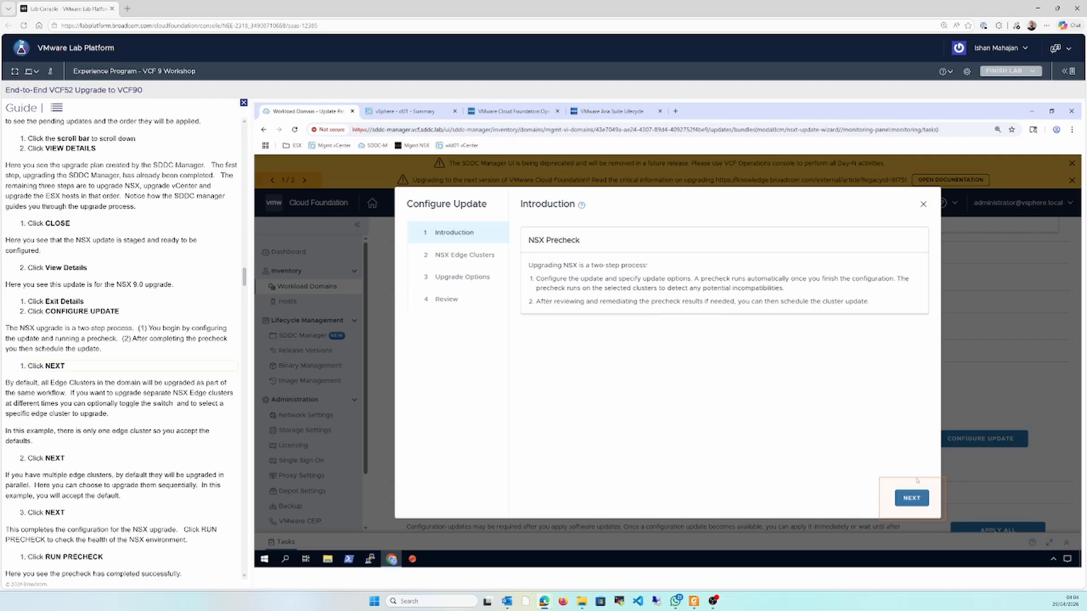
pyautogui.click(916, 498)
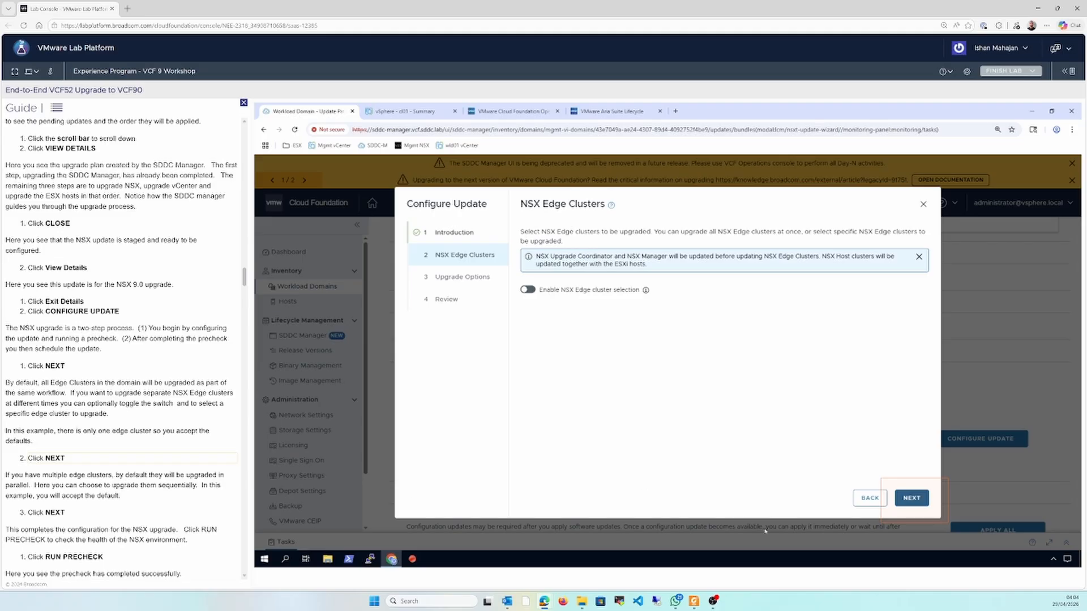
pyautogui.click(904, 499)
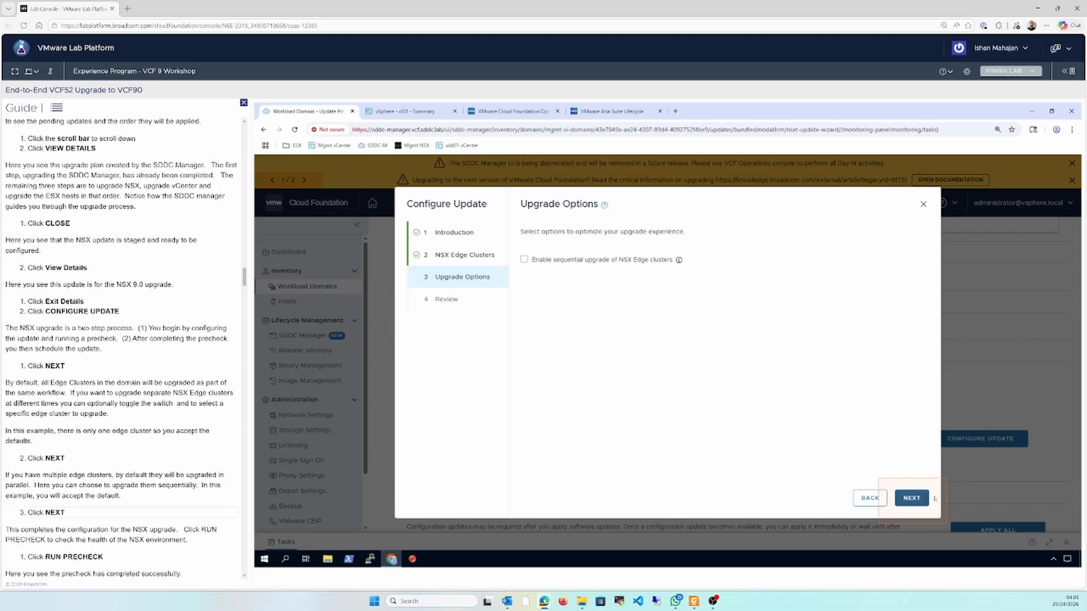
pyautogui.click(911, 498)
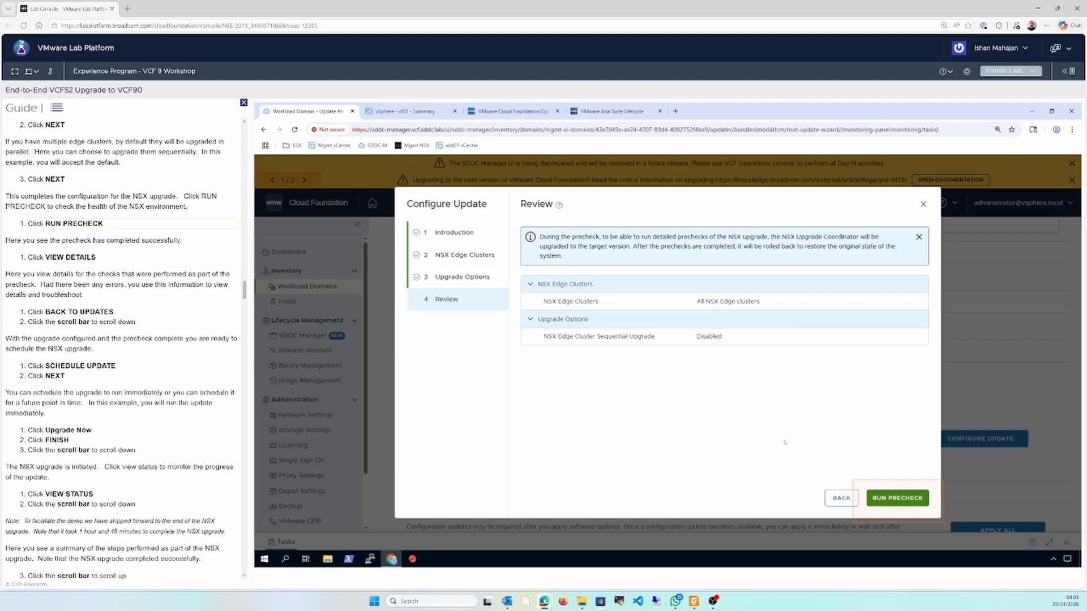
# Run the NSX upgrade precheck, view its detailed results and return to the domain's updates
pyautogui.click(881, 501)
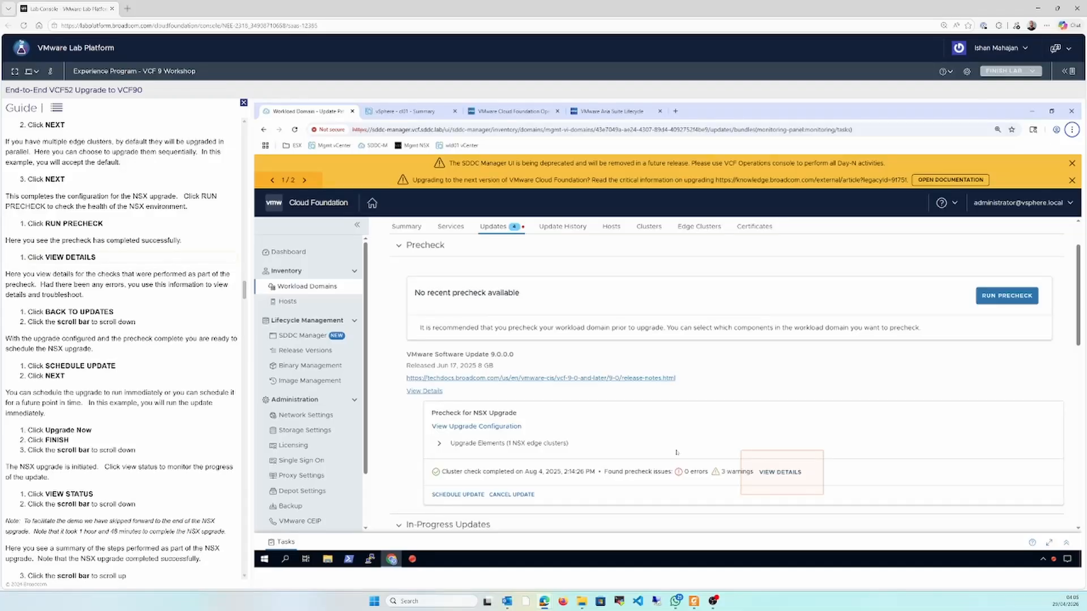
pyautogui.click(780, 473)
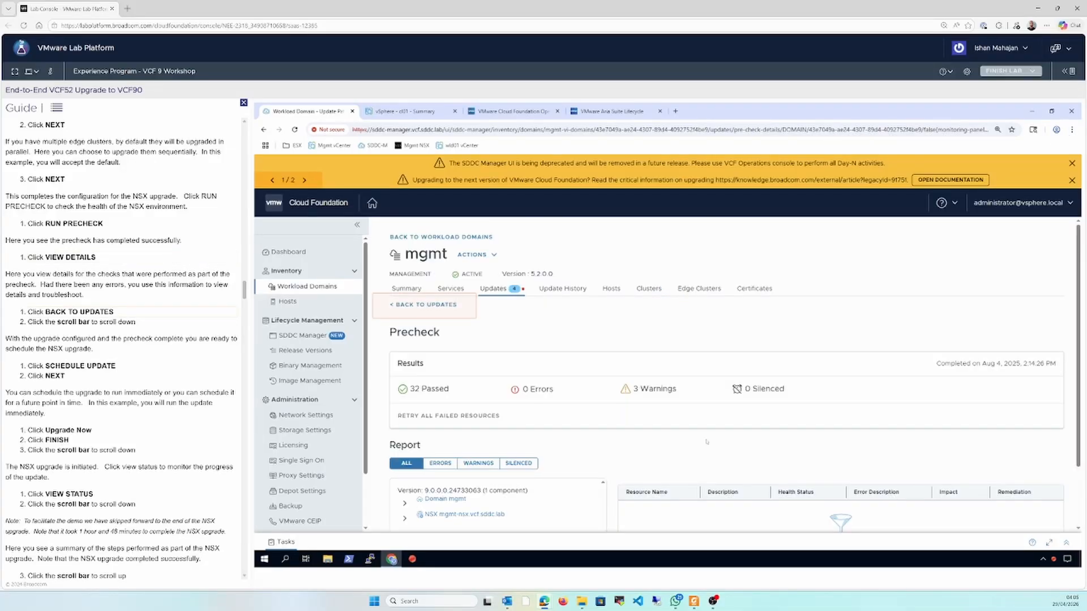
pyautogui.click(442, 304)
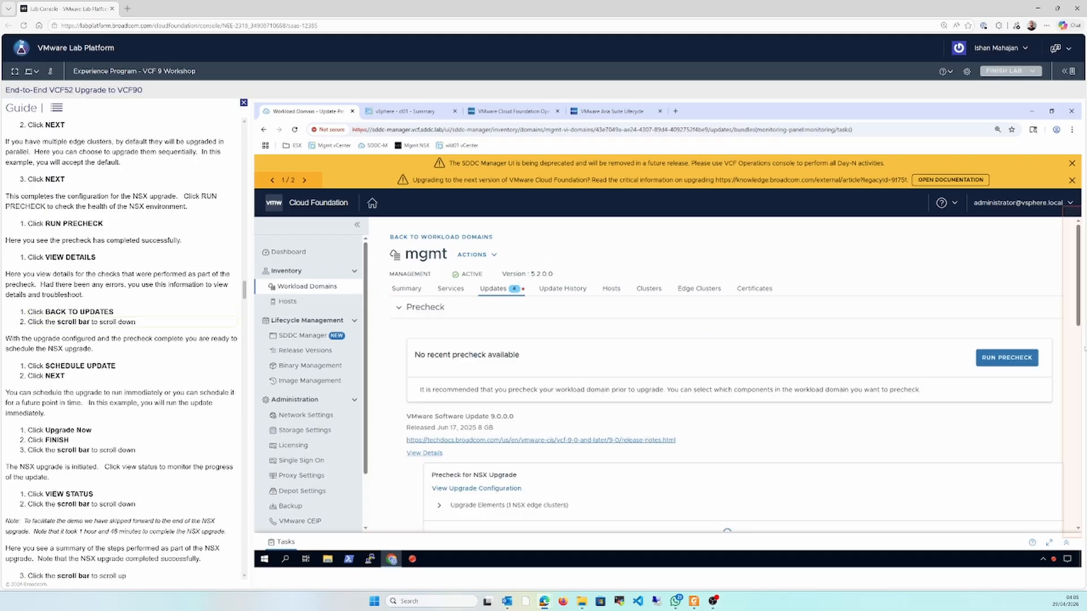
# Schedule the NSX update for mgmt-edge-cluster with the Upgrade Now maintenance window
pyautogui.click(1079, 357)
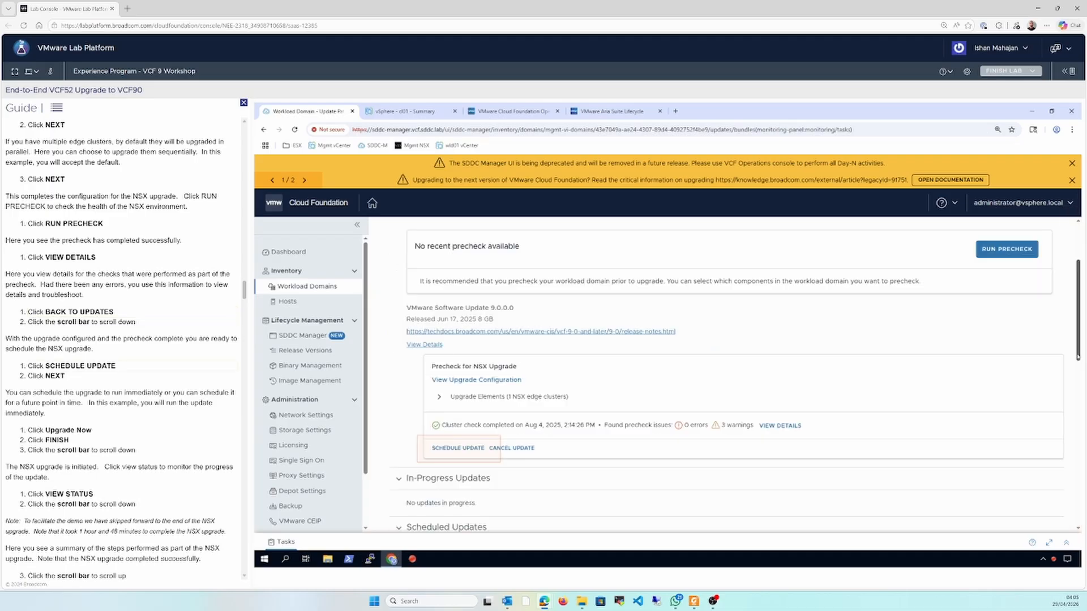
pyautogui.click(460, 451)
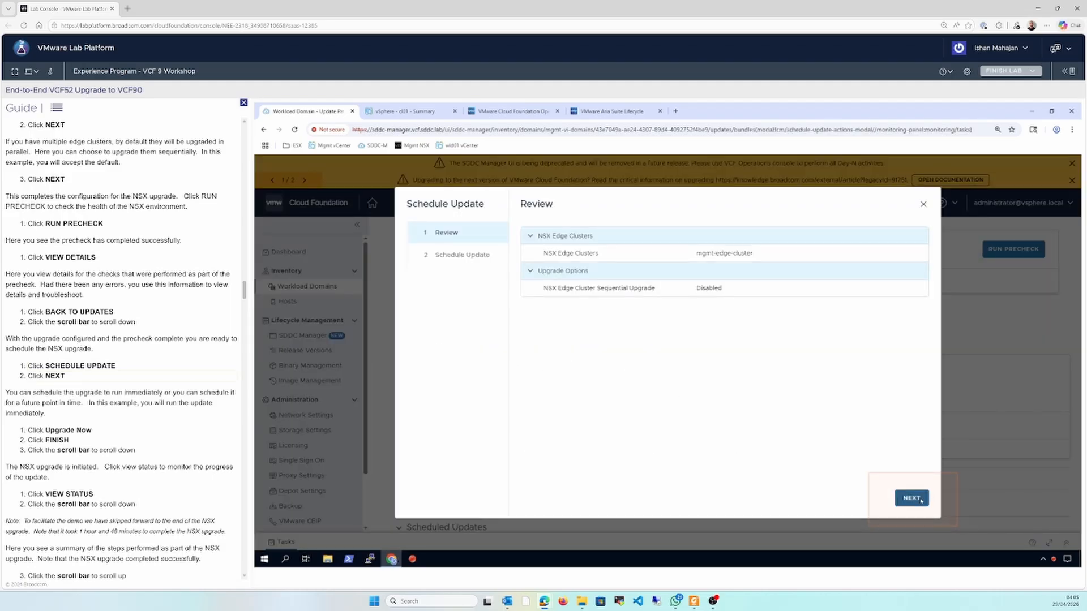
pyautogui.click(921, 501)
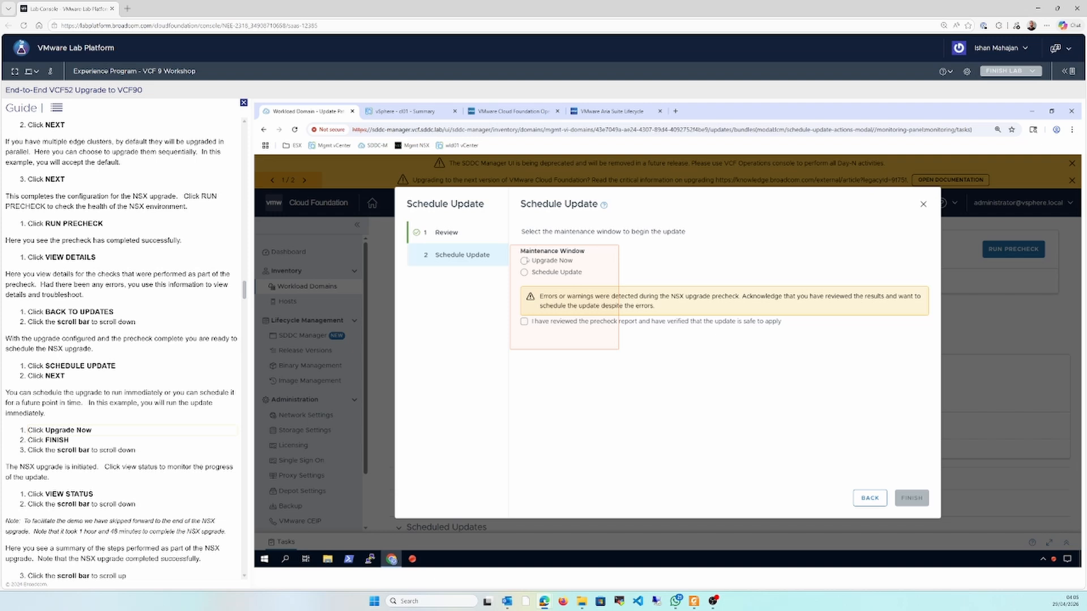
pyautogui.click(524, 261)
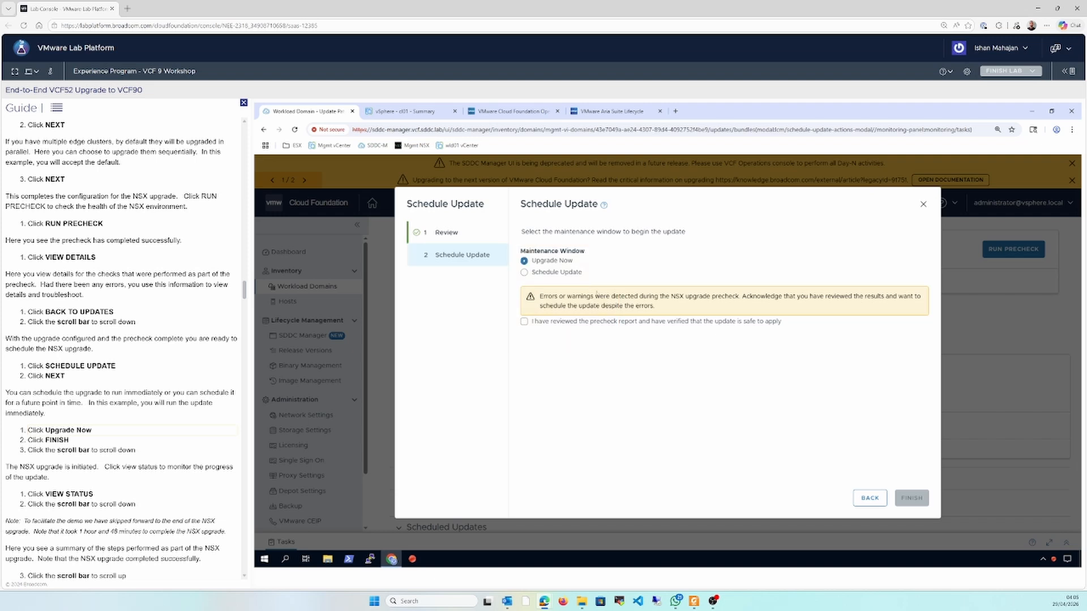
pyautogui.click(909, 499)
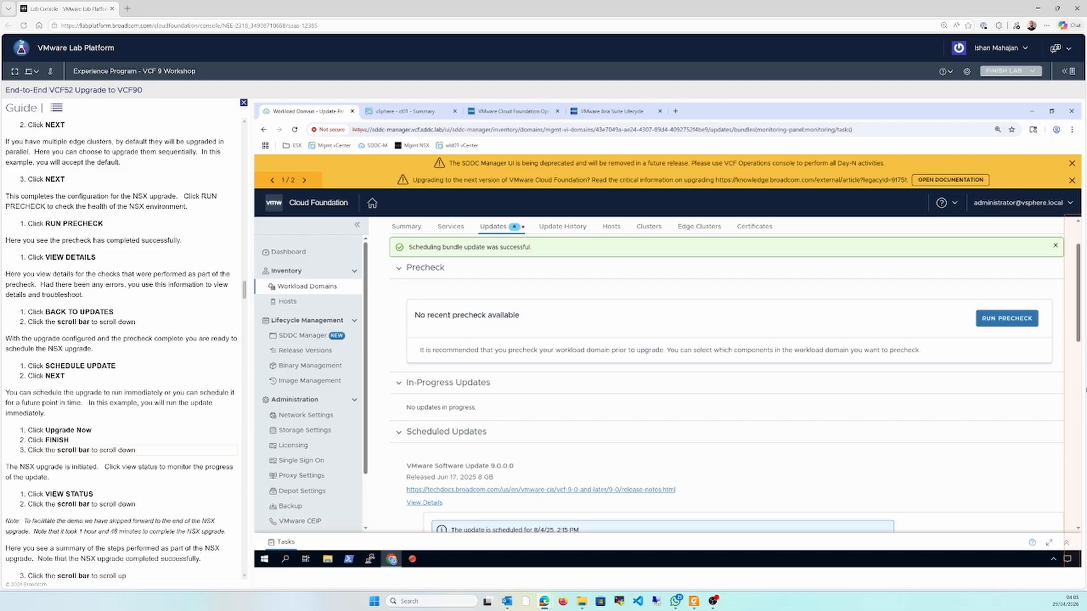
# Review the NSX update status through the Upgrade Coordinator, Management Cluster and Edge Cluster stages, and exit the status view
pyautogui.click(1077, 394)
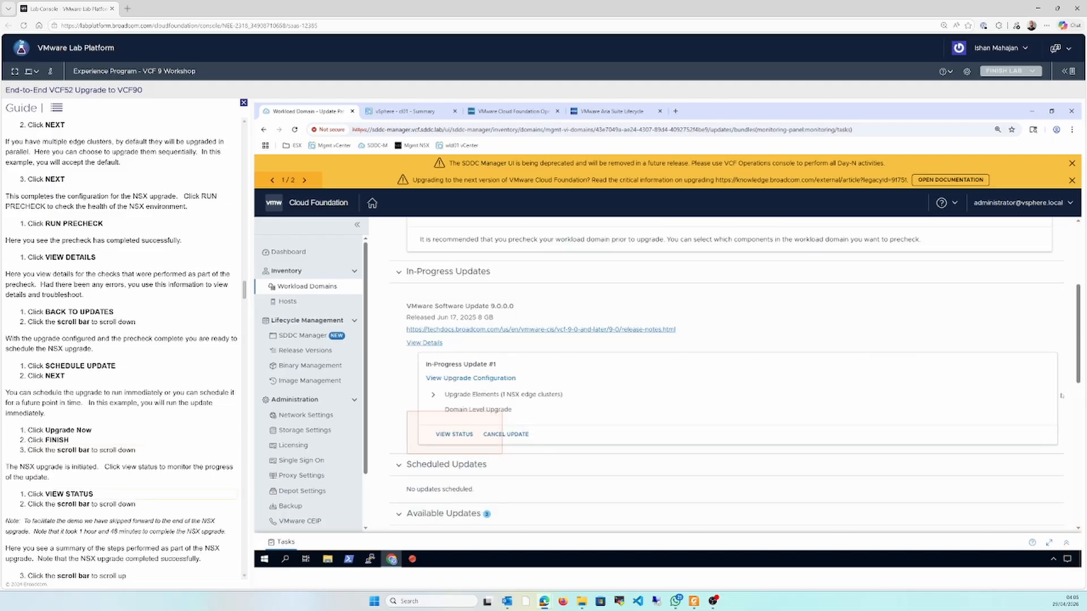
pyautogui.click(454, 434)
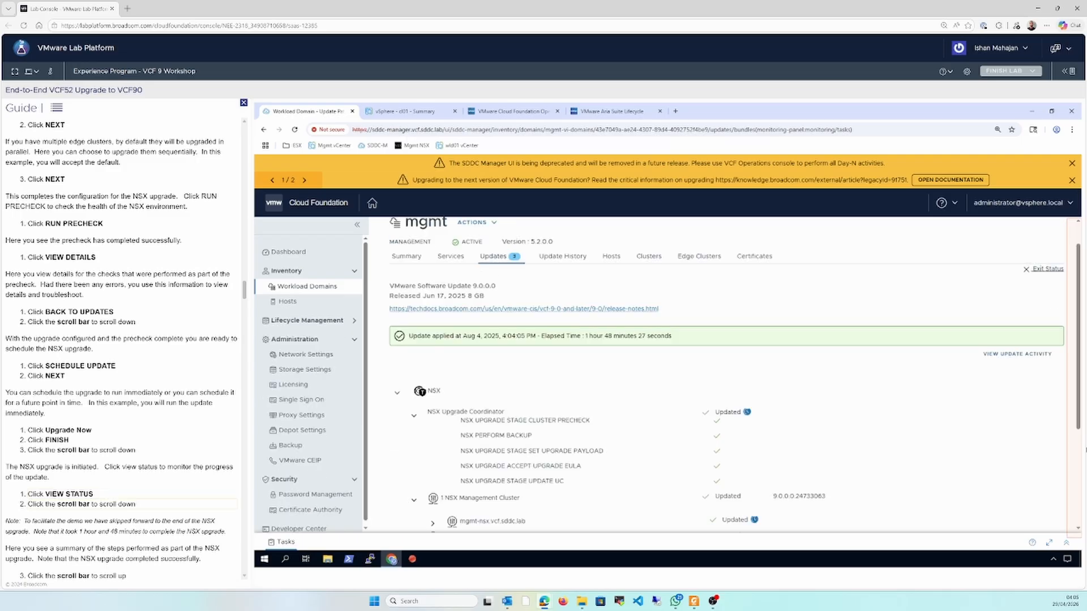
pyautogui.click(1078, 467)
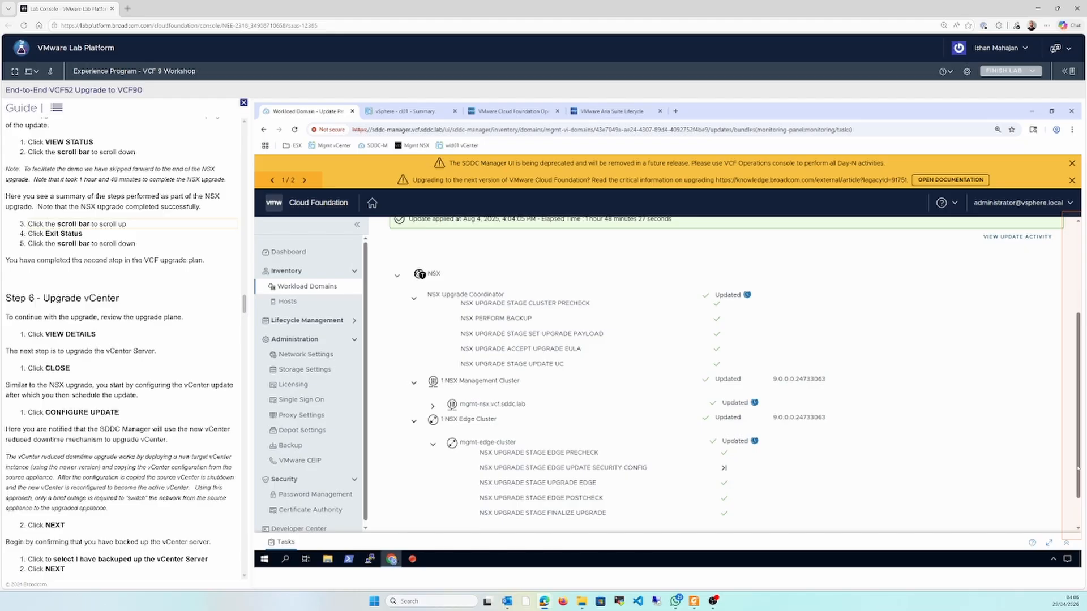
pyautogui.click(1079, 516)
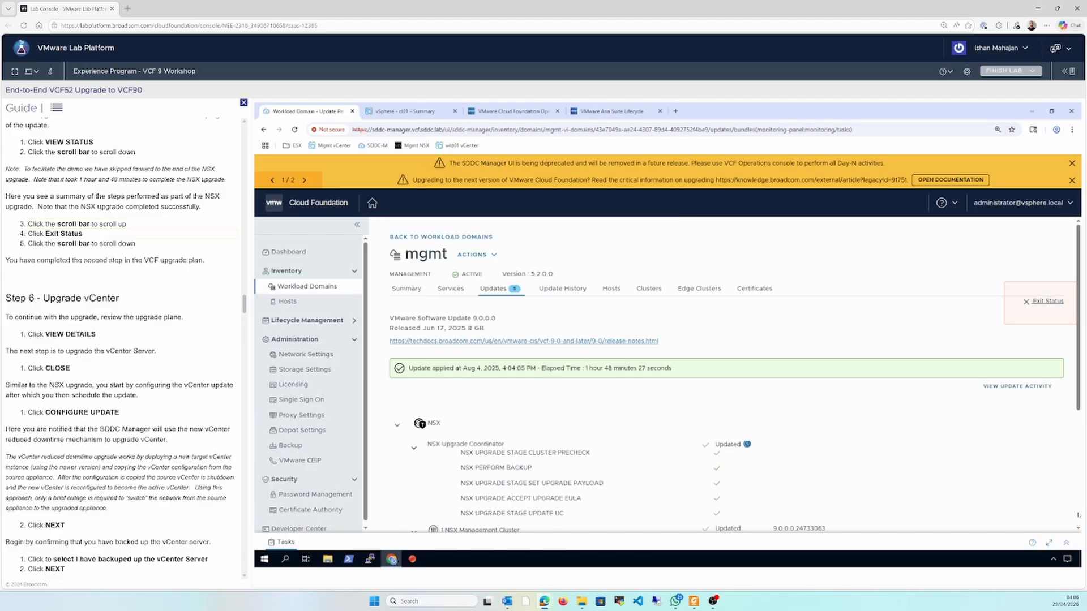
pyautogui.click(1033, 306)
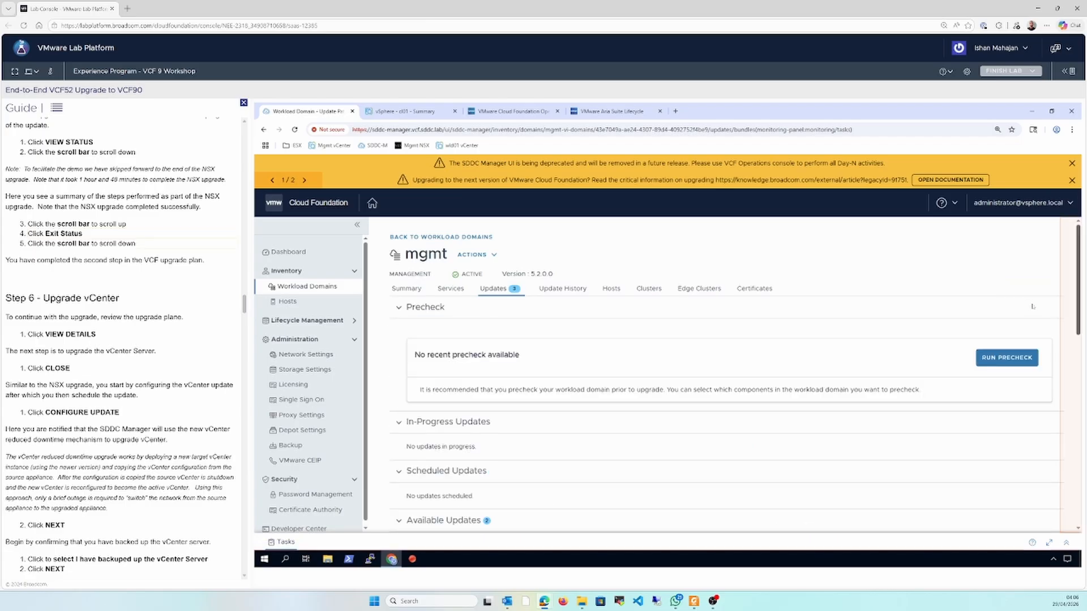
# Review the upgrade sequence for the mgmt domain's available 9.0.0.0 update and close it
pyautogui.click(1080, 372)
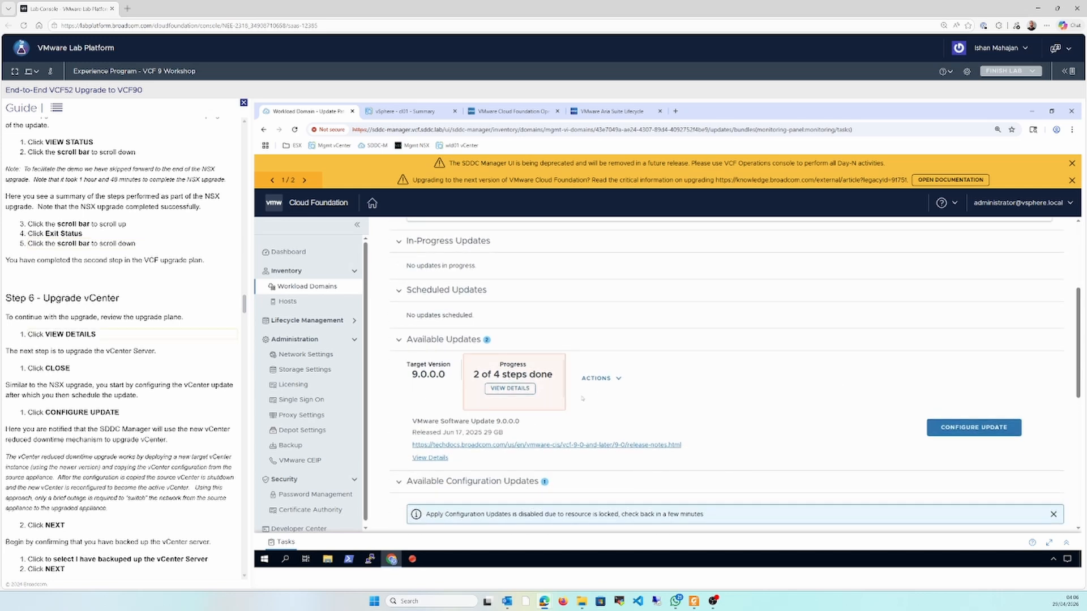
pyautogui.click(524, 389)
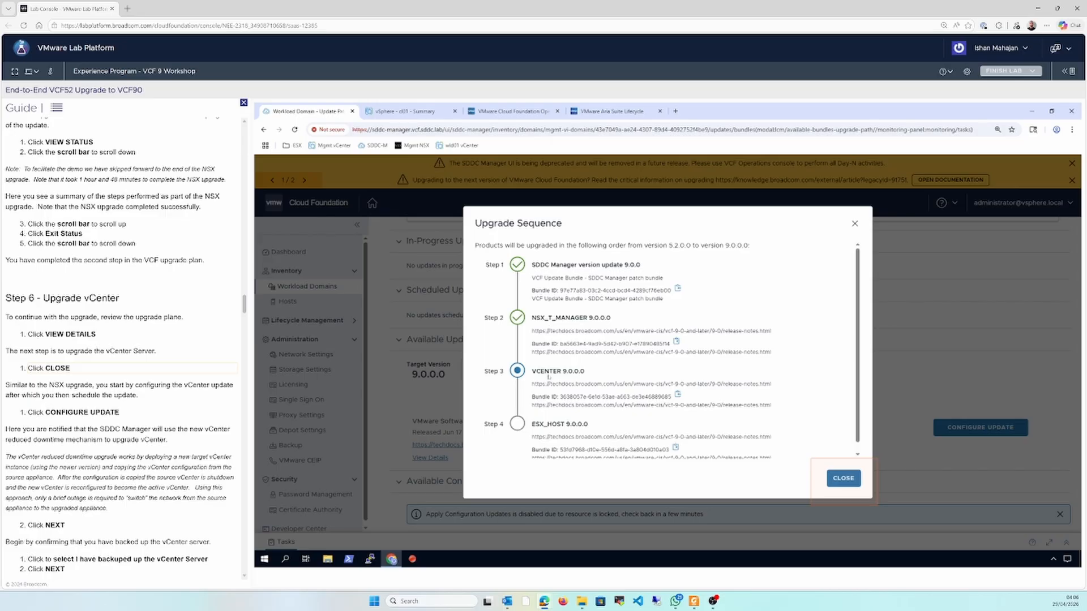
pyautogui.click(843, 479)
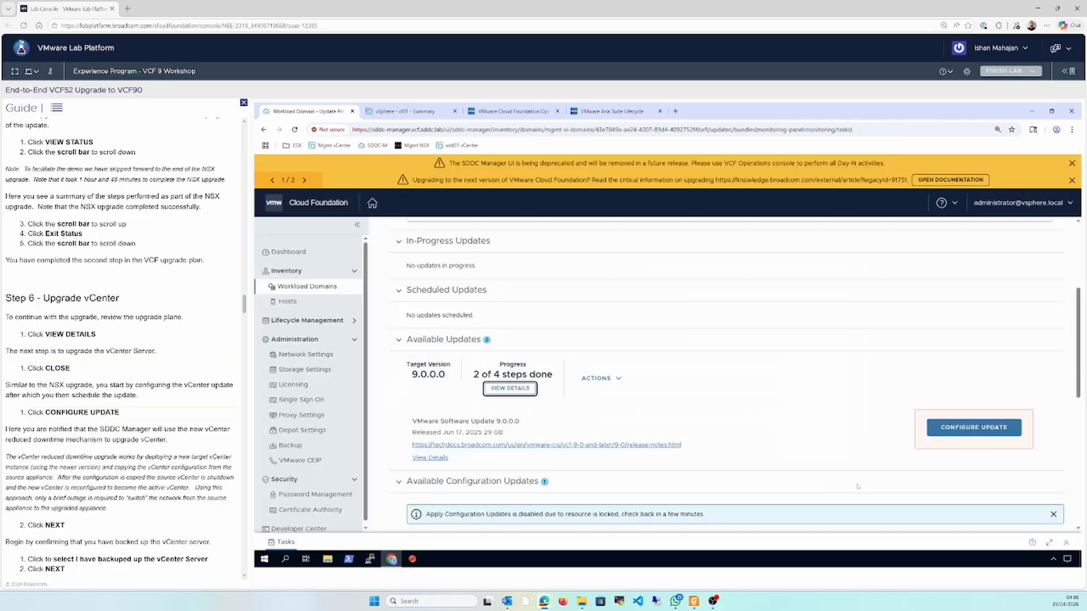
# Configure the vCenter Reduced Downtime Update, confirming the vCenter server is backed up and keeping the temporary network configuration on AUTOMATIC
pyautogui.click(970, 435)
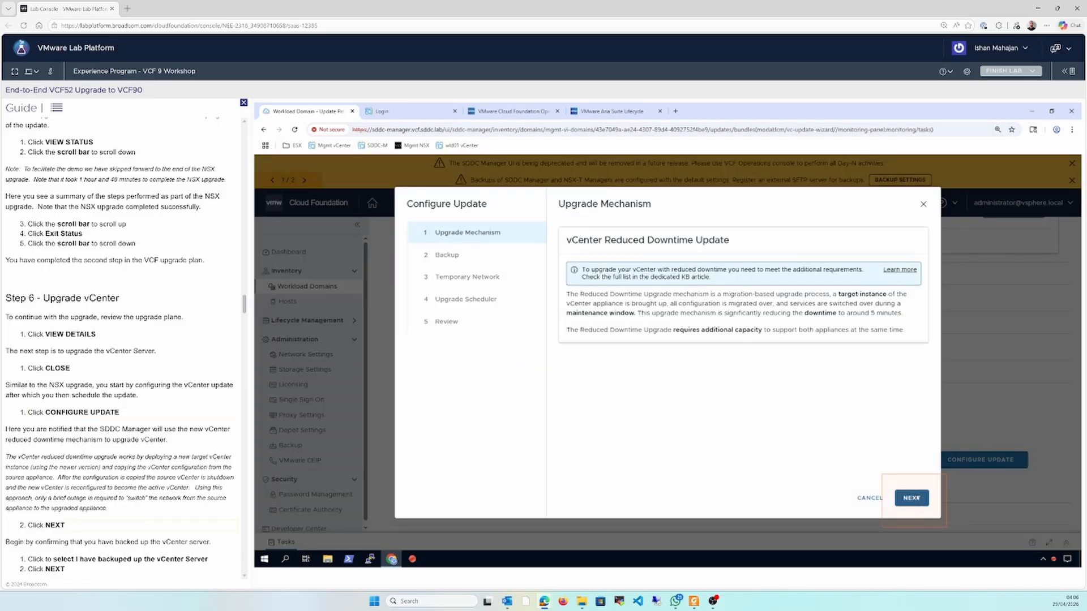
pyautogui.click(911, 499)
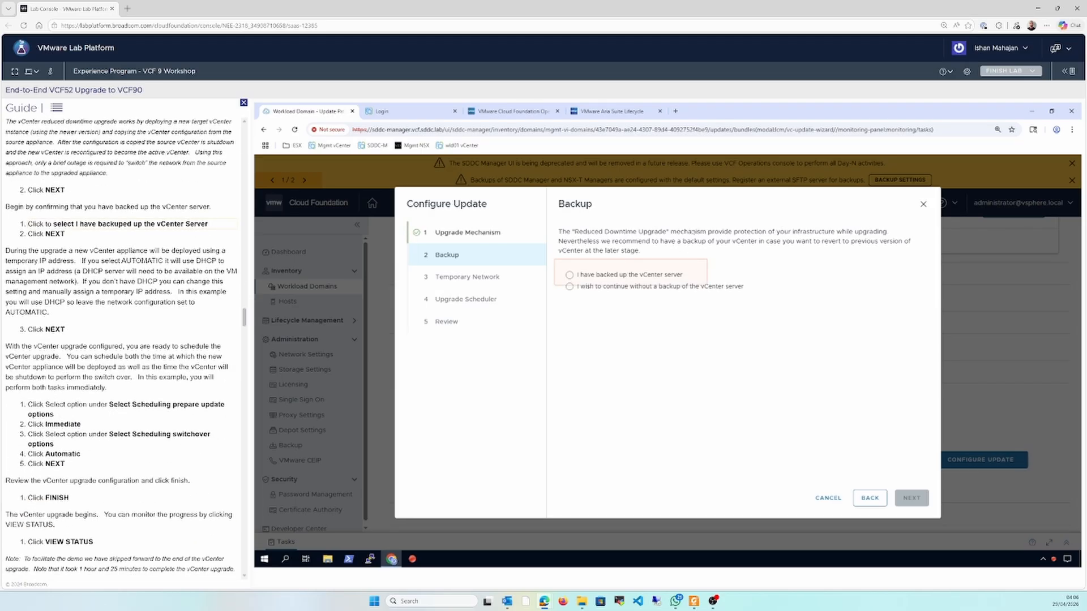
pyautogui.click(630, 275)
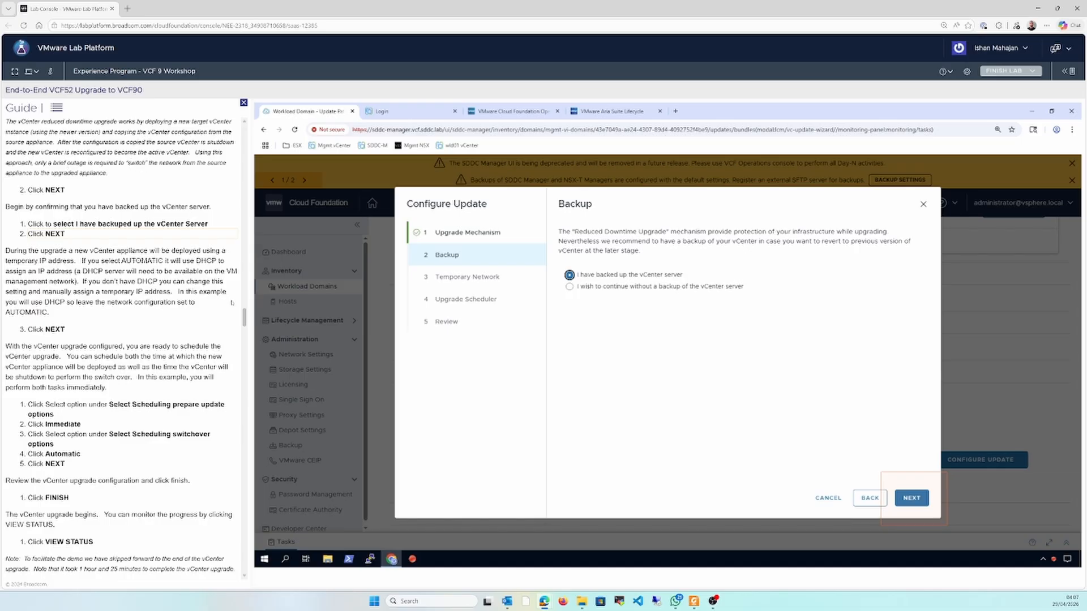
pyautogui.moveTo(244, 317); pyautogui.dragTo(245, 313)
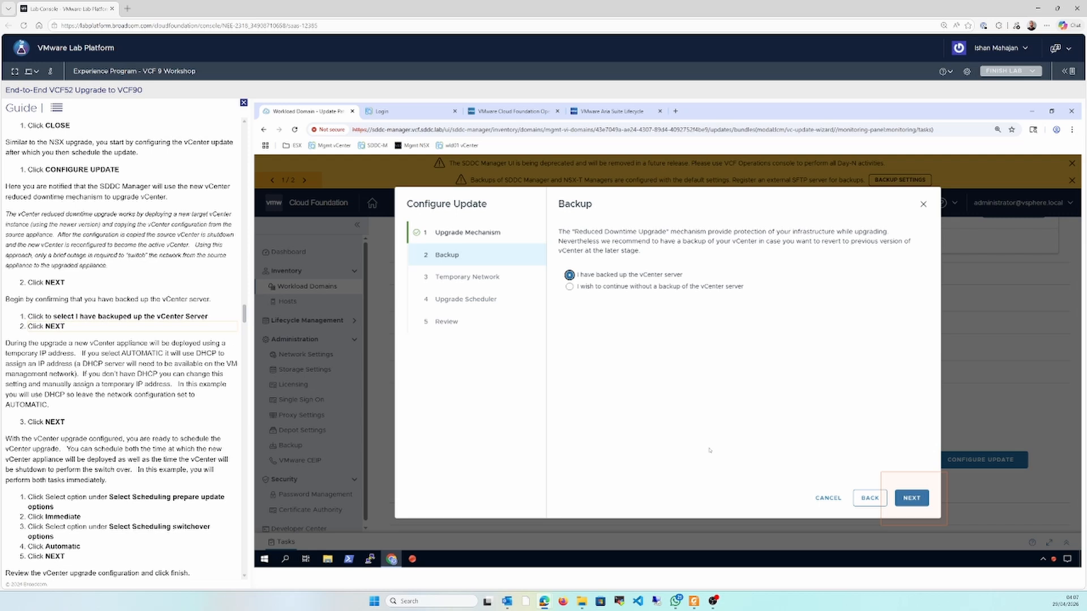
pyautogui.click(909, 503)
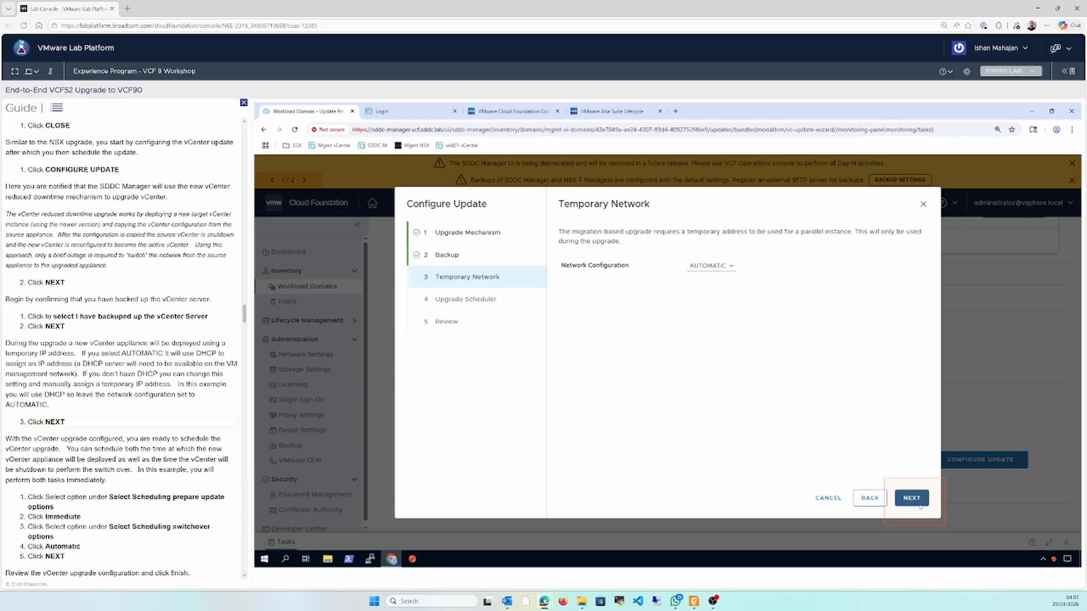
pyautogui.click(920, 504)
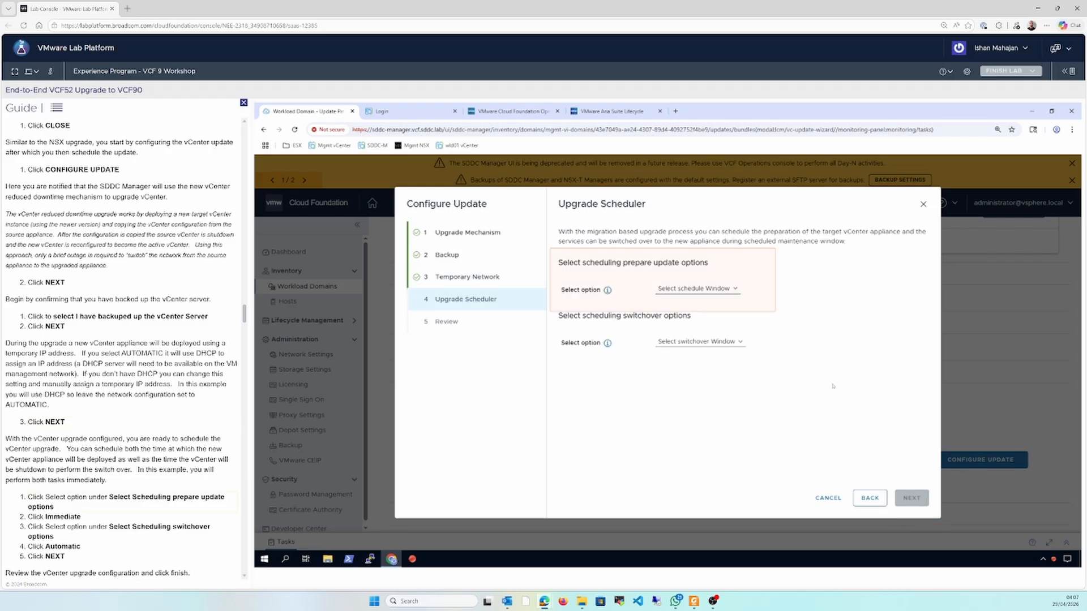
# Schedule the vCenter upgrade with Immediate preparation and Automatic switchover, and finish the update configuration
pyautogui.click(720, 288)
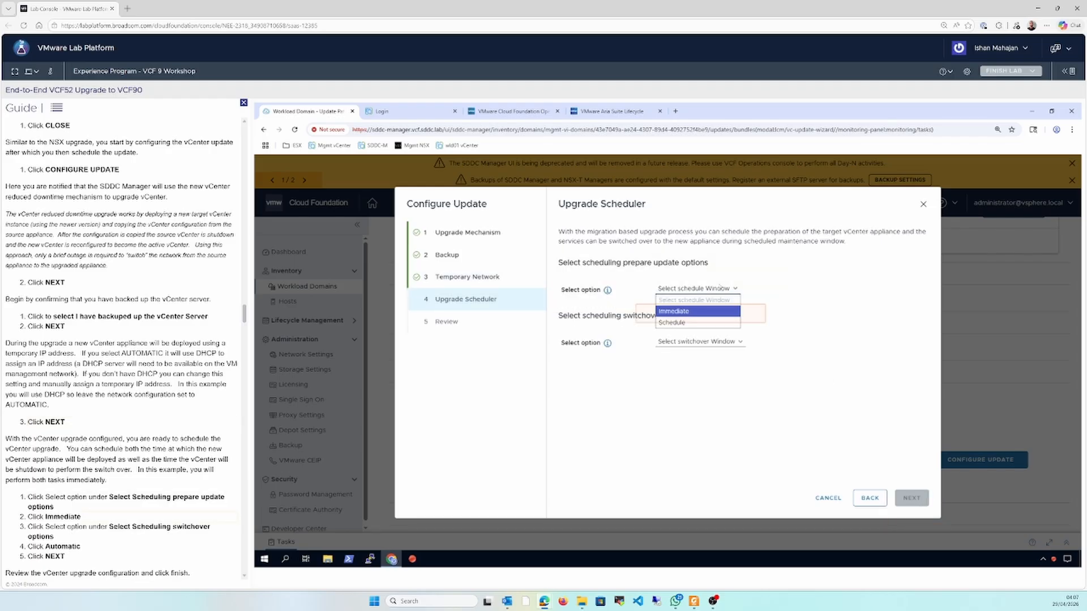
pyautogui.click(712, 312)
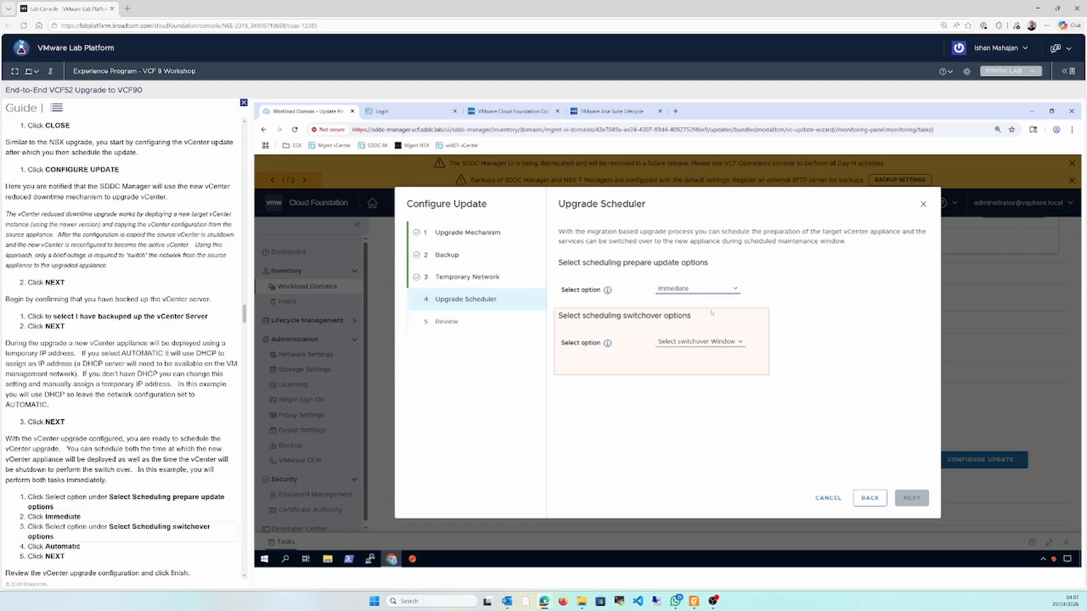
pyautogui.click(722, 342)
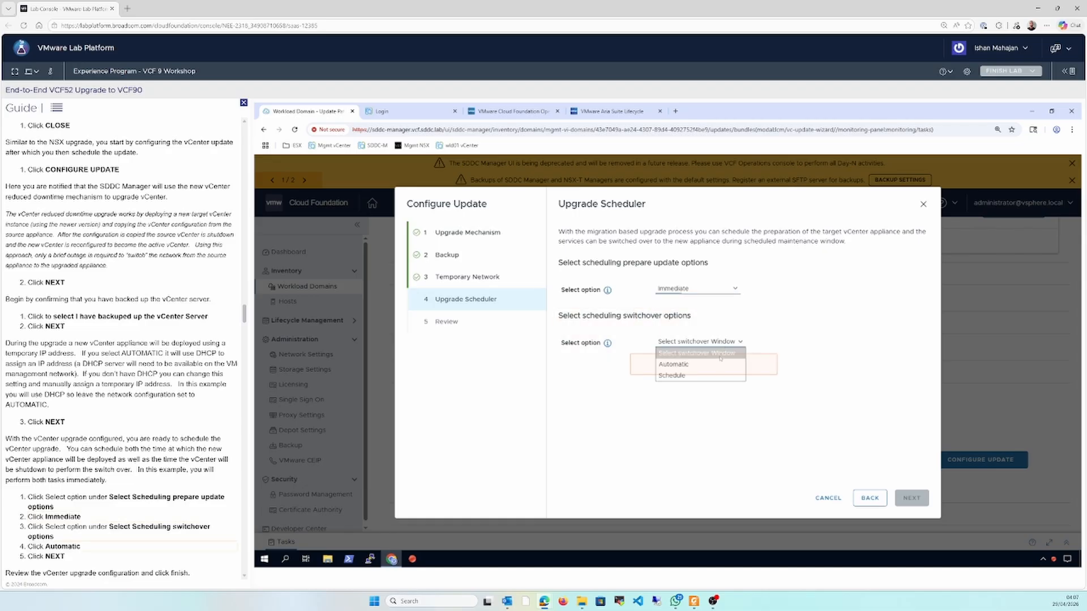
pyautogui.click(714, 364)
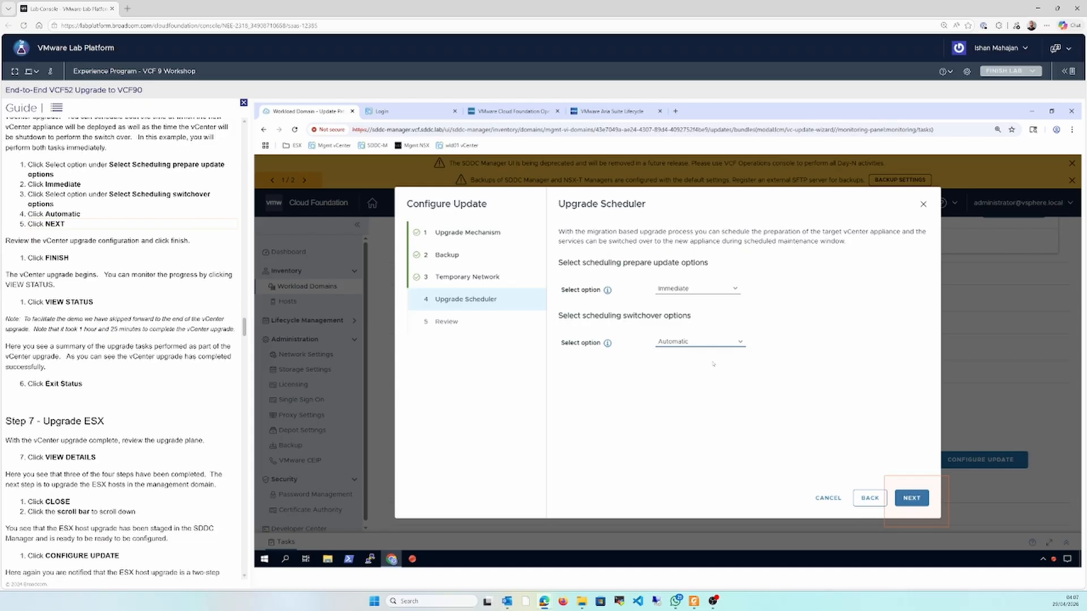
pyautogui.click(911, 499)
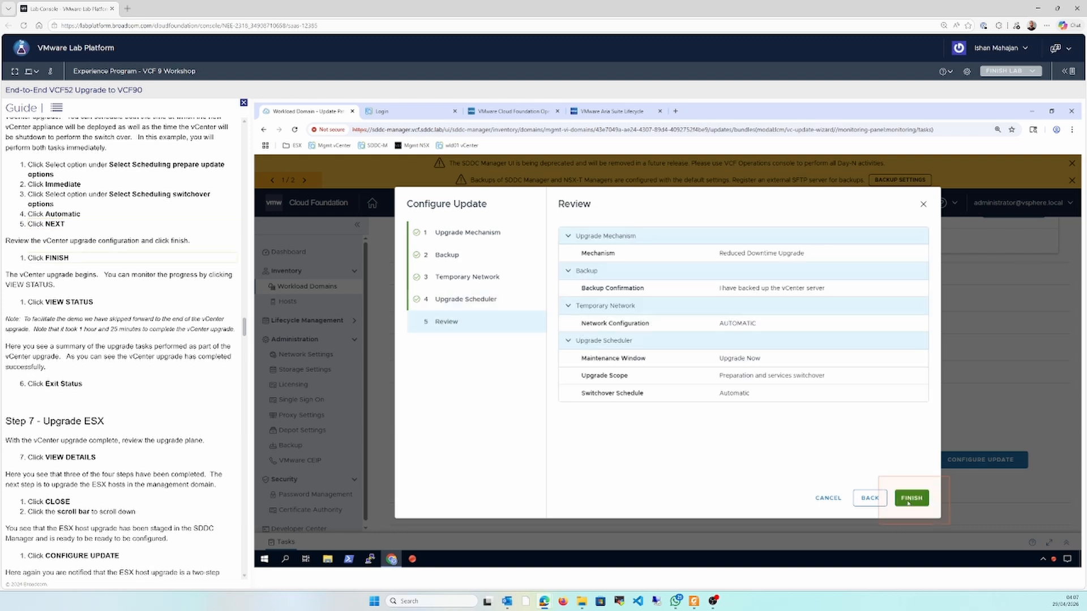
pyautogui.click(910, 500)
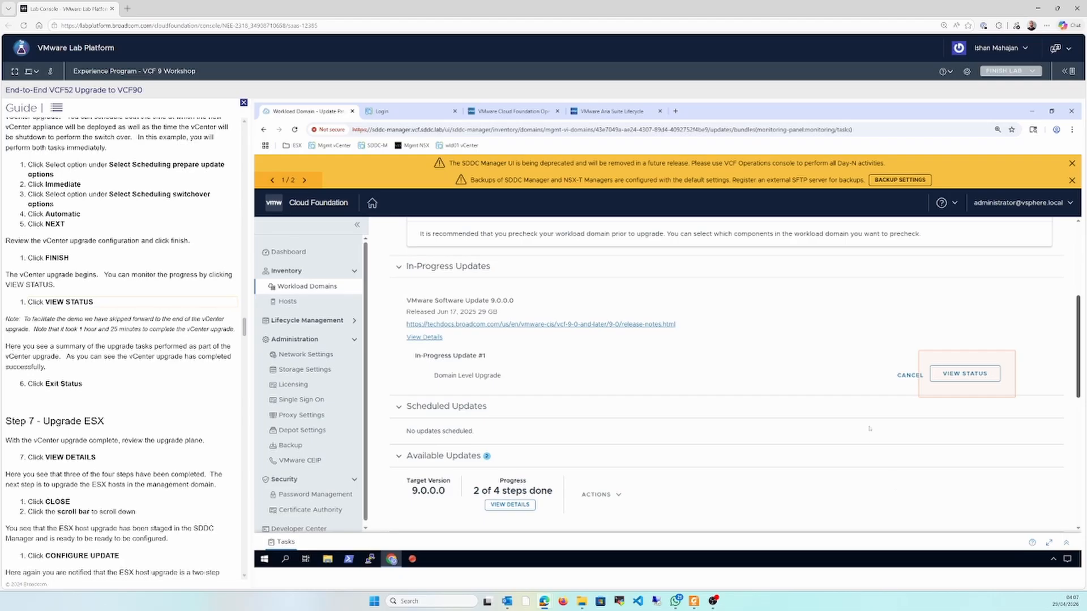
# Review the vCenter upgrade status and exit it, and check the domain's upgrade sequence for the next component
pyautogui.click(965, 374)
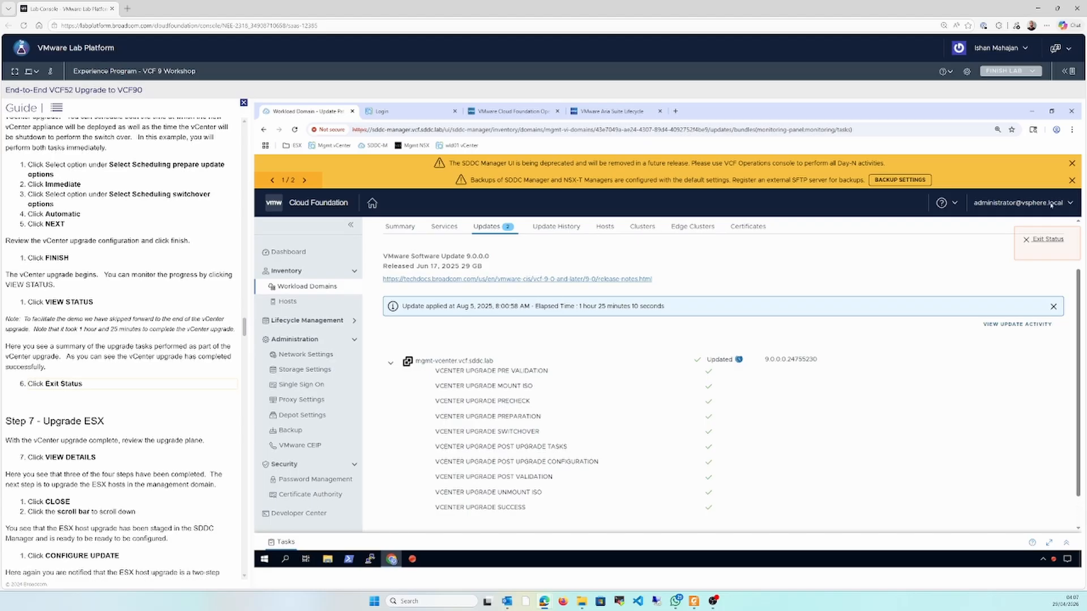
pyautogui.click(1047, 239)
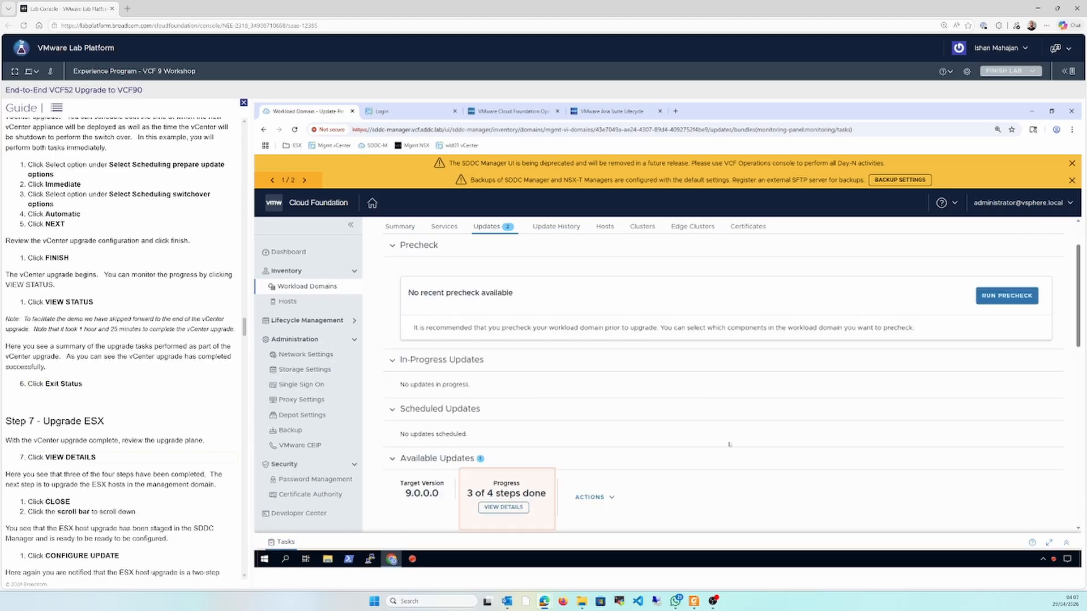
pyautogui.click(527, 508)
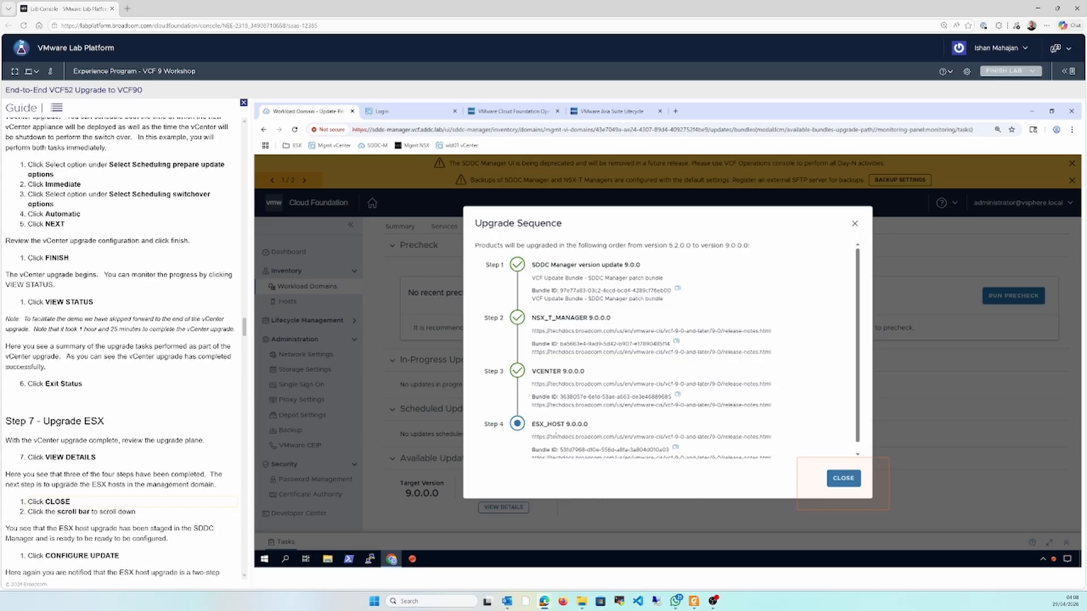
pyautogui.click(844, 478)
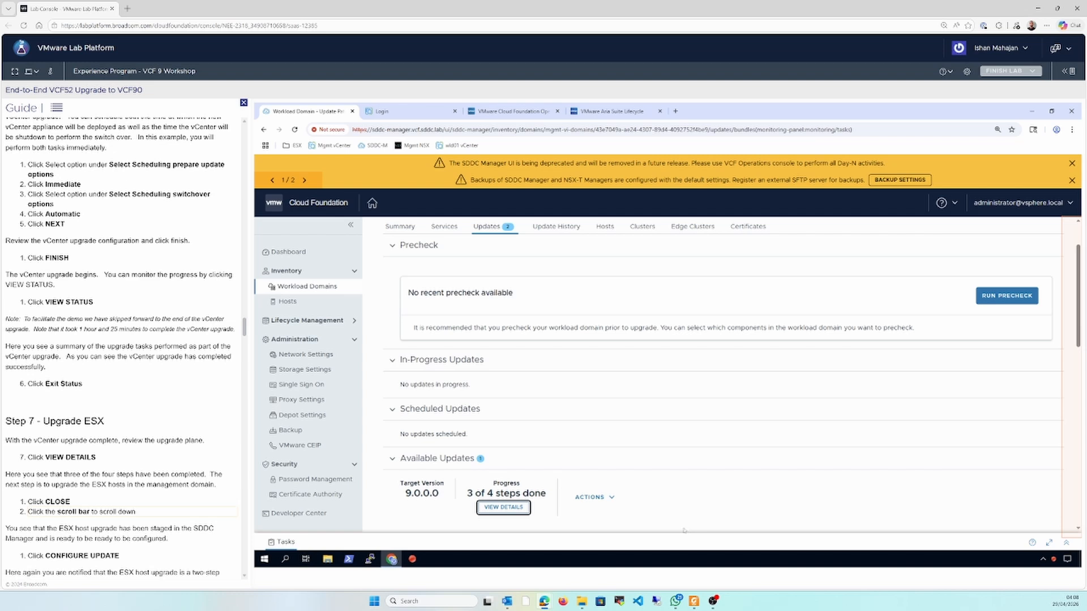
# Switch to Foxit PDF Reader to check the VCF 5.x to 9.0 upgrade paths slide, and return to the lab
pyautogui.click(694, 601)
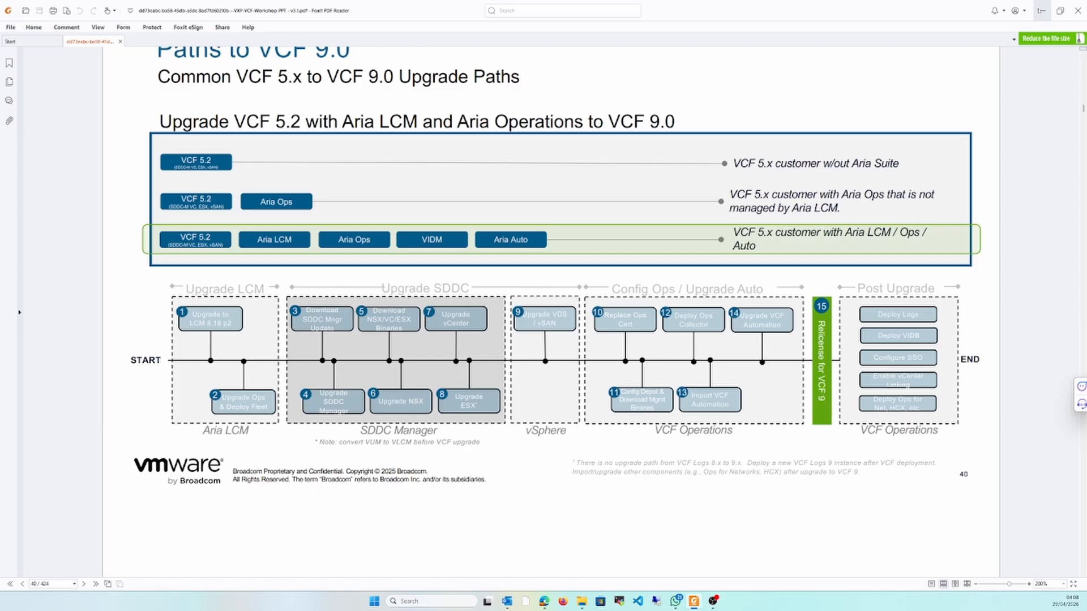
pyautogui.click(1043, 10)
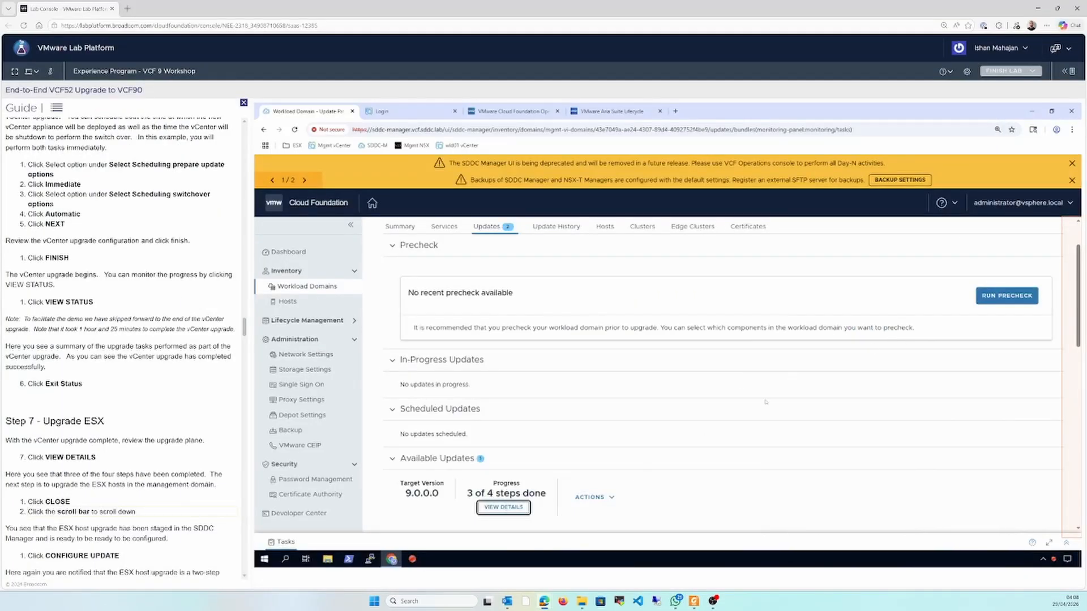
# Start configuring the ESX host update for the mgmt domain, keeping All Clusters selected
pyautogui.click(1078, 488)
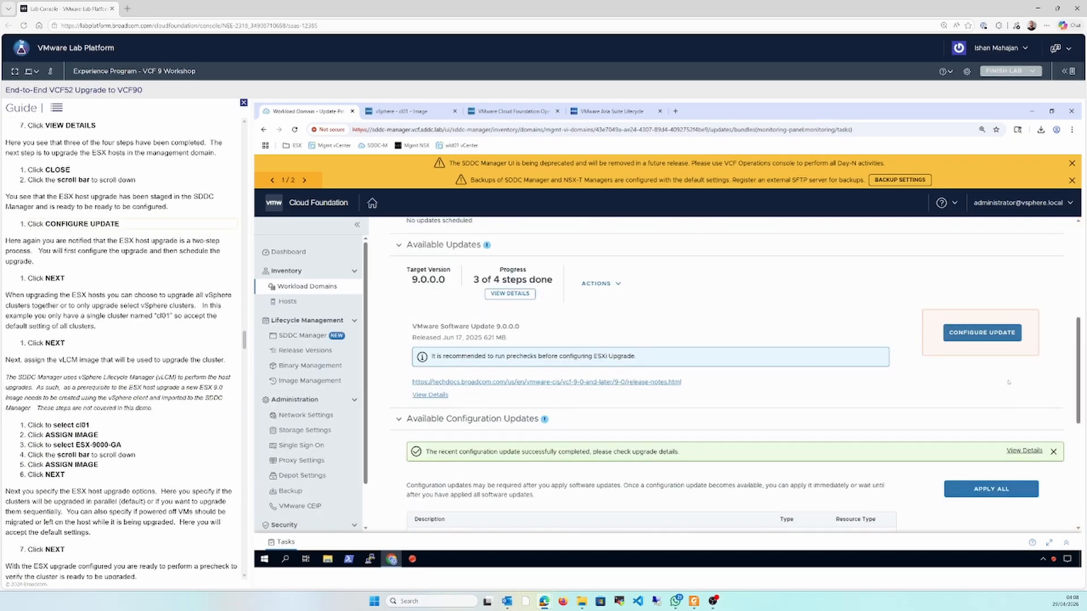
pyautogui.click(997, 337)
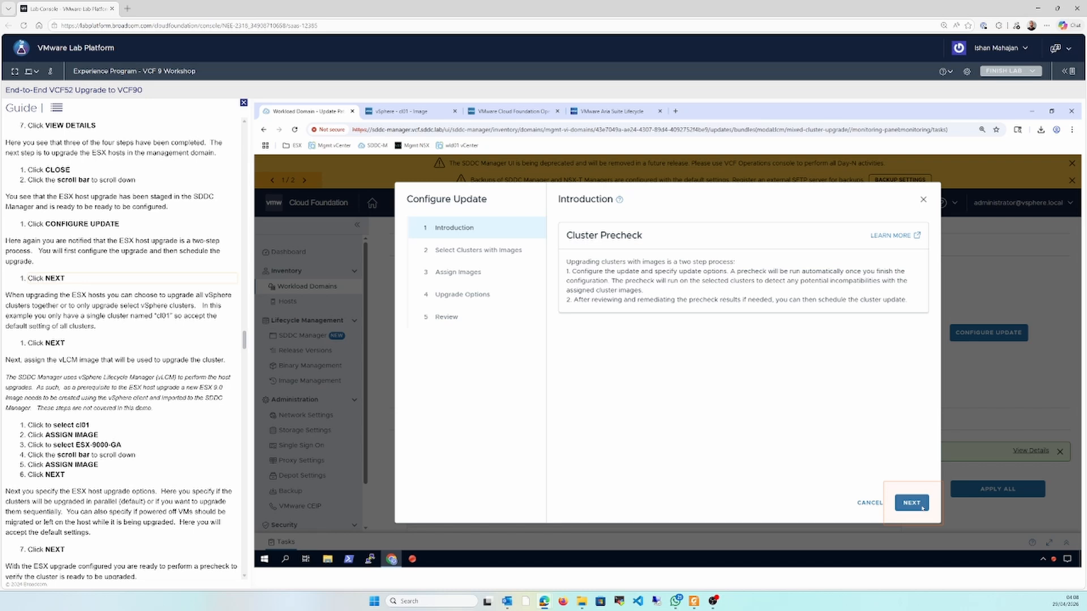
pyautogui.click(922, 508)
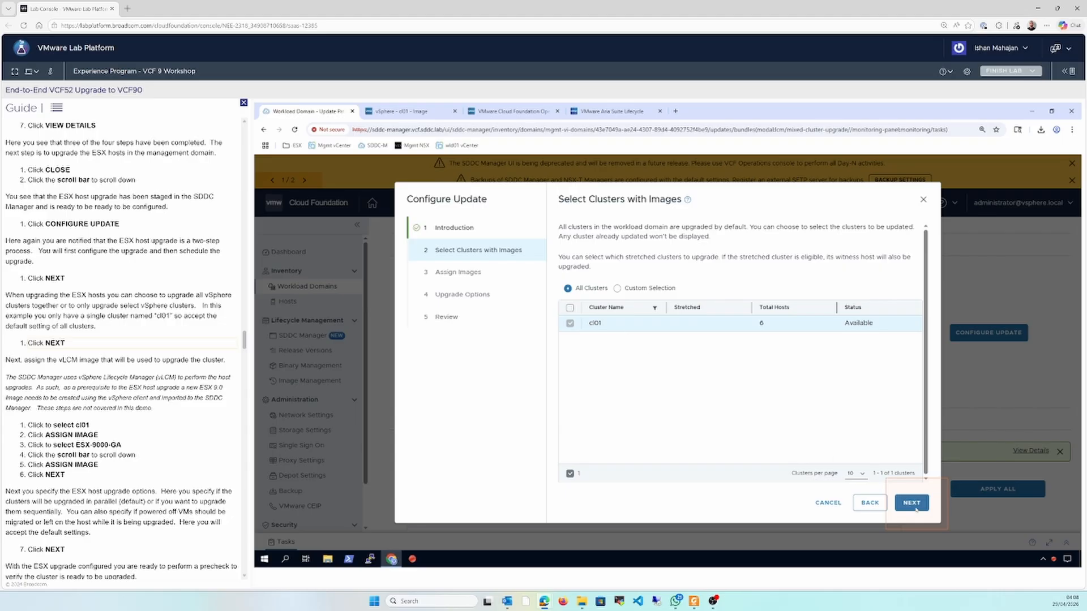
pyautogui.click(914, 507)
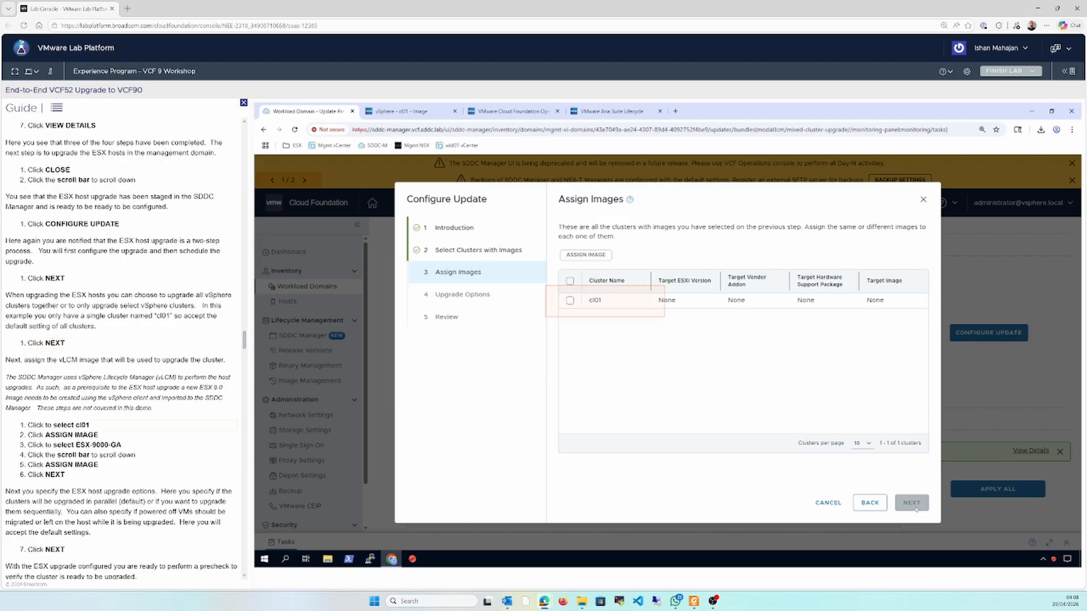
# Assign the ESX-9000-GA image to cluster cl01
pyautogui.click(583, 309)
pyautogui.click(594, 253)
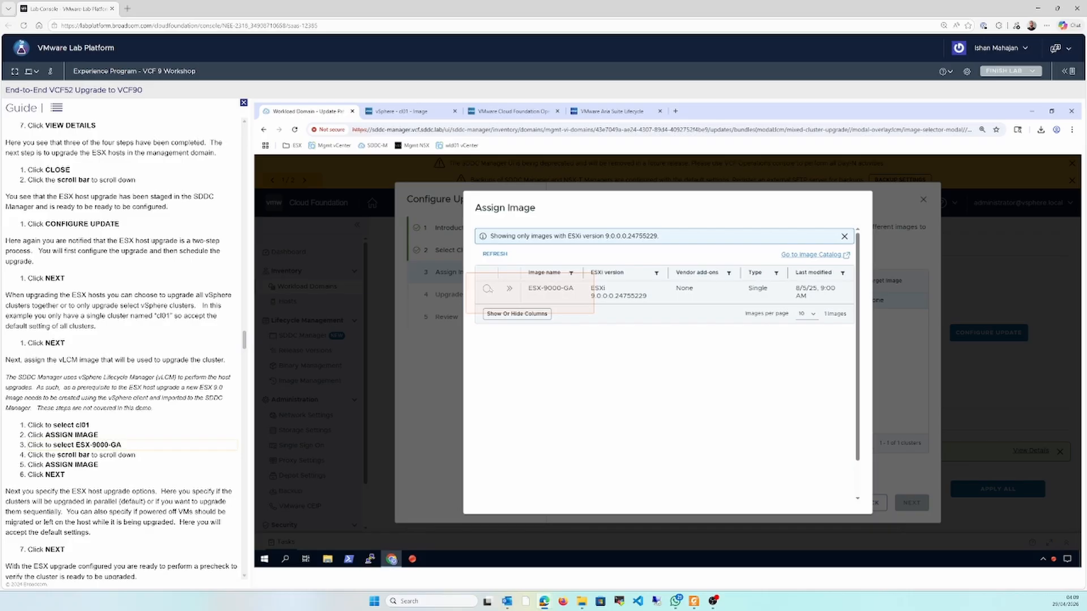
pyautogui.click(487, 289)
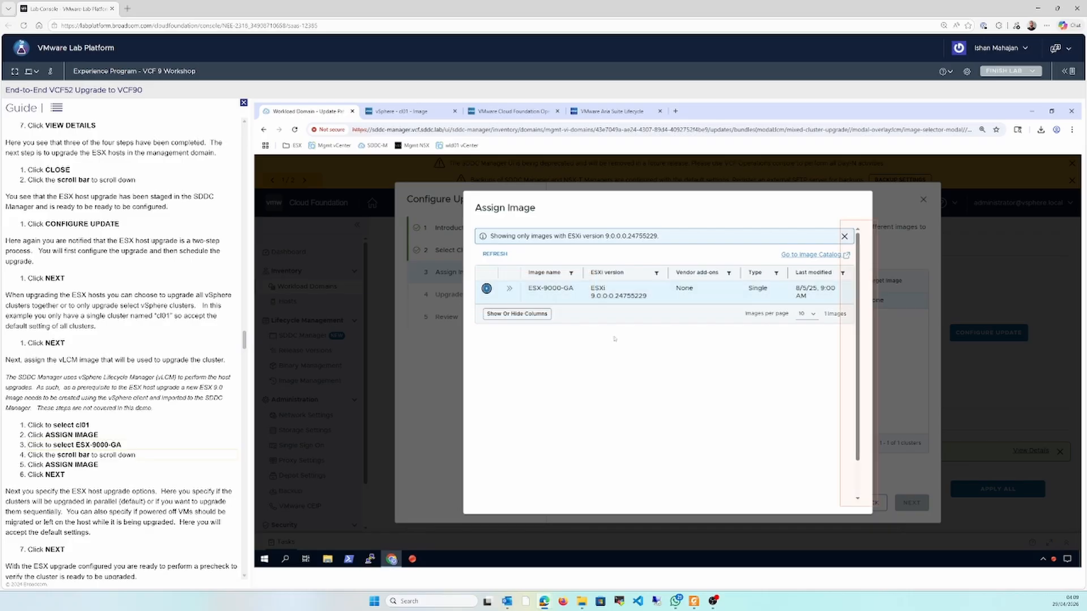
pyautogui.click(856, 487)
pyautogui.click(832, 491)
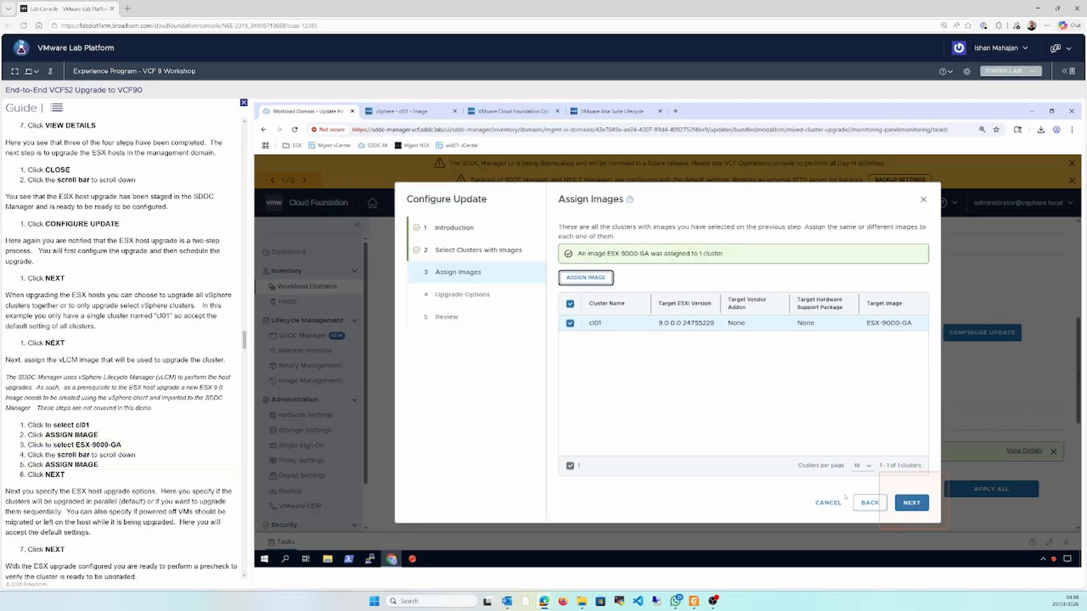
# Accept the default upgrade options with Quick Boot and powered-off VM migration enabled, and run the cluster precheck
pyautogui.click(914, 504)
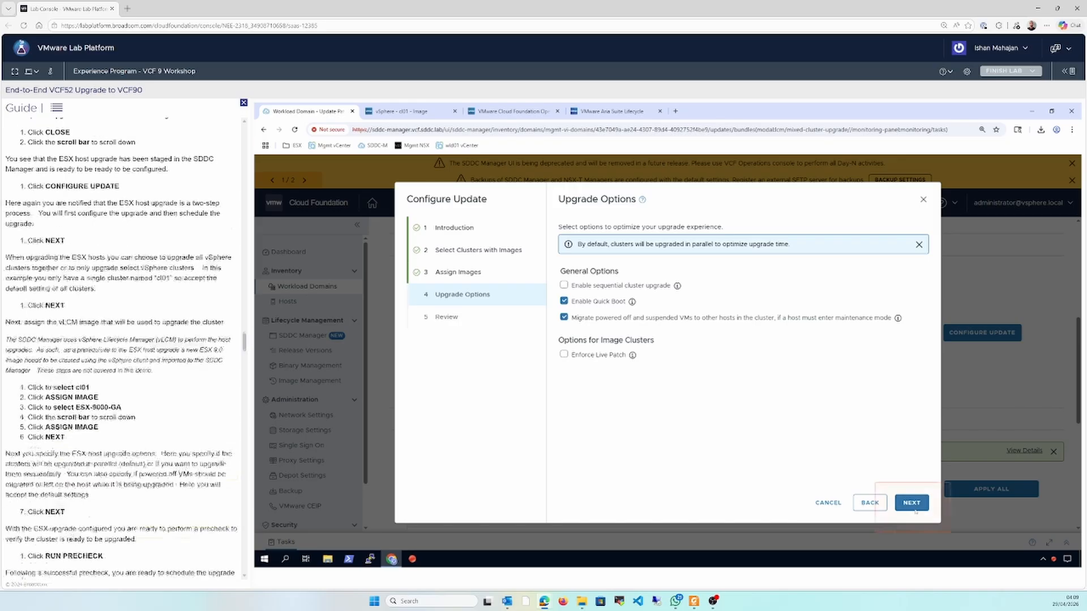
pyautogui.click(913, 503)
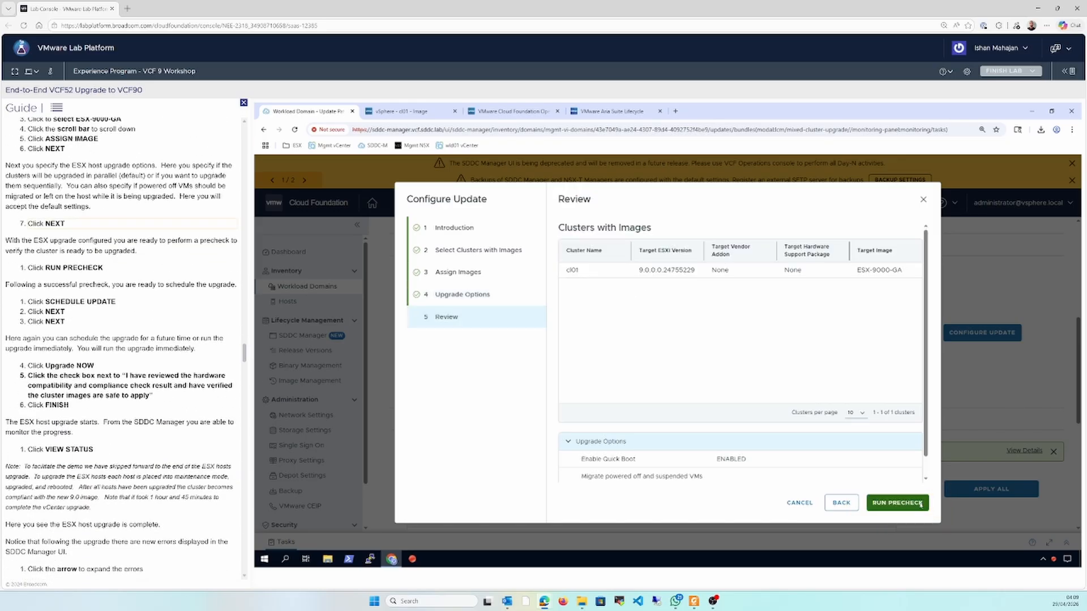
pyautogui.click(897, 502)
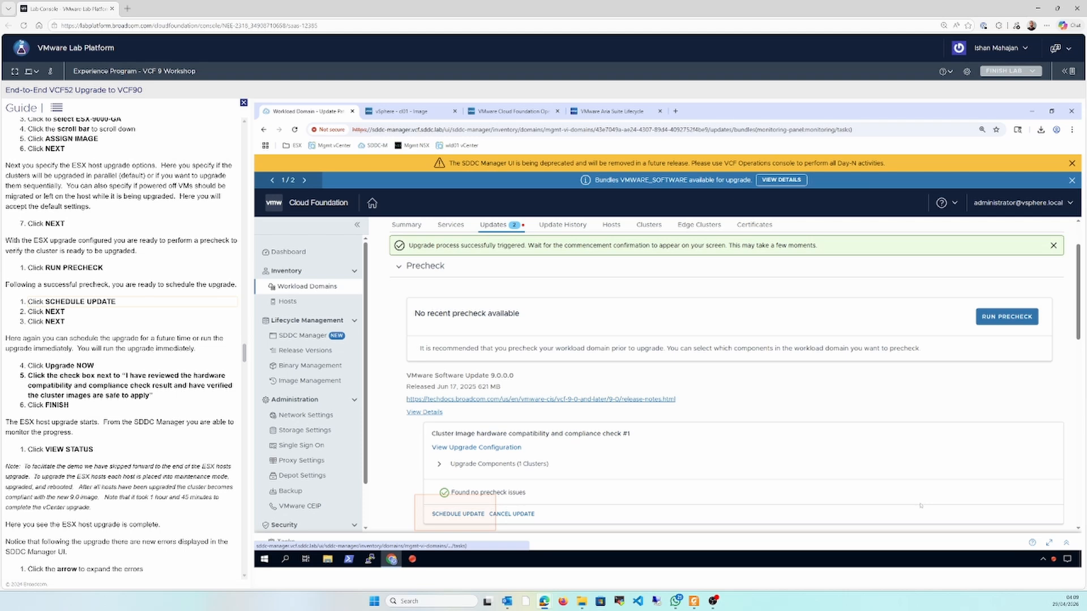
# Schedule the ESX update with the Upgrade Now maintenance window, acknowledging the reviewed hardware compatibility and compliance check result
pyautogui.click(458, 514)
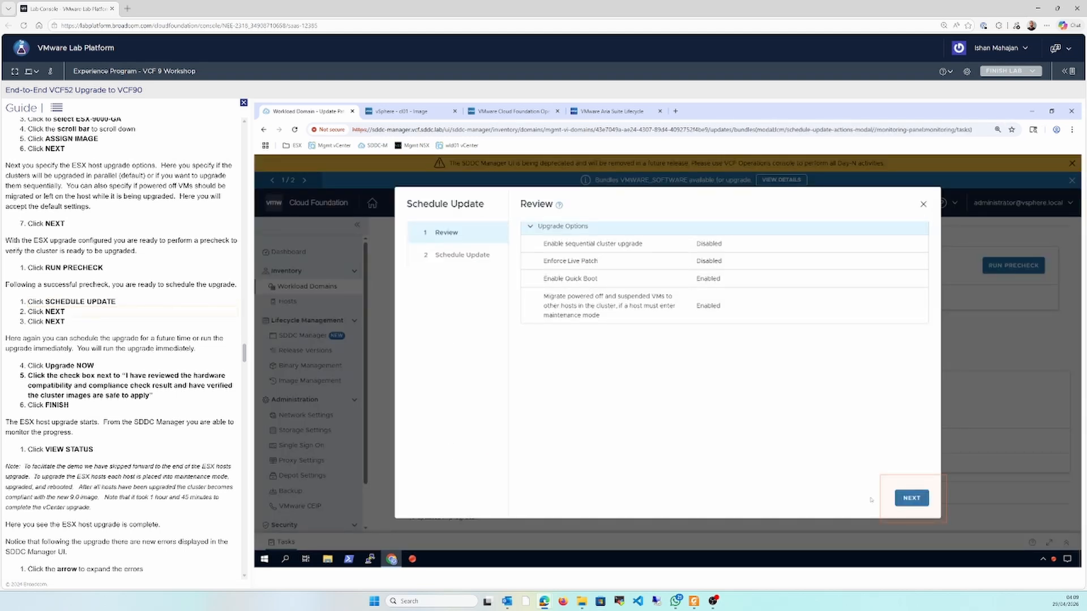
pyautogui.click(912, 500)
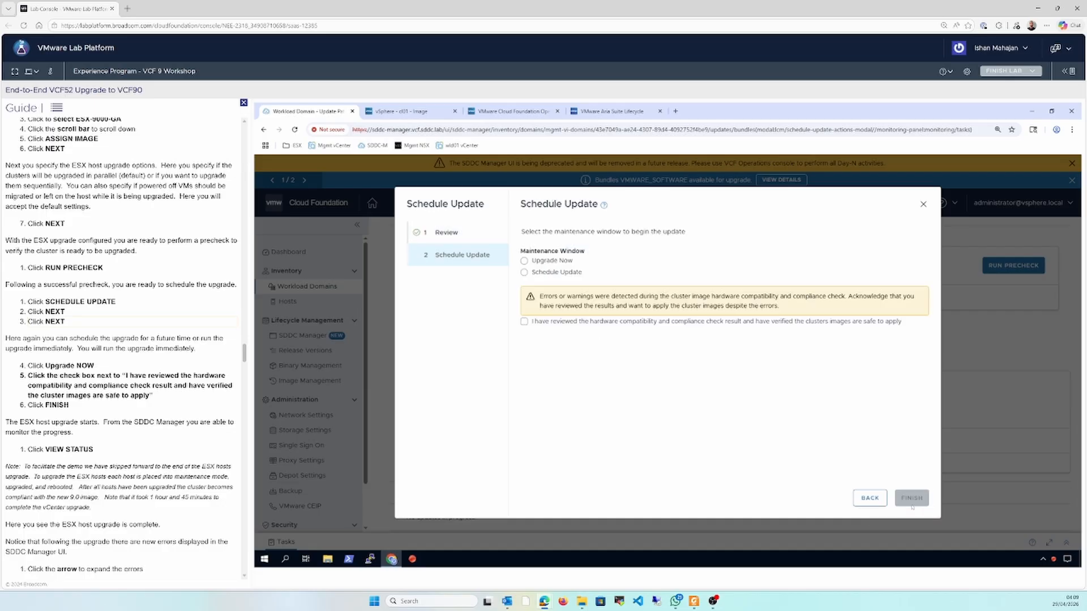
pyautogui.click(556, 260)
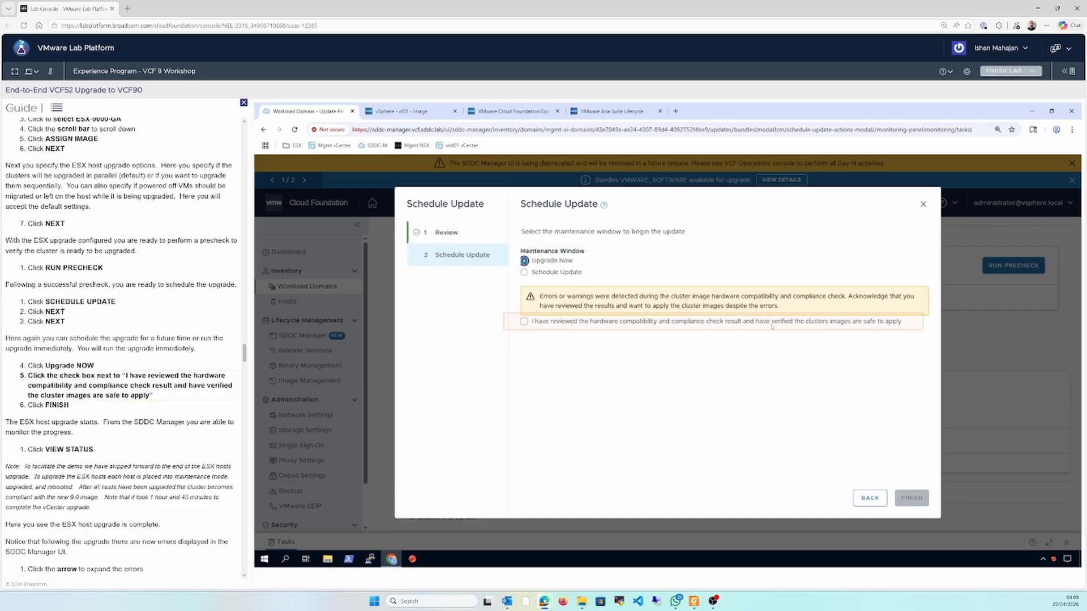
pyautogui.click(772, 325)
pyautogui.click(913, 500)
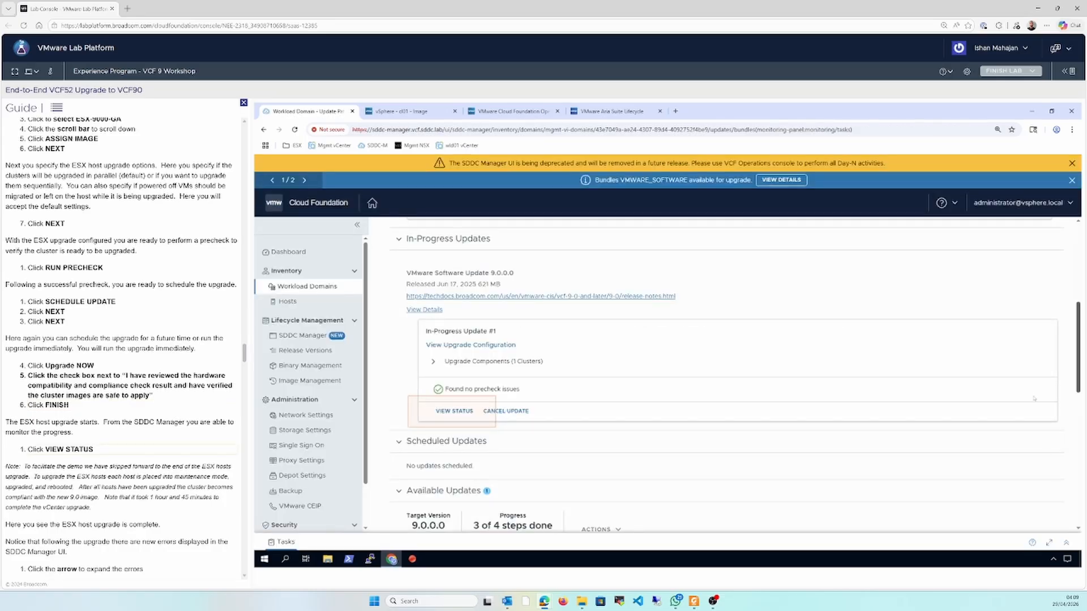
# View the ESX update status of the mgmt domain, review the listed errors, and exit the status view
pyautogui.click(464, 413)
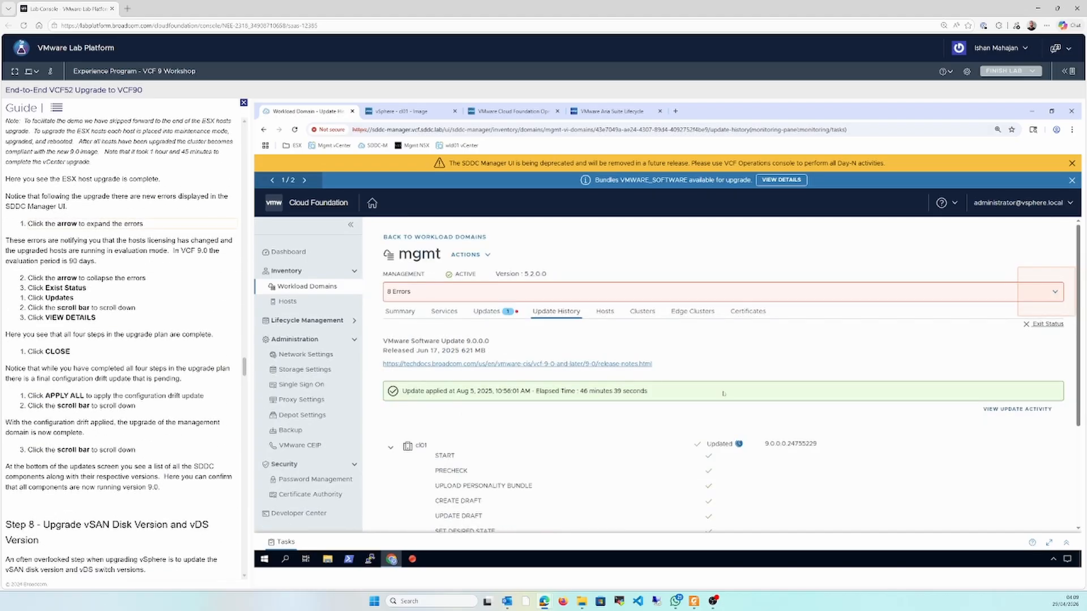
pyautogui.click(1054, 293)
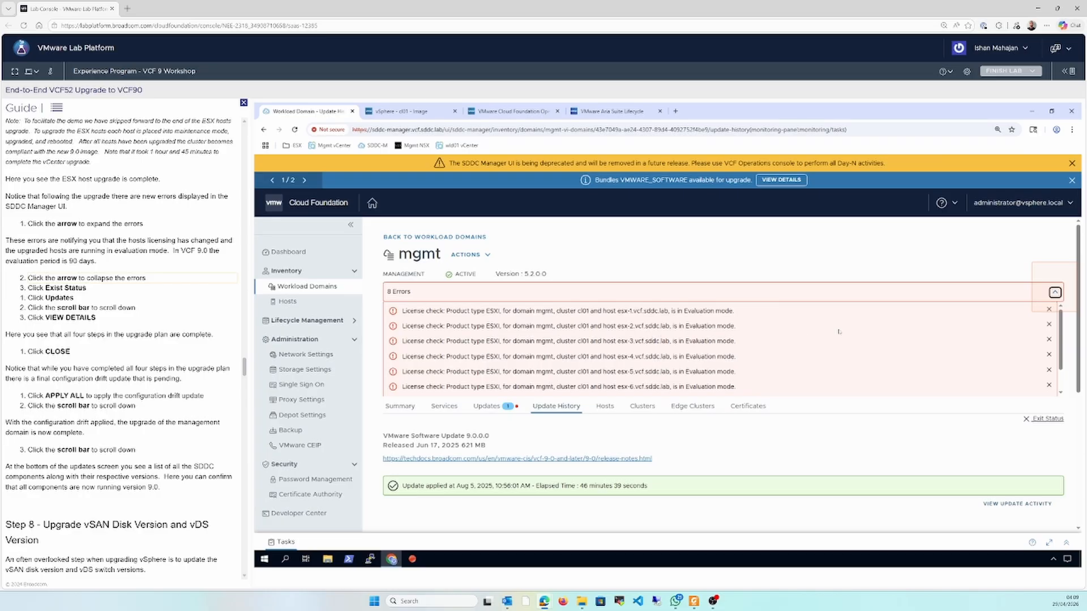
pyautogui.click(1057, 294)
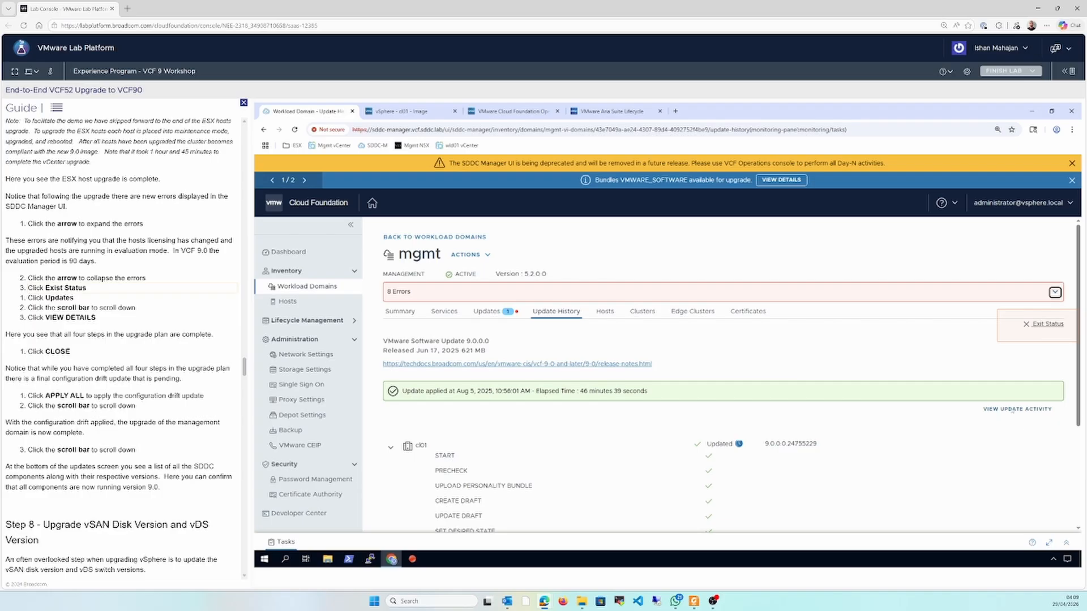
pyautogui.click(1033, 327)
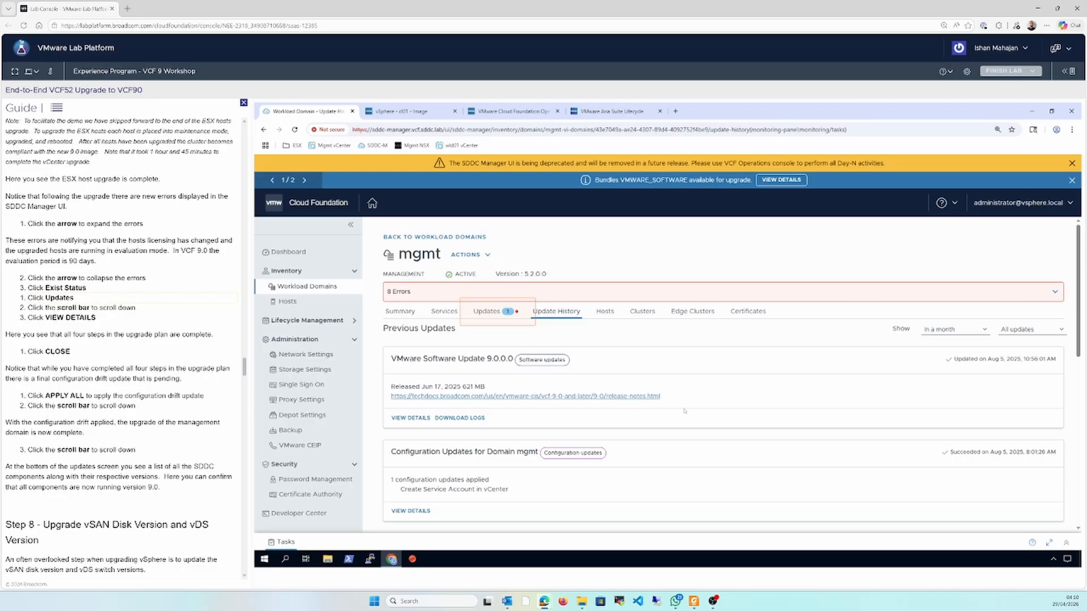
# Review the upgrade sequence details of the mgmt domain's available update and compare them with the upgrade path diagram in the PDF
pyautogui.click(502, 312)
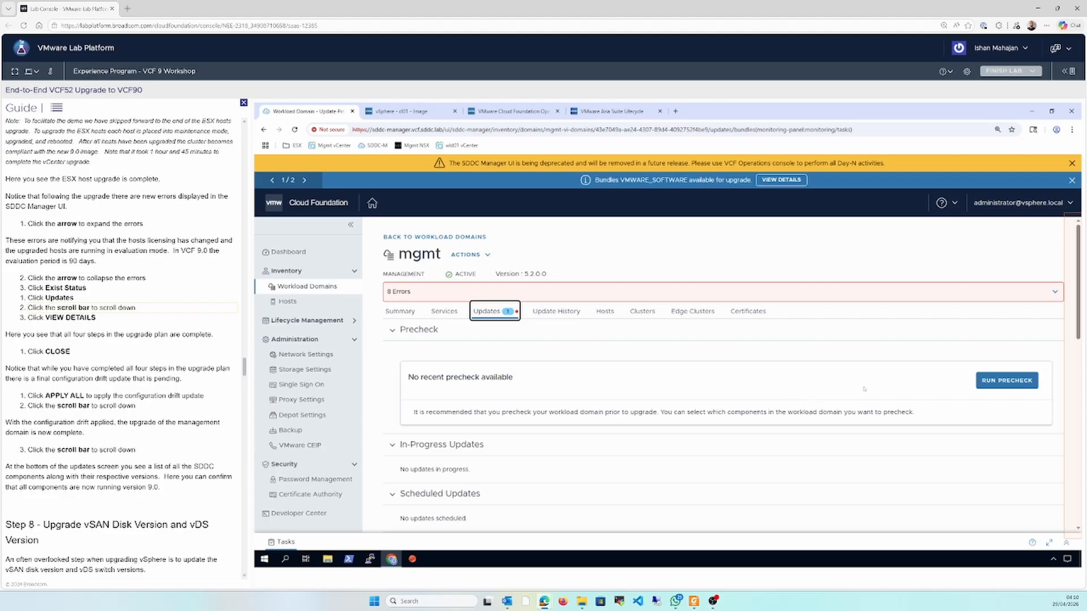
pyautogui.click(1080, 389)
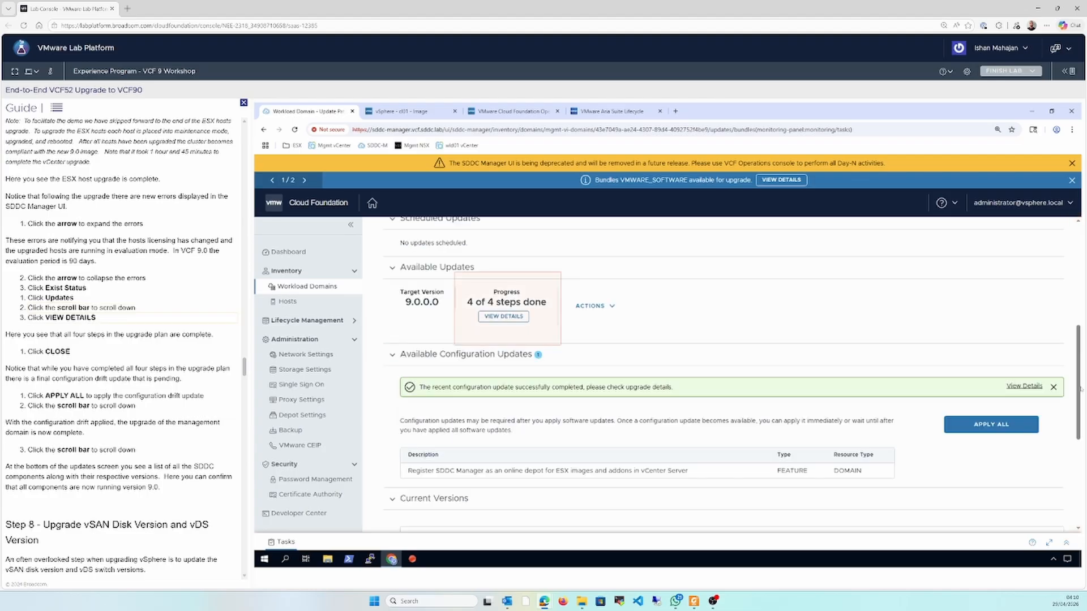
pyautogui.click(516, 316)
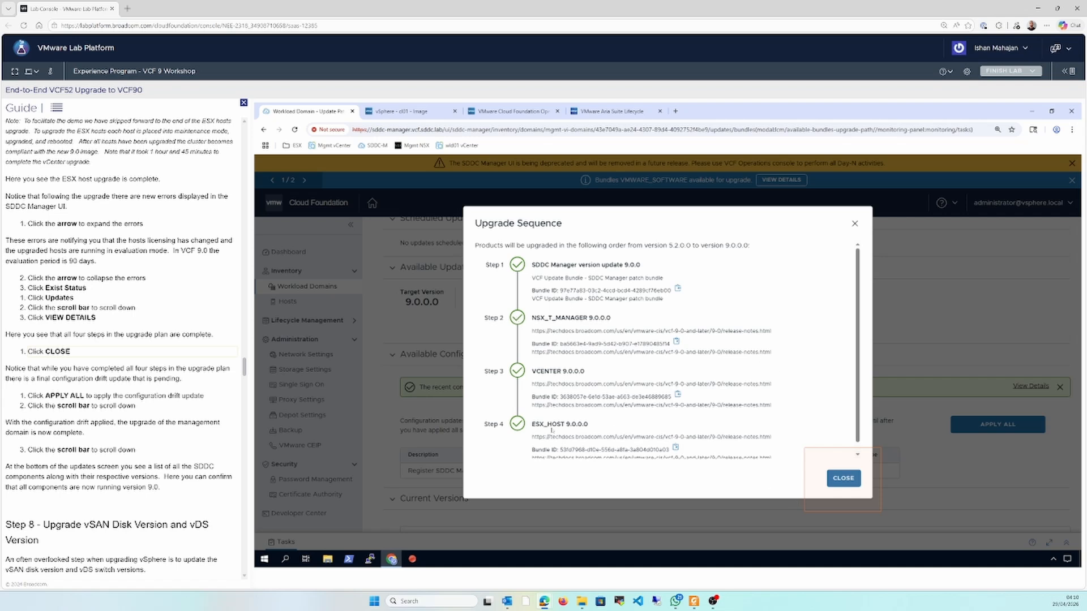
pyautogui.click(694, 601)
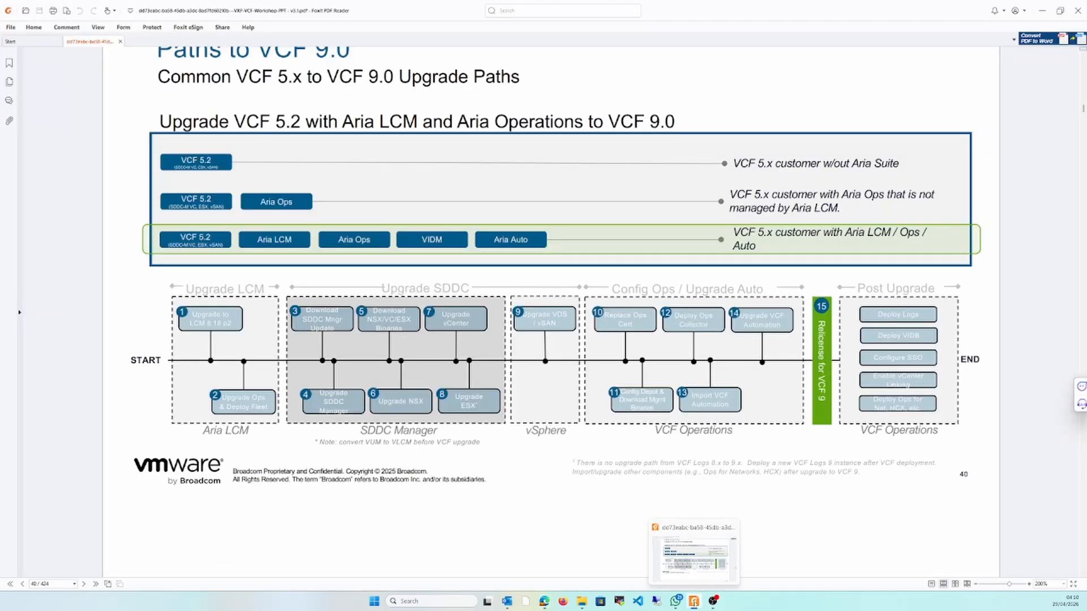
pyautogui.click(694, 601)
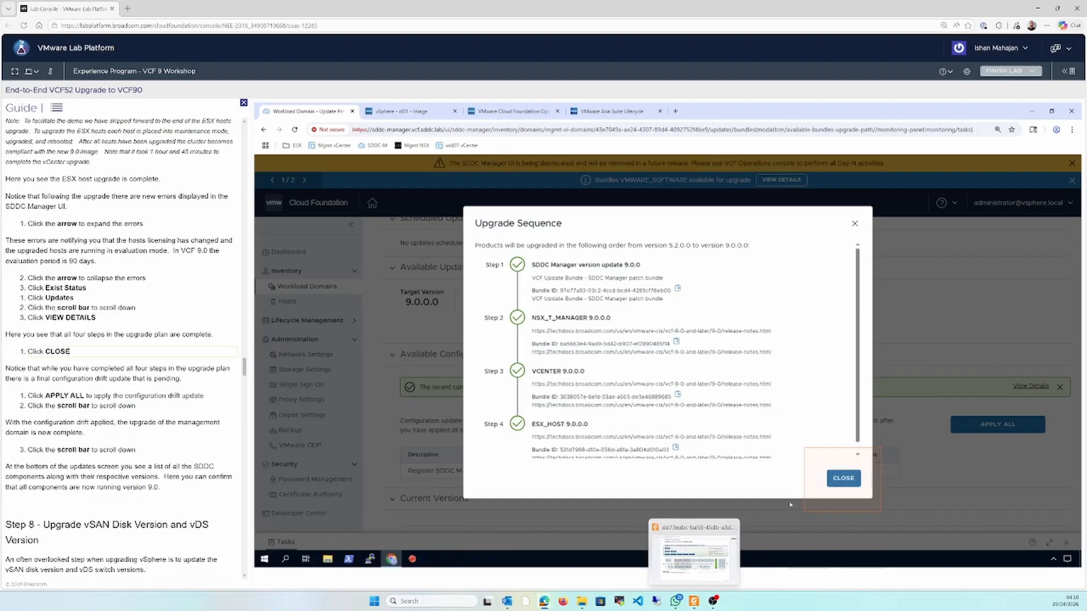
pyautogui.click(845, 480)
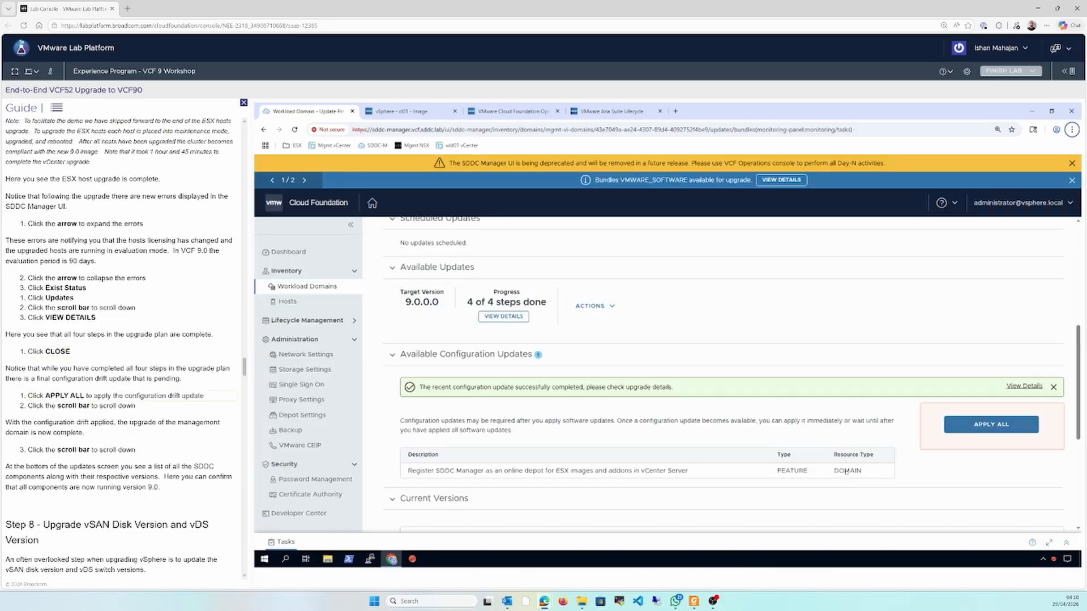
# Apply all available configuration updates to the mgmt domain and review the current component versions
pyautogui.click(960, 430)
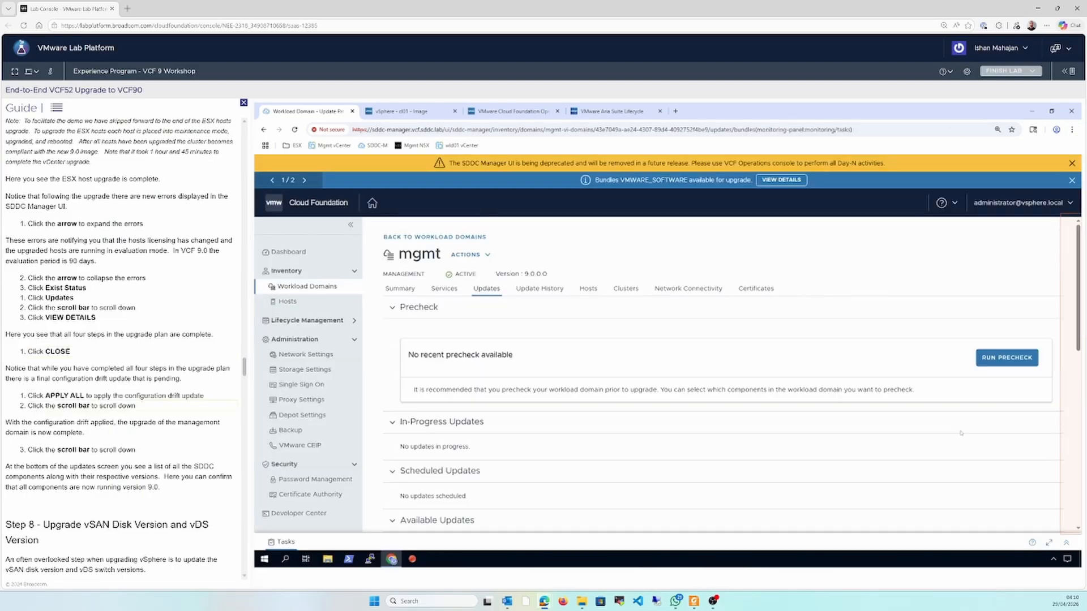
pyautogui.click(1080, 404)
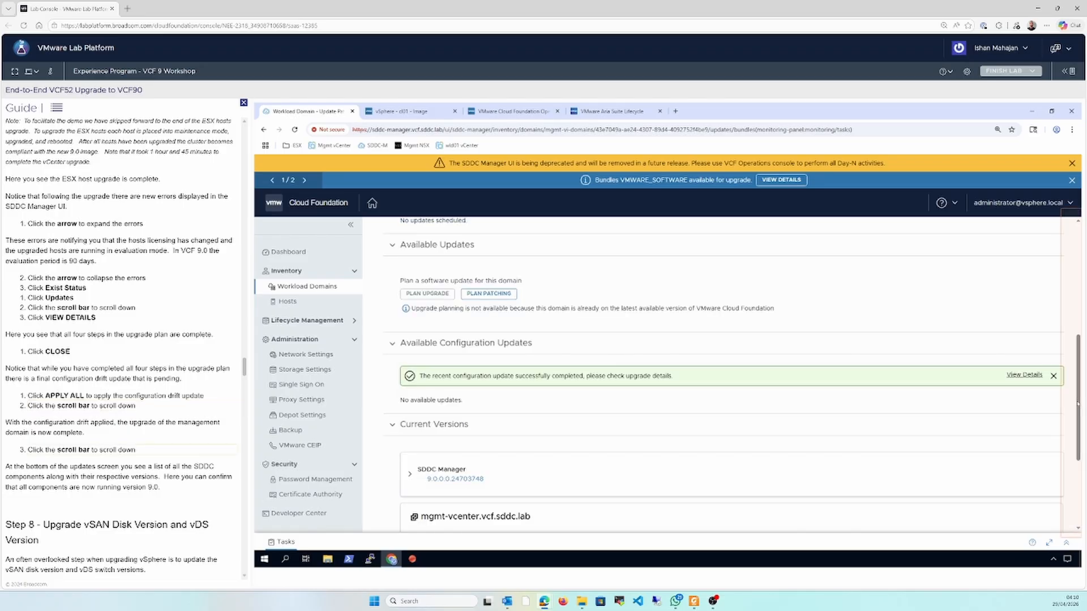
pyautogui.click(1079, 488)
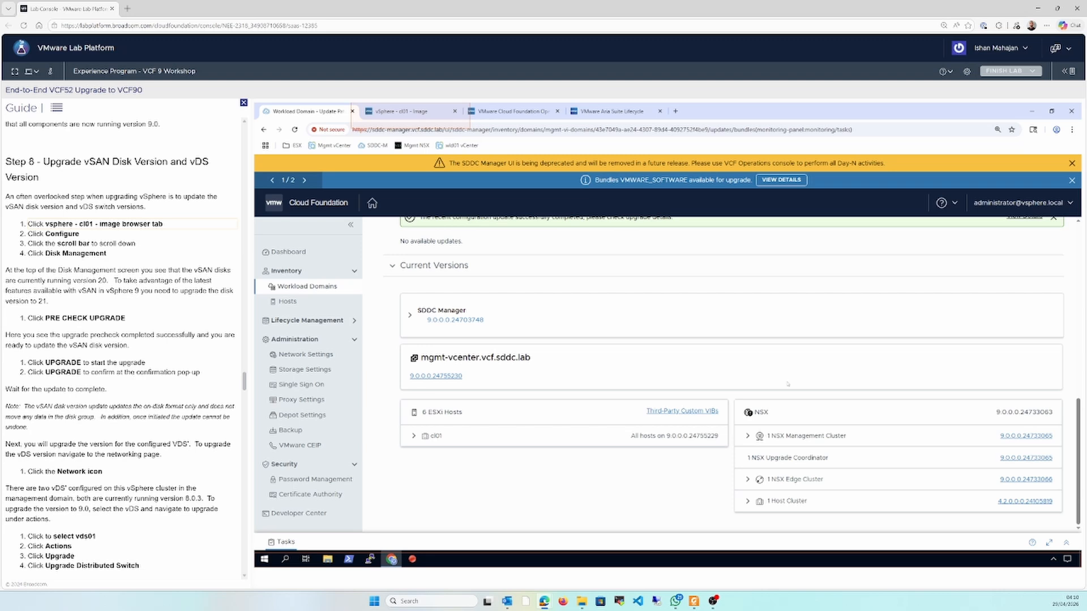
# Run the vSAN disk upgrade precheck for cluster cl01 from Disk Management in the vSphere Client
pyautogui.click(415, 112)
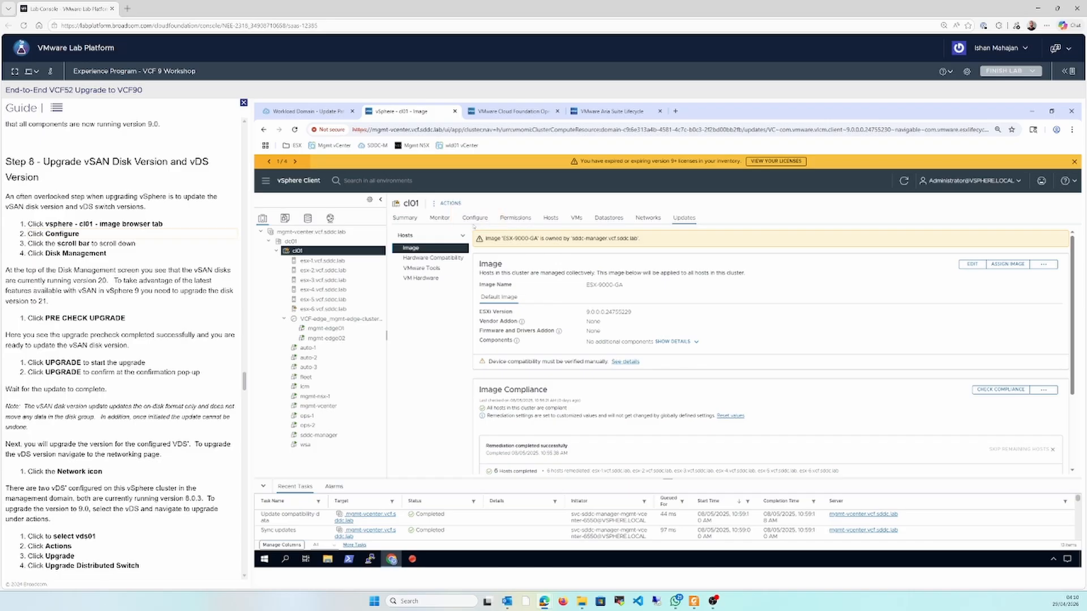
pyautogui.click(475, 218)
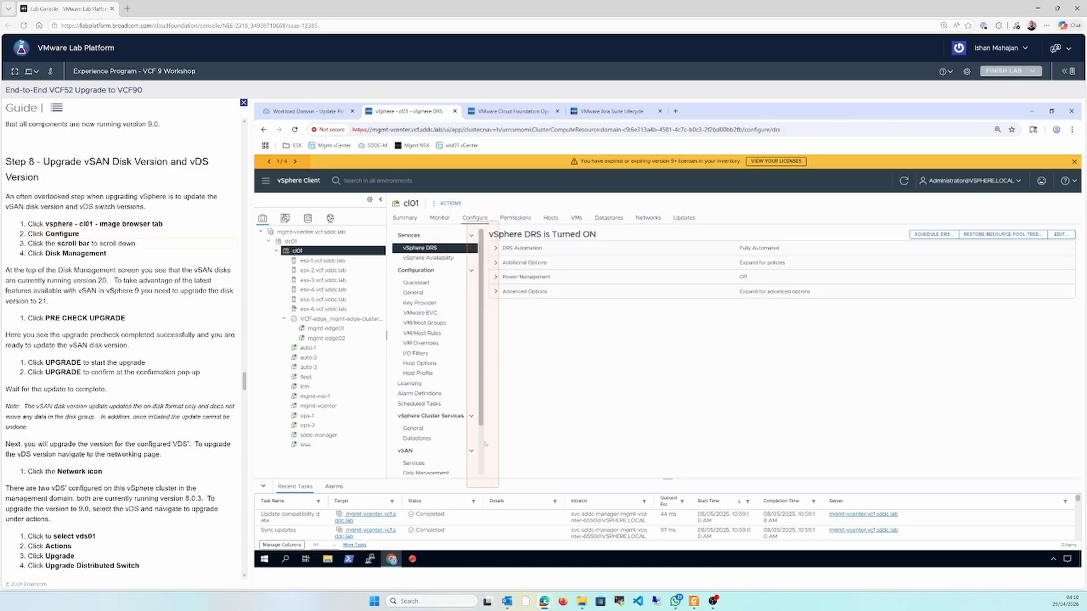
pyautogui.scroll(-2, 484, 450)
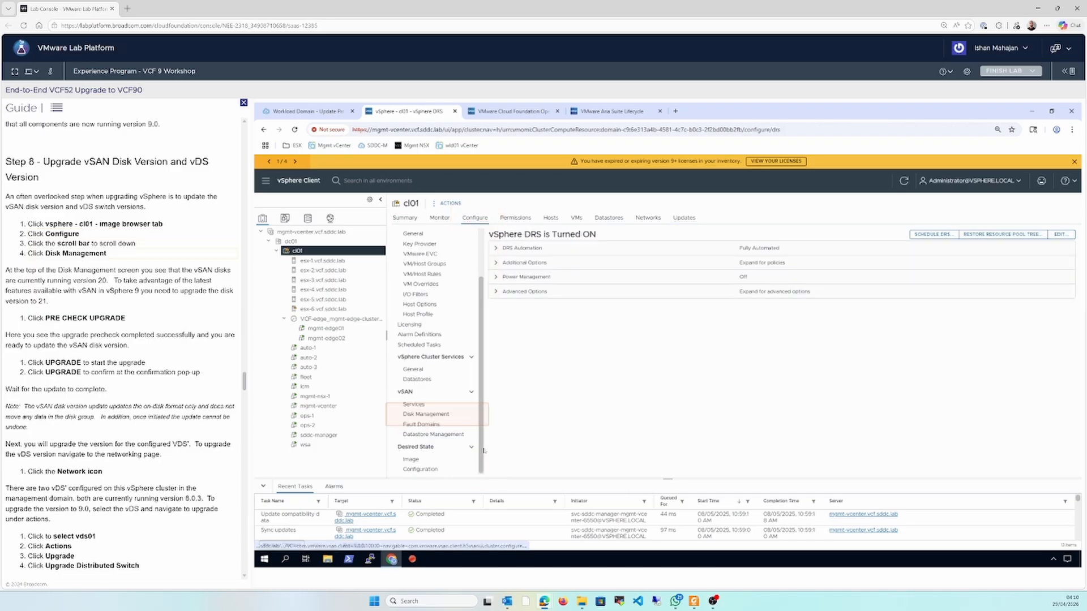
pyautogui.click(427, 415)
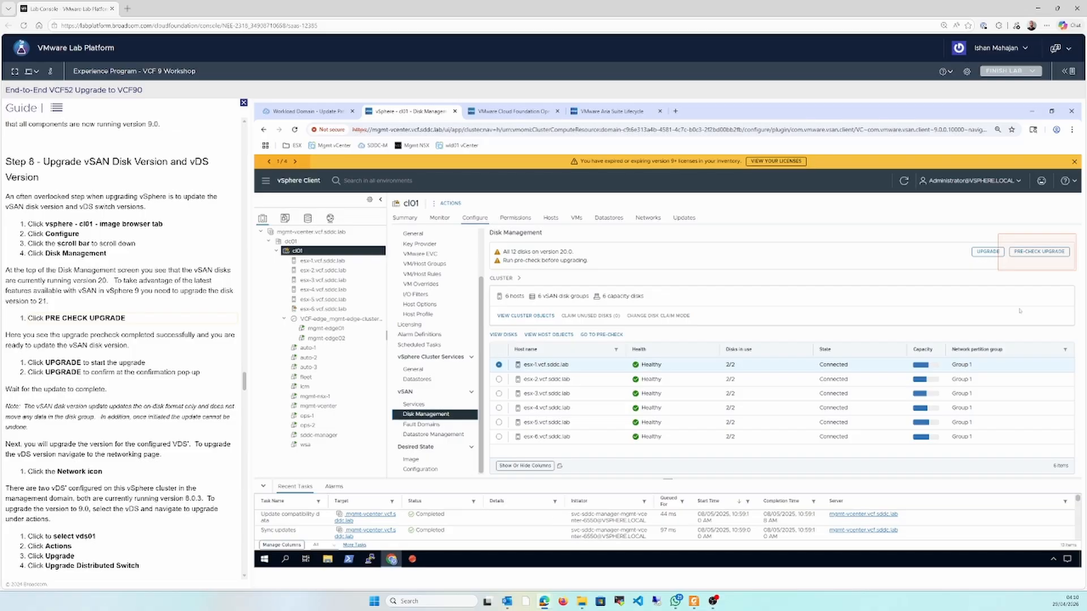
pyautogui.click(1026, 254)
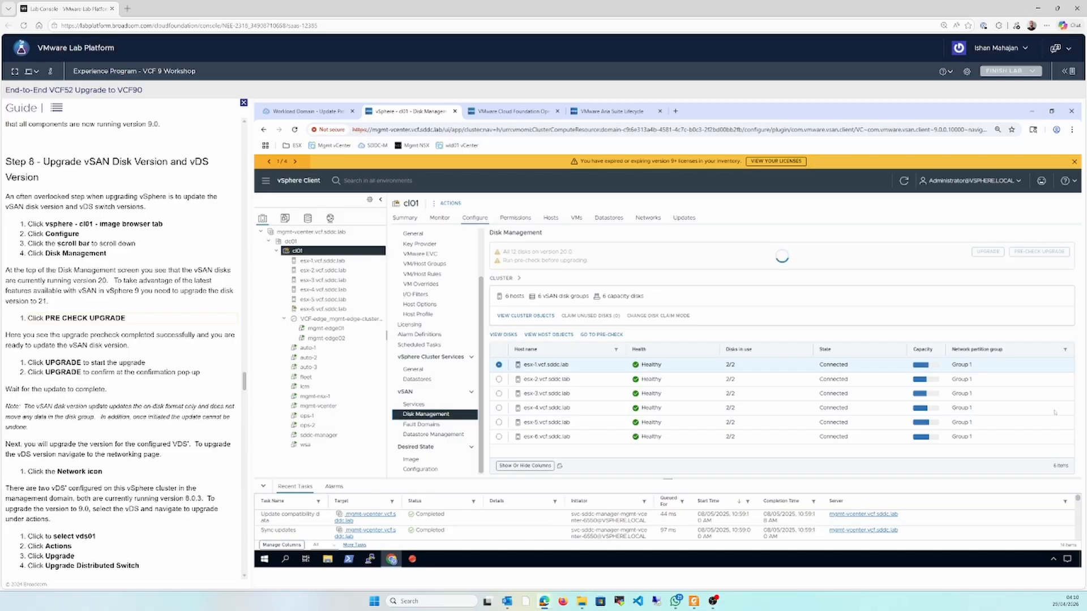
# Upgrade the vSAN disk version on cluster cl01, confirm the operation, and consult the upgrade path diagram in the PDF
pyautogui.click(997, 253)
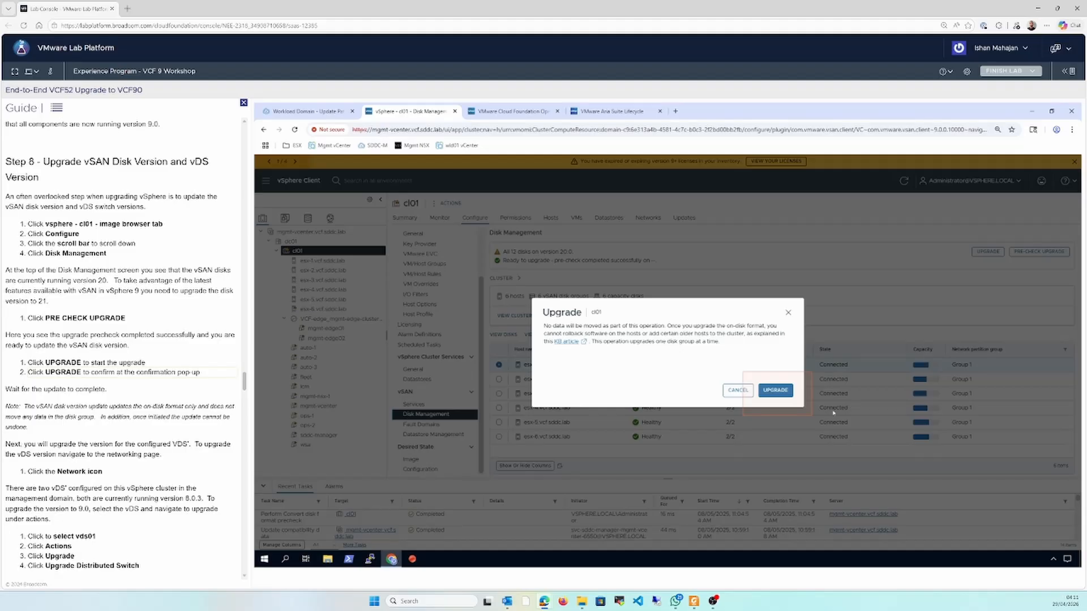
pyautogui.click(791, 391)
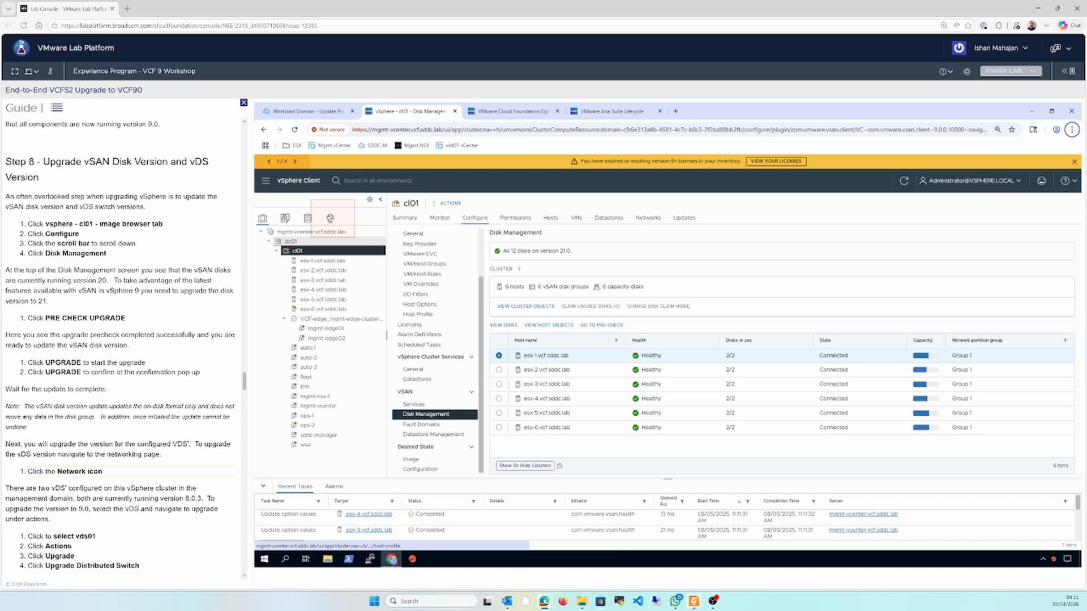
pyautogui.hotkey('alt', 'Tab')
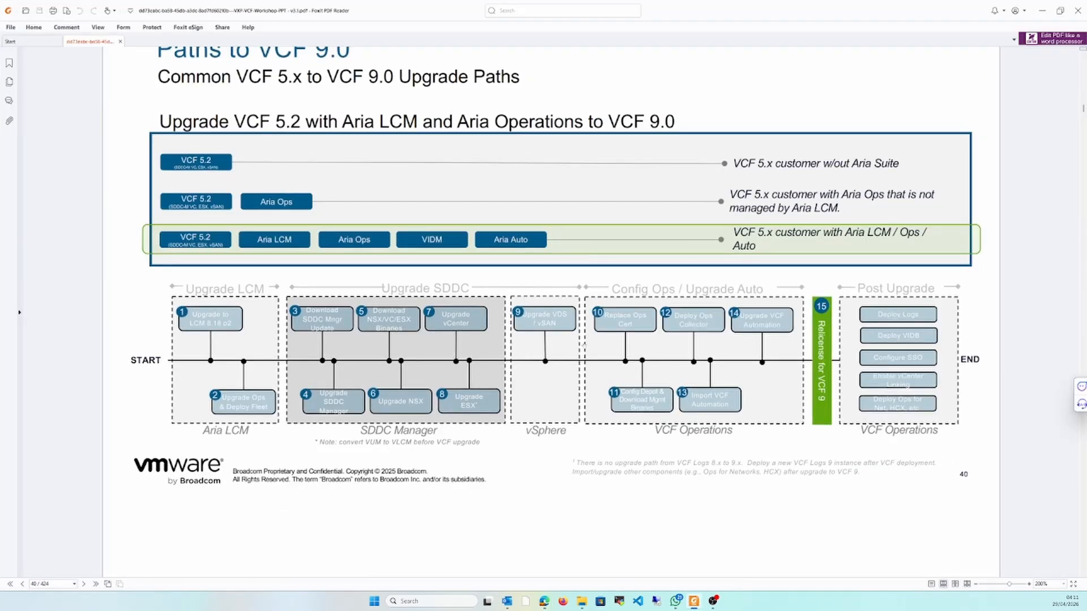
pyautogui.click(693, 601)
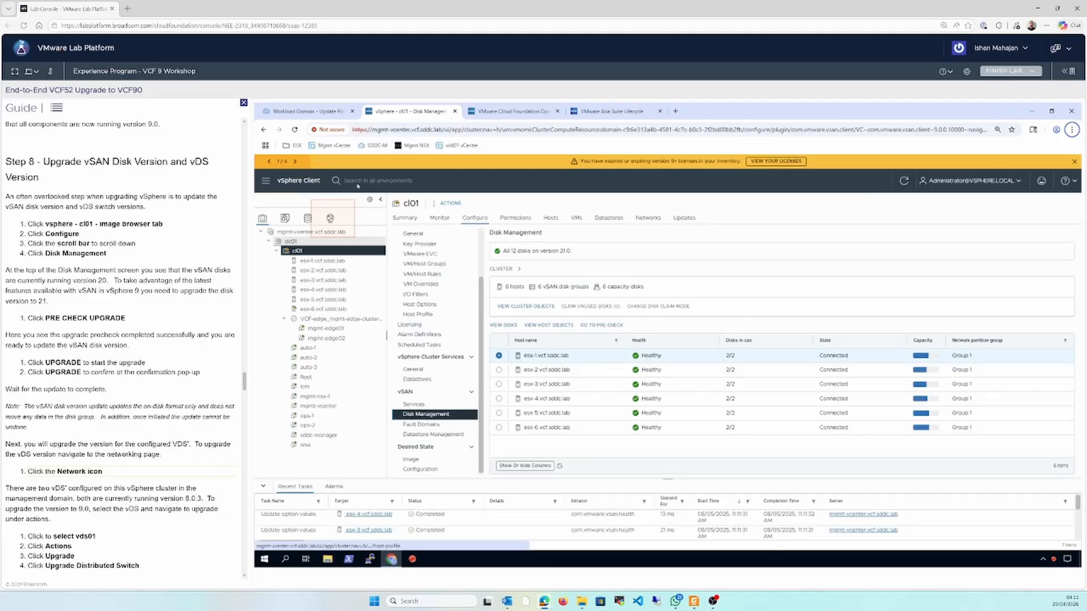
# Upgrade distributed switch vds01 under Management Networks to version 9.0.0, verifying host compatibility
pyautogui.click(330, 218)
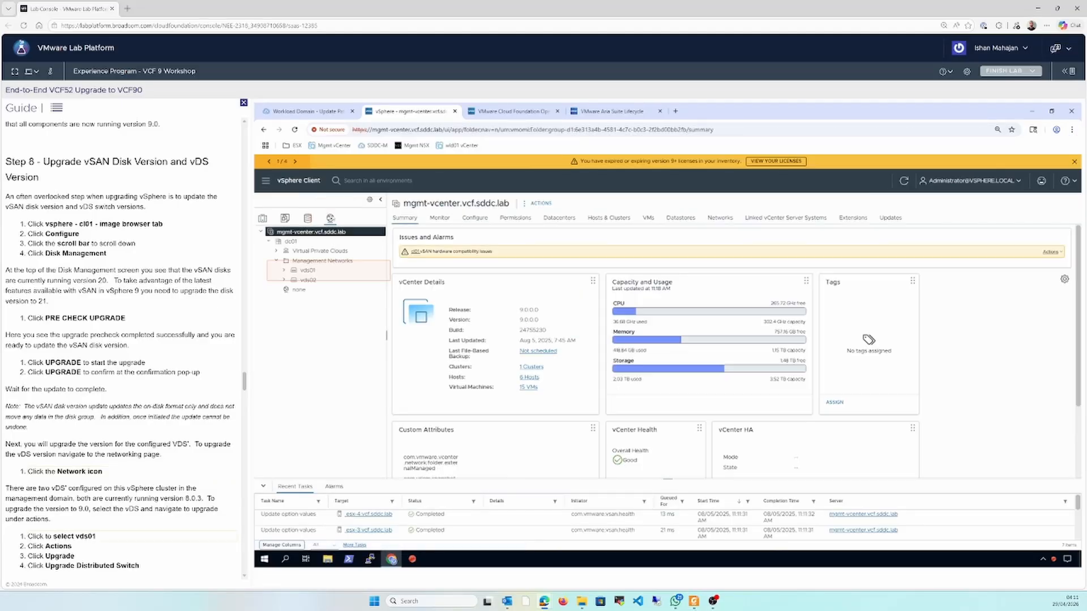
pyautogui.click(308, 271)
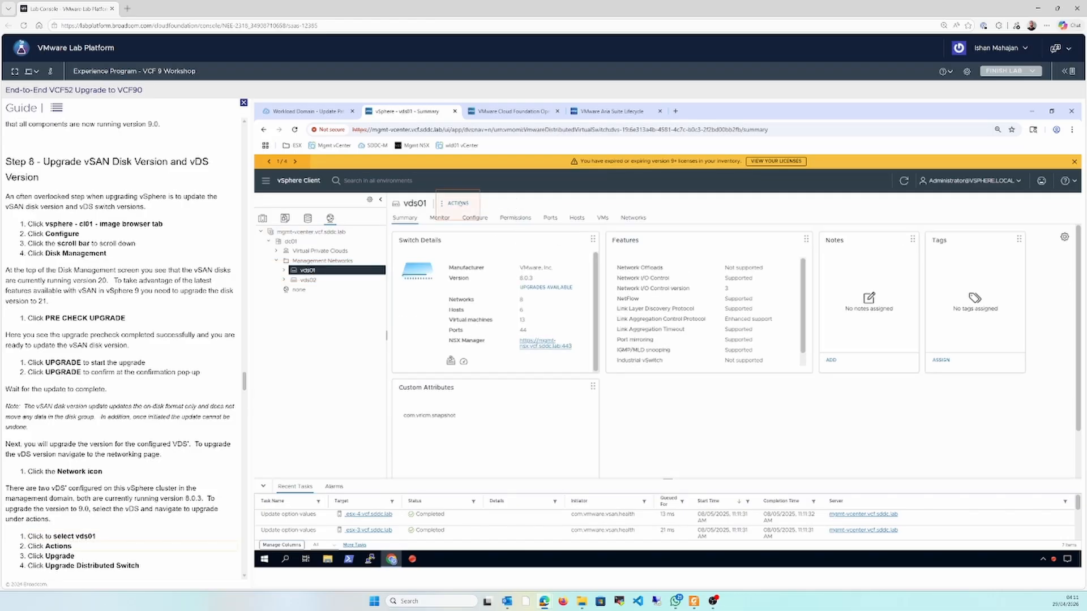
pyautogui.click(458, 204)
pyautogui.click(472, 266)
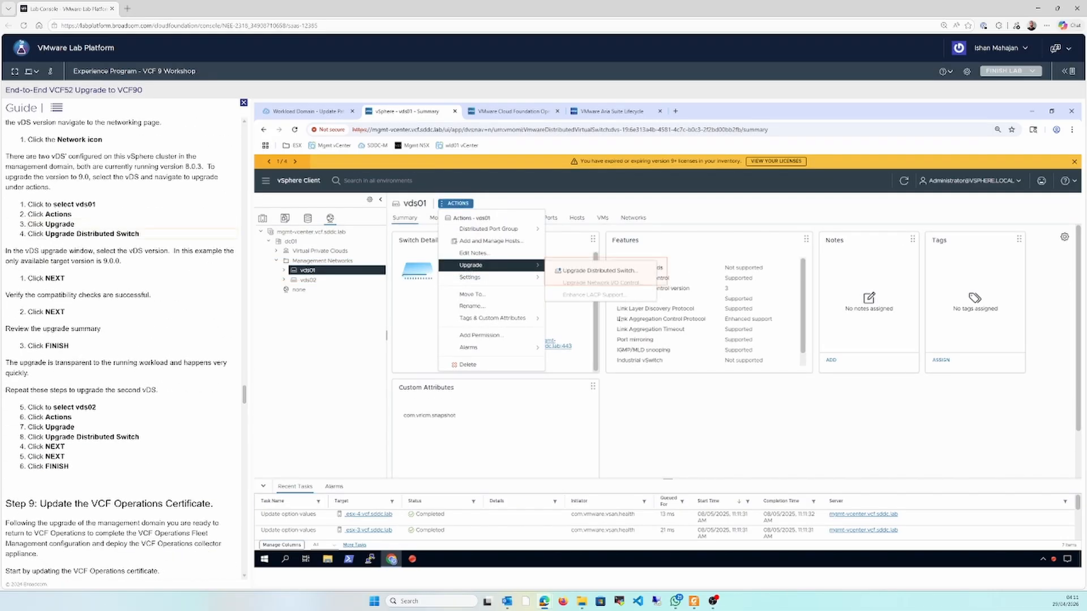
pyautogui.click(604, 272)
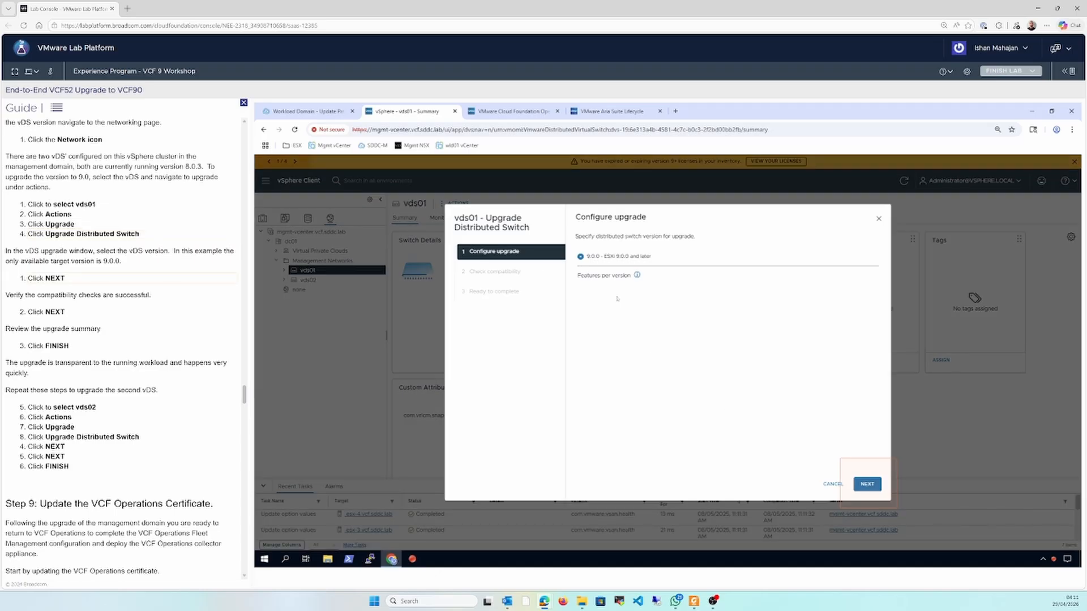
pyautogui.click(873, 490)
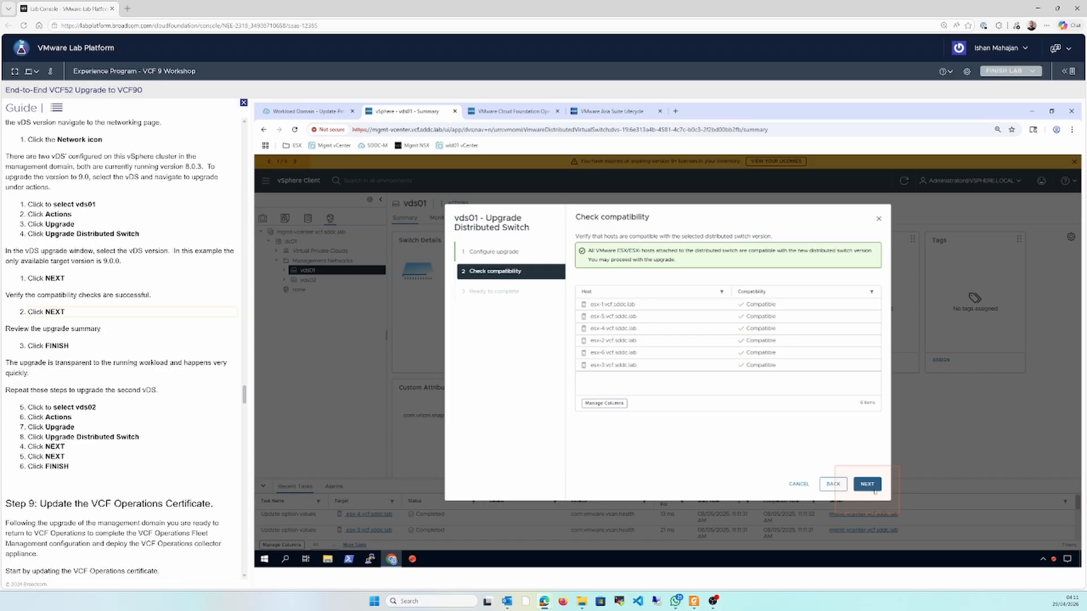
pyautogui.click(874, 490)
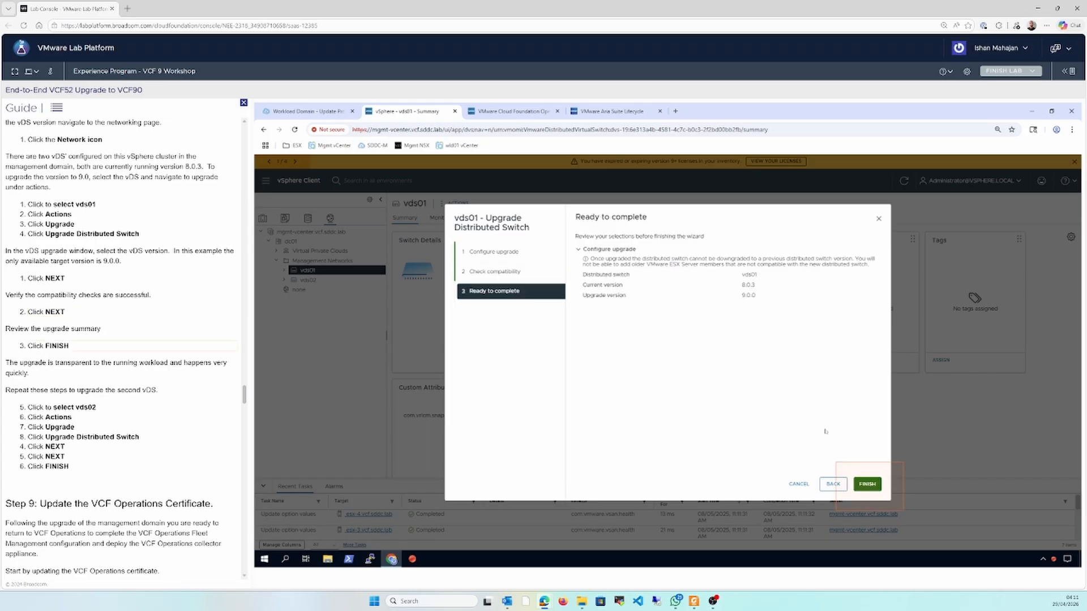
pyautogui.click(866, 484)
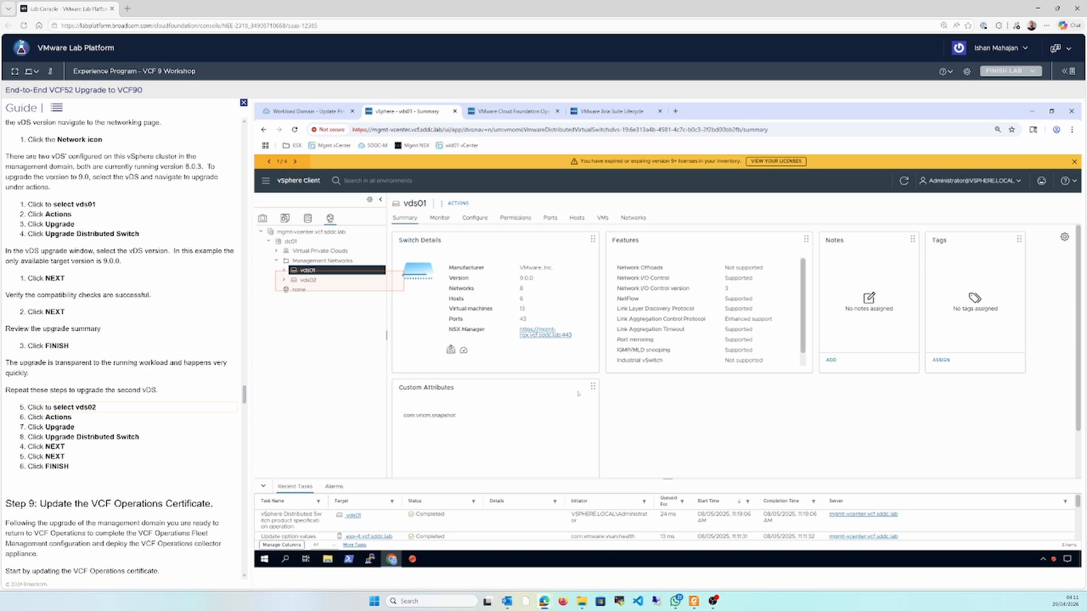
# Upgrade distributed switch vds02 to version 9.0.0 and switch to the upgrade path diagram in Foxit PDF Reader
pyautogui.click(333, 281)
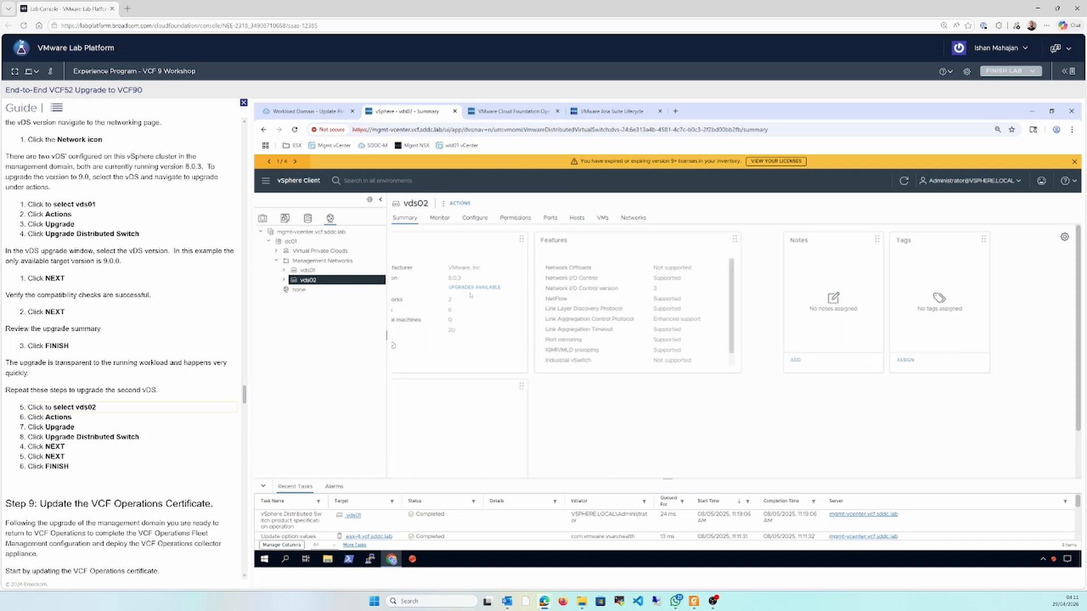
pyautogui.click(457, 204)
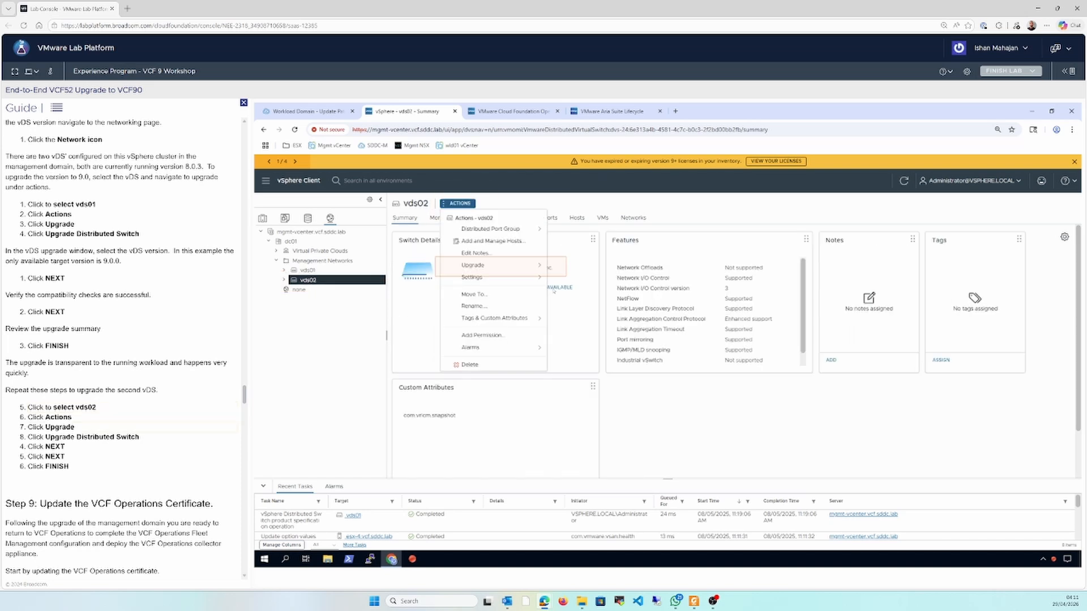
pyautogui.click(502, 270)
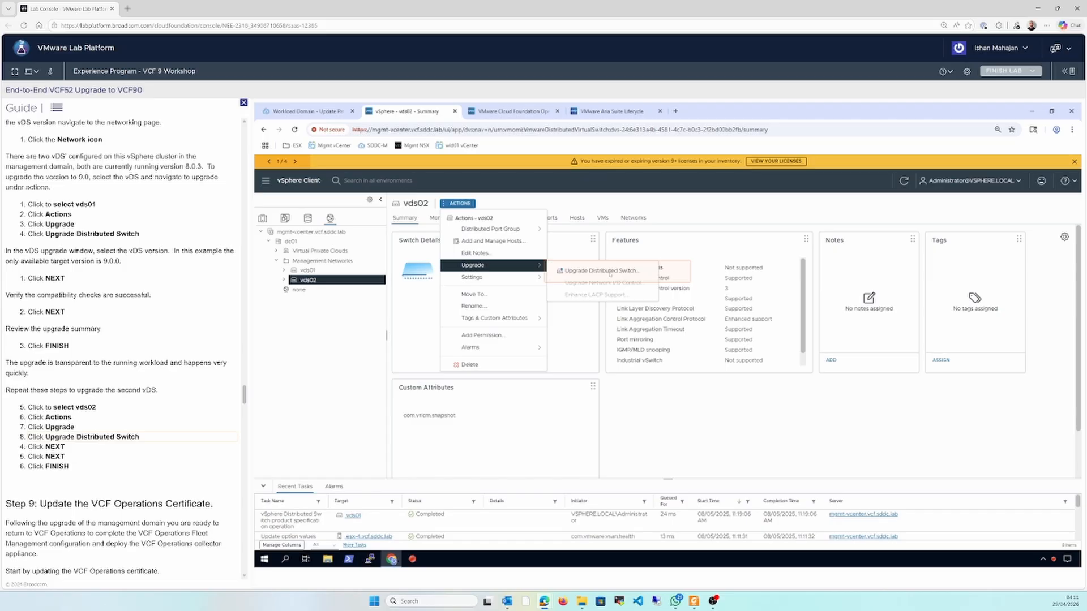
pyautogui.click(610, 273)
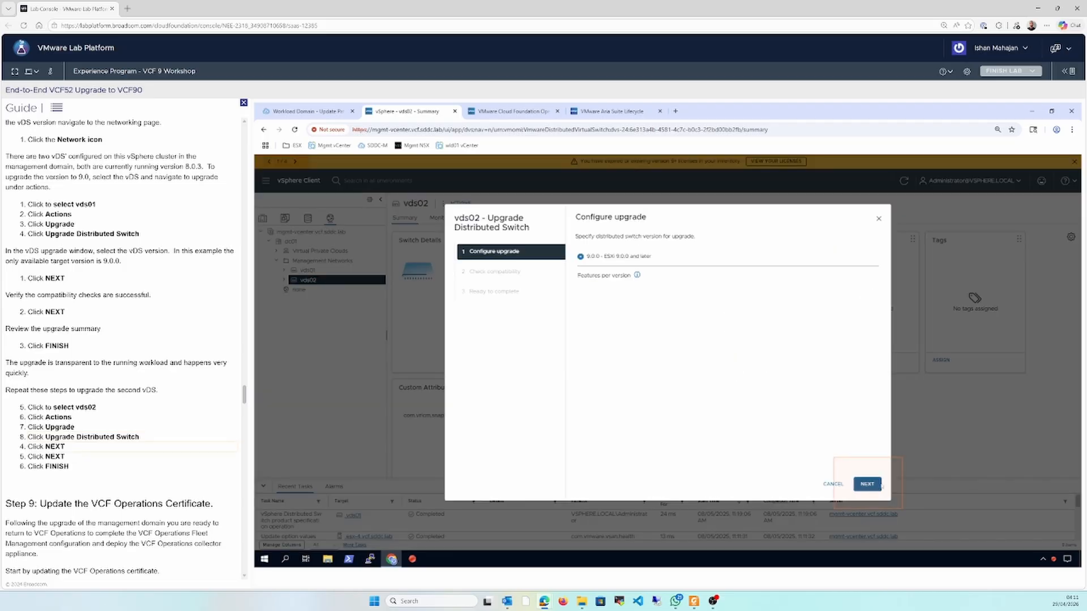
pyautogui.click(879, 485)
pyautogui.click(879, 485)
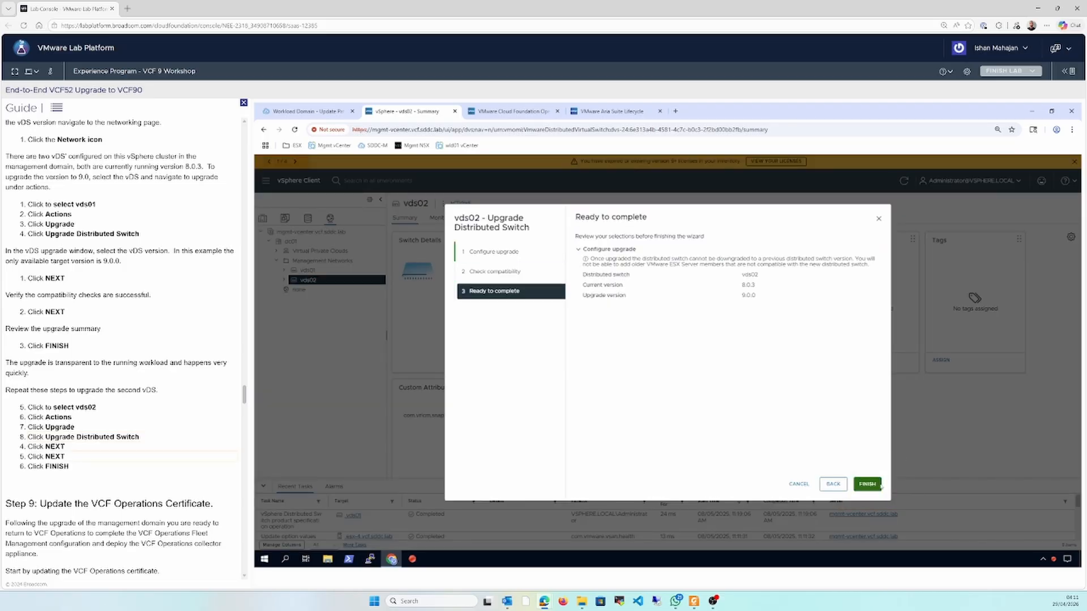
pyautogui.click(868, 485)
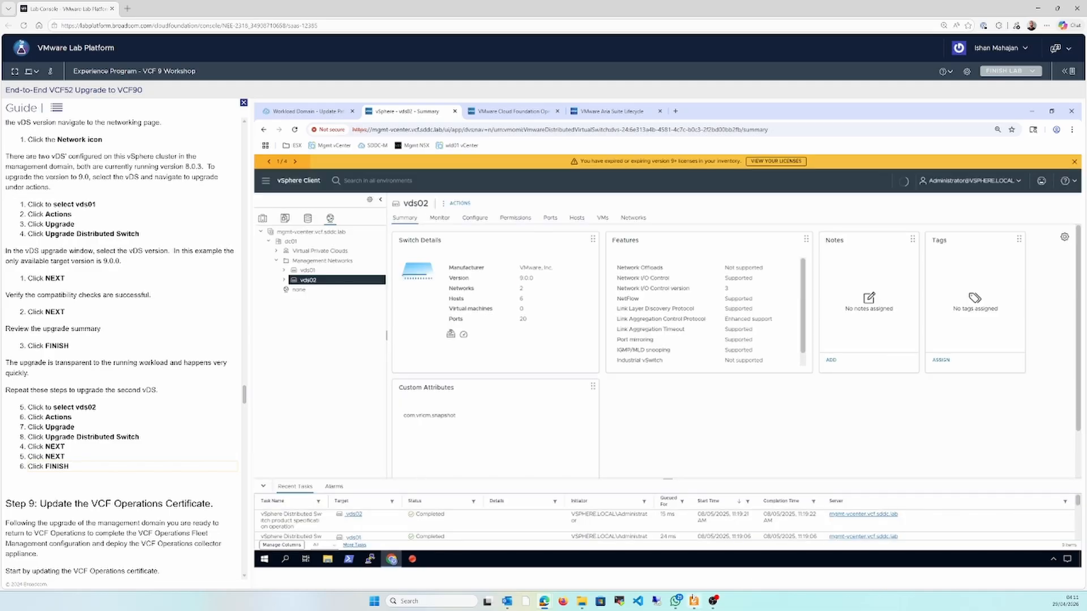
pyautogui.click(694, 600)
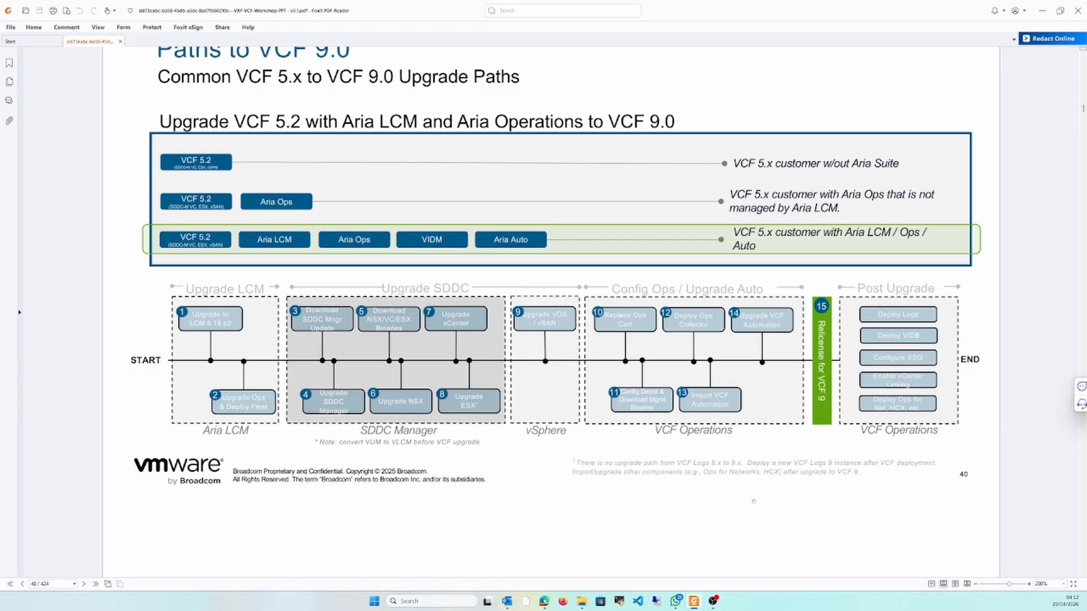
# Return to the lab platform and open the Fleet Management certificates page for VCF Management in VCF Operations
pyautogui.click(694, 601)
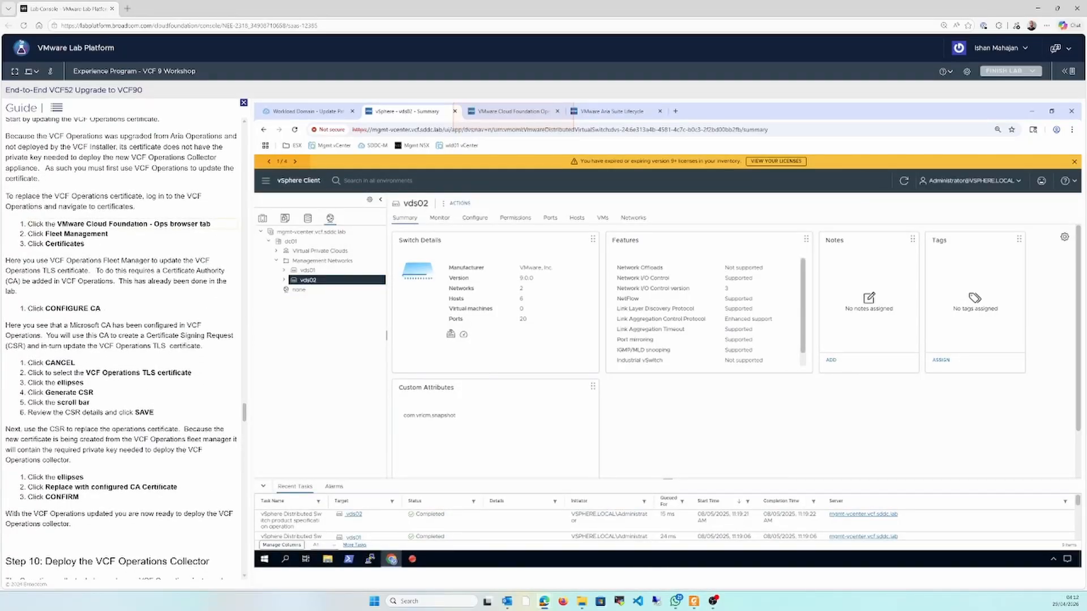
pyautogui.click(500, 113)
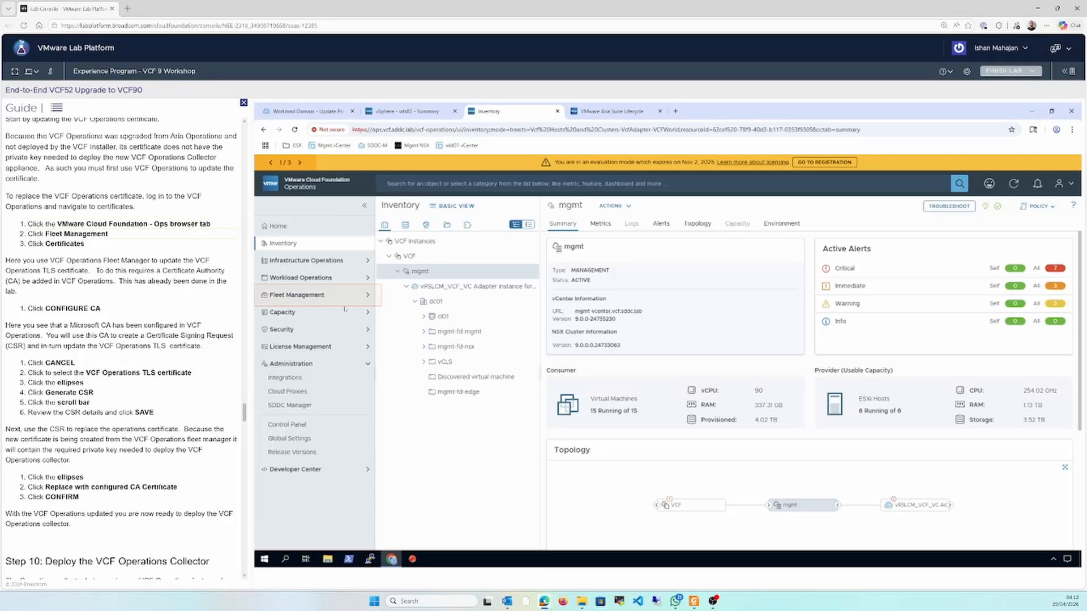
pyautogui.click(323, 298)
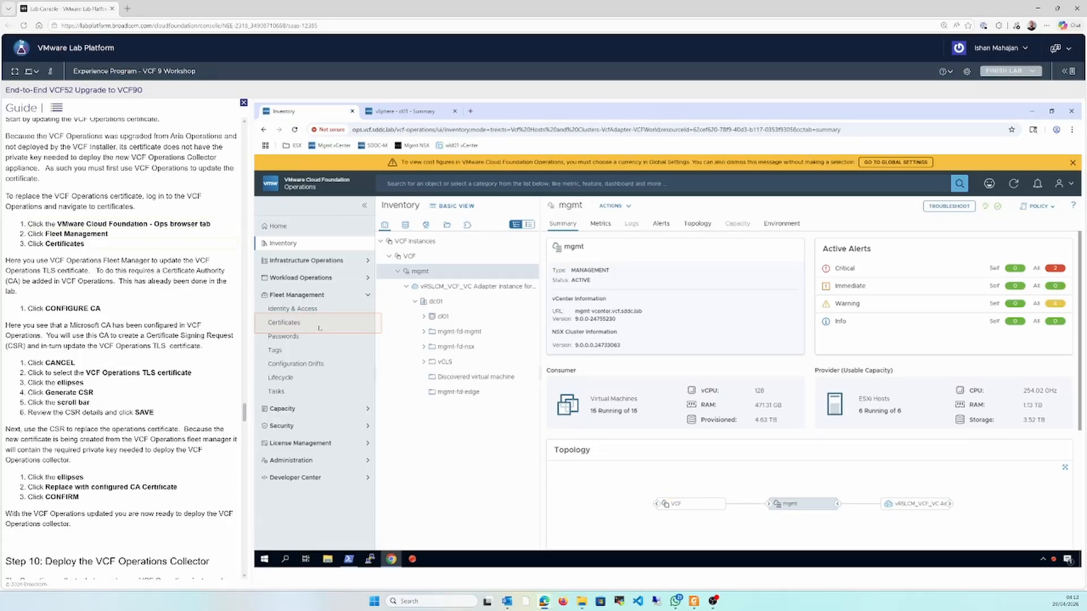
pyautogui.click(314, 324)
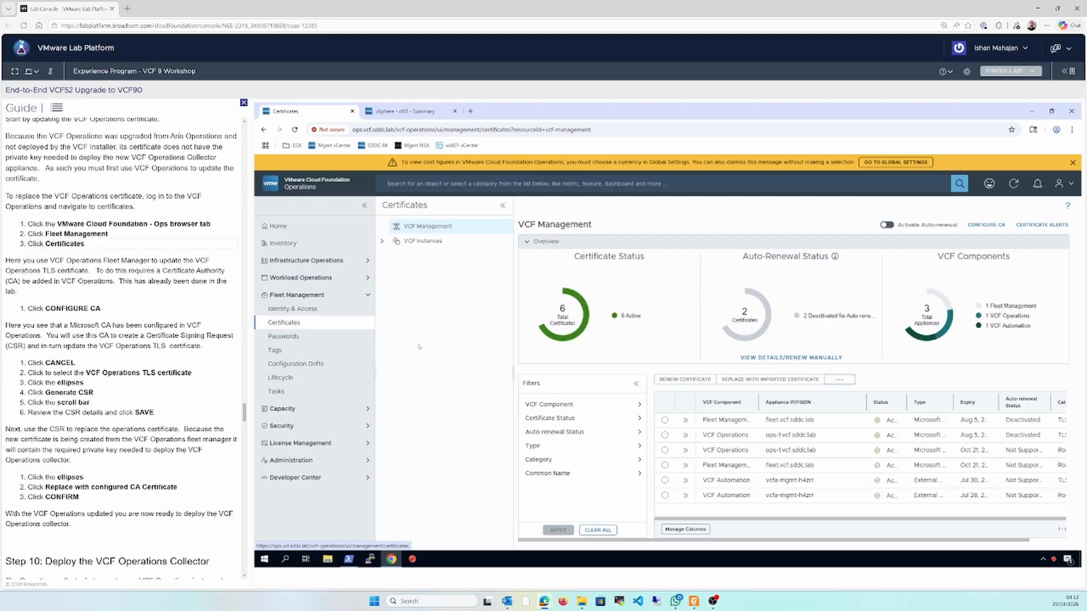
# Consult the upgrade path diagram in the PDF, and review the Microsoft certificate authority configuration for VCF Management without changing it
pyautogui.click(694, 601)
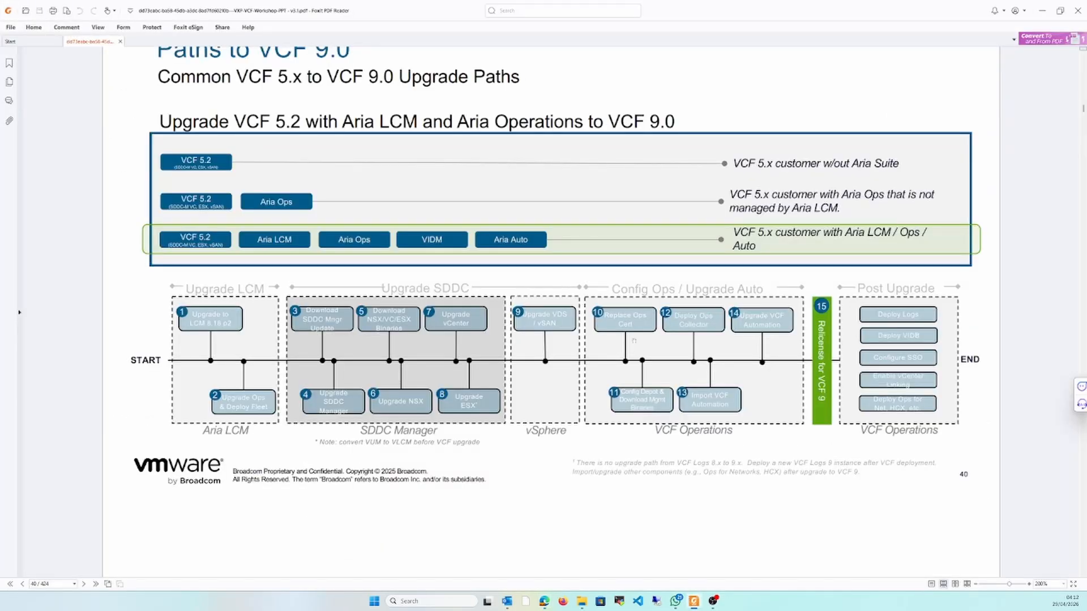
pyautogui.click(694, 602)
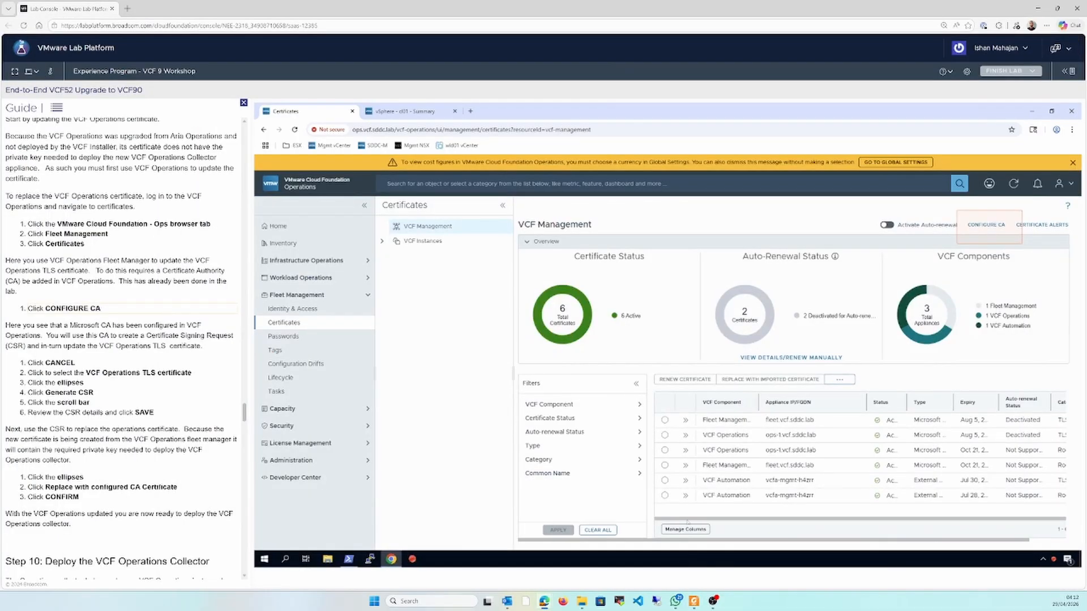
pyautogui.click(986, 225)
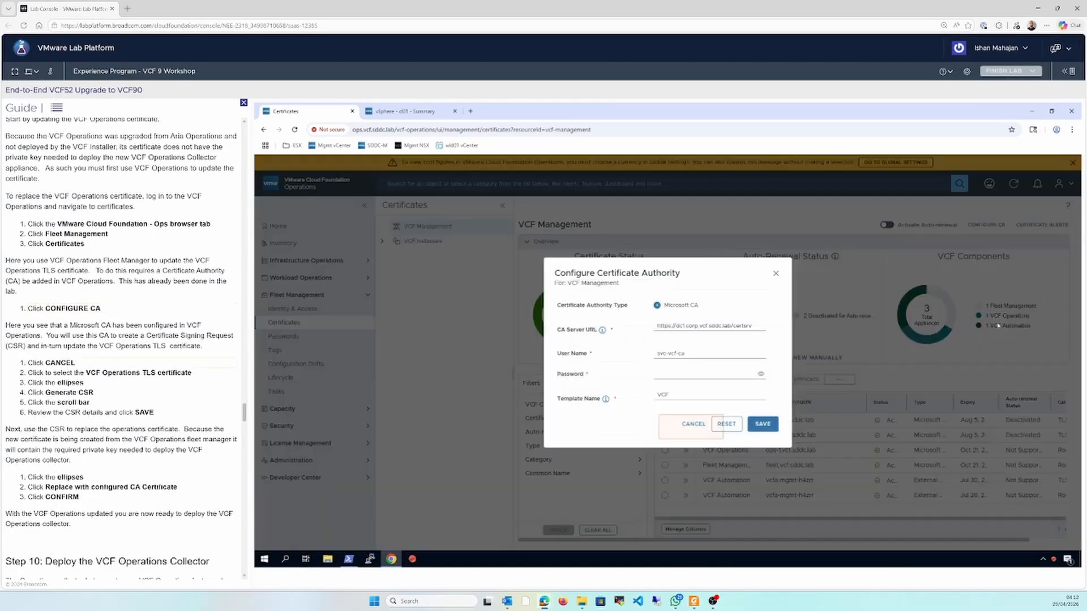
pyautogui.click(693, 425)
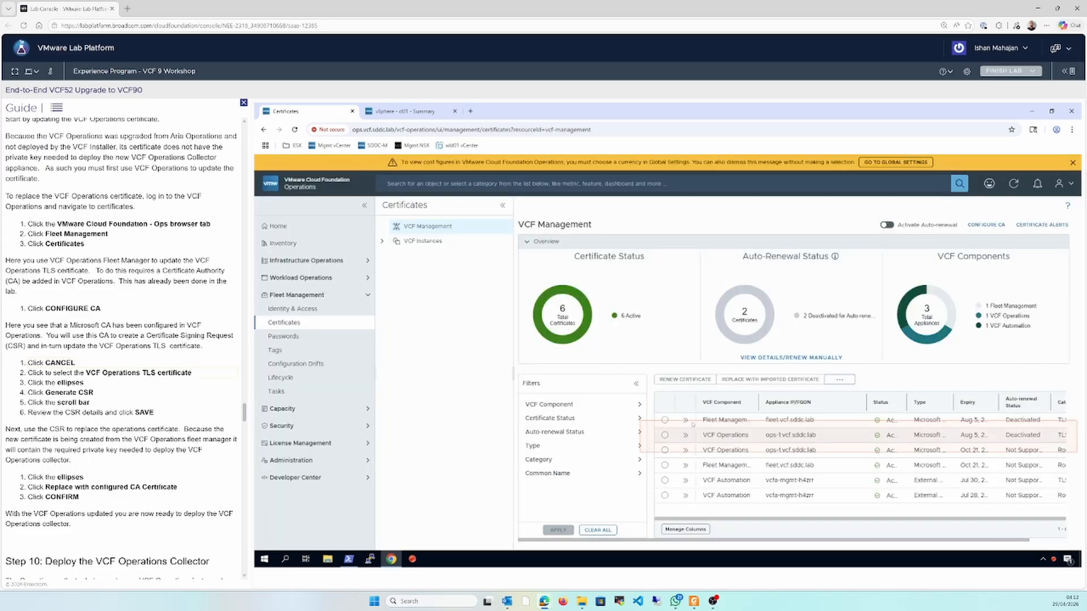
# Generate a CSR for the VCF Operations TLS certificate of ops-1.vcf.sddc.lab, keeping the prefilled details and key size 2048
pyautogui.click(665, 436)
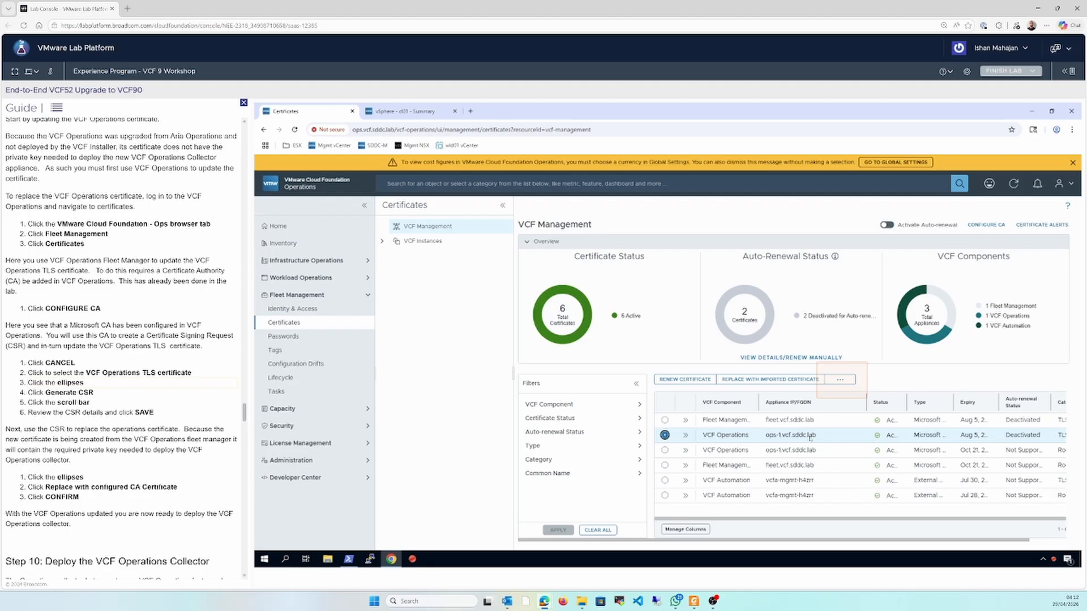
pyautogui.click(840, 380)
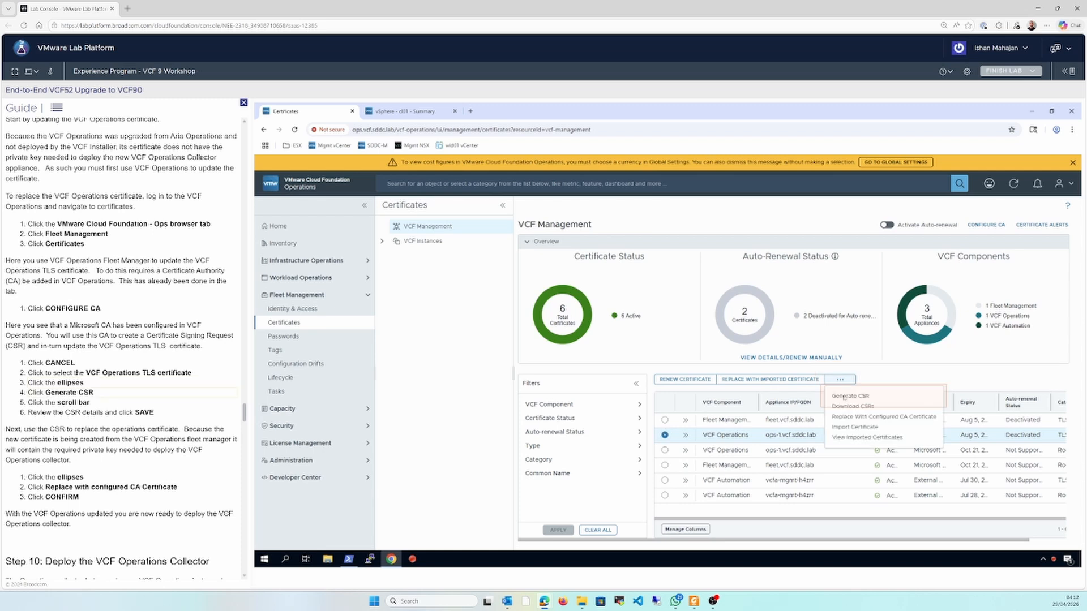
pyautogui.click(844, 396)
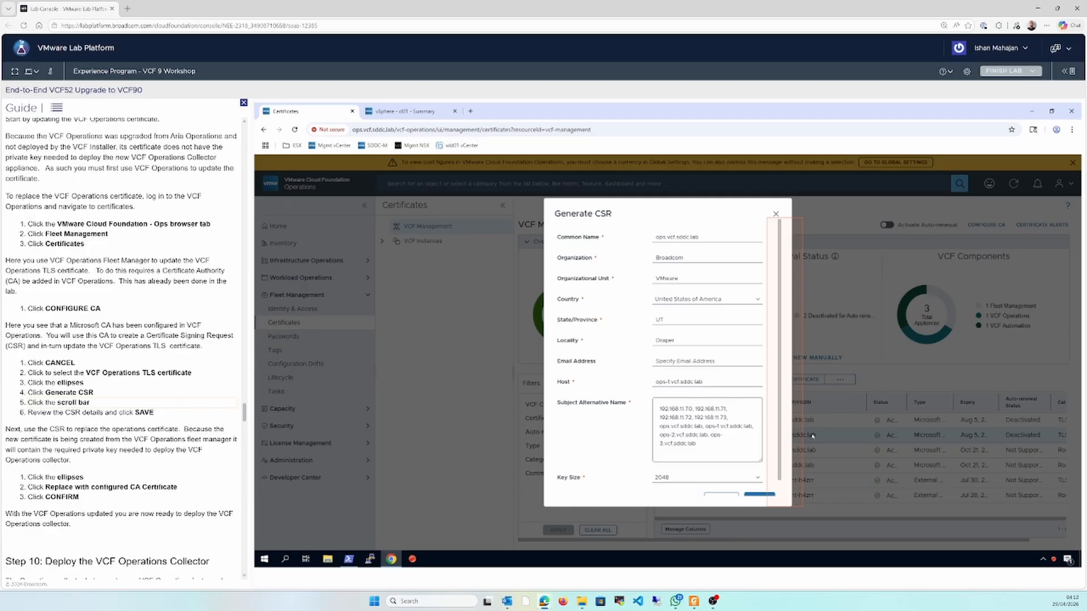
pyautogui.click(779, 485)
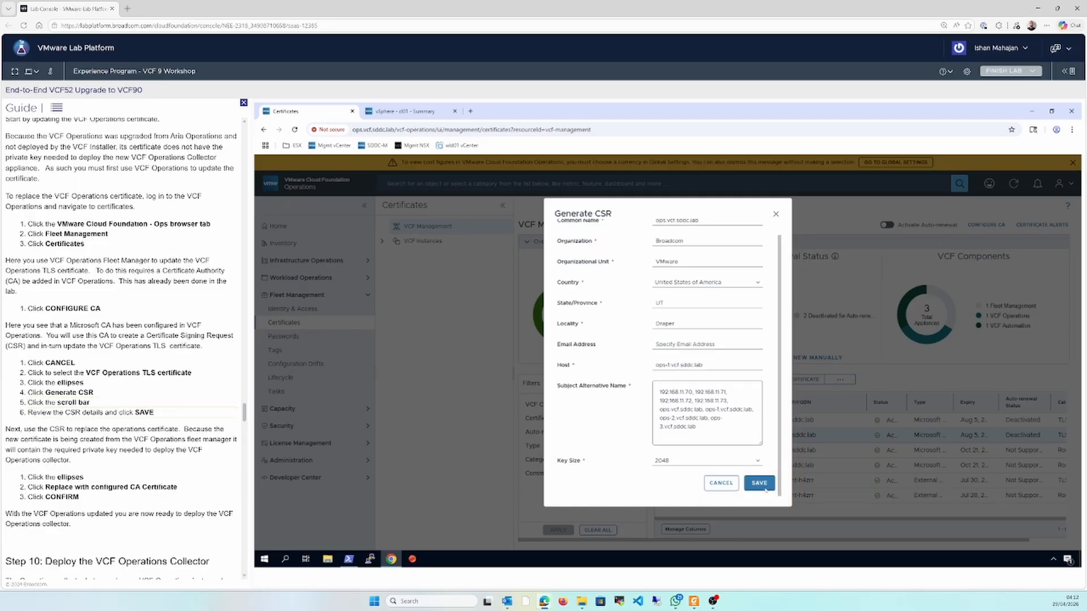
pyautogui.click(767, 489)
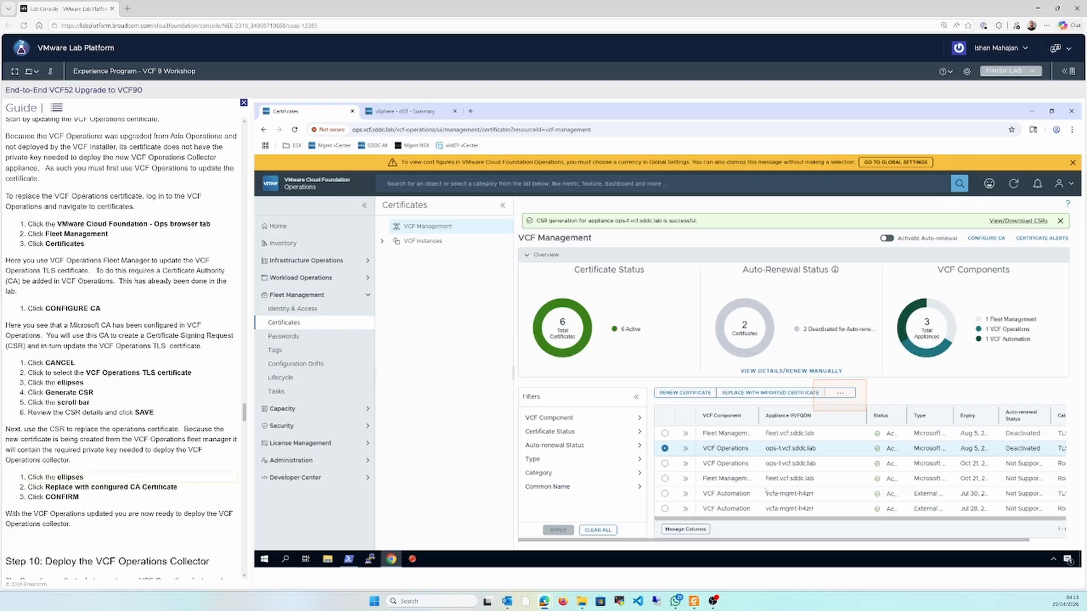
# Replace the VCF Operations TLS certificate with one from the configured Microsoft CA and confirm the replacement
pyautogui.click(840, 393)
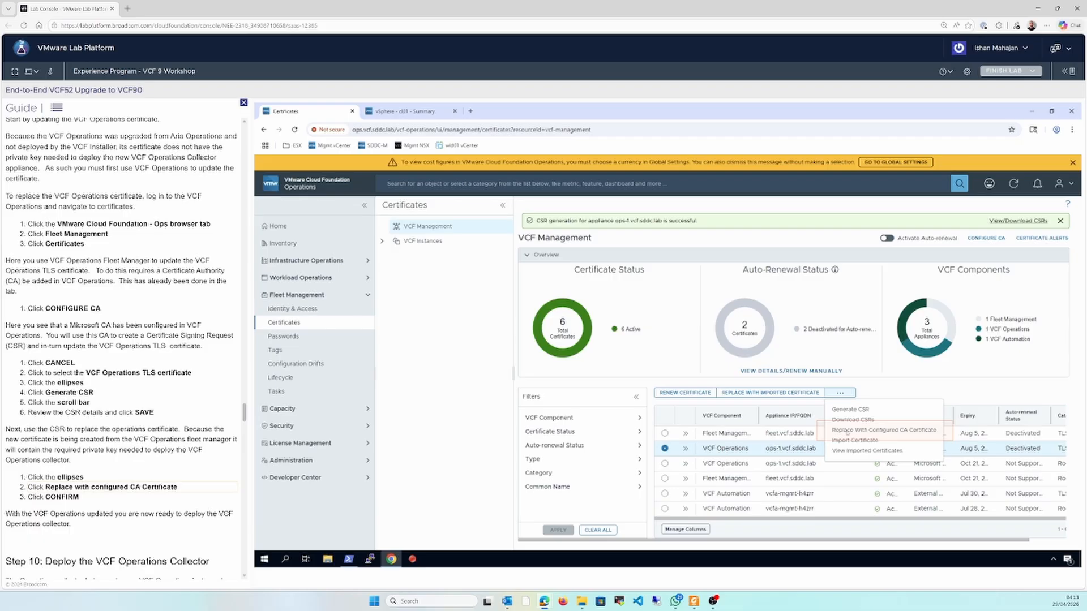
pyautogui.click(847, 431)
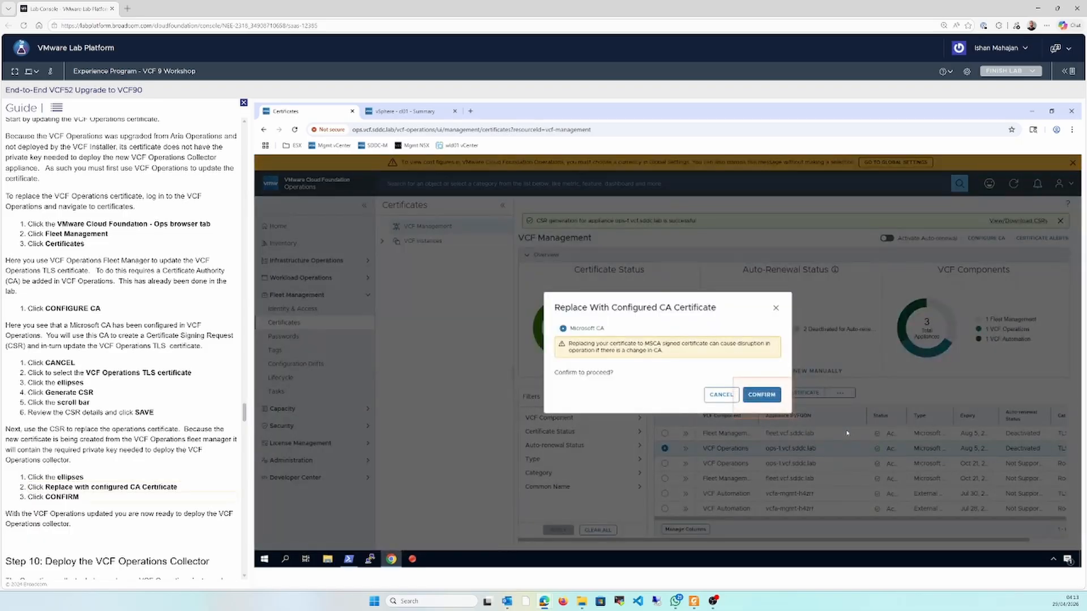
pyautogui.click(762, 395)
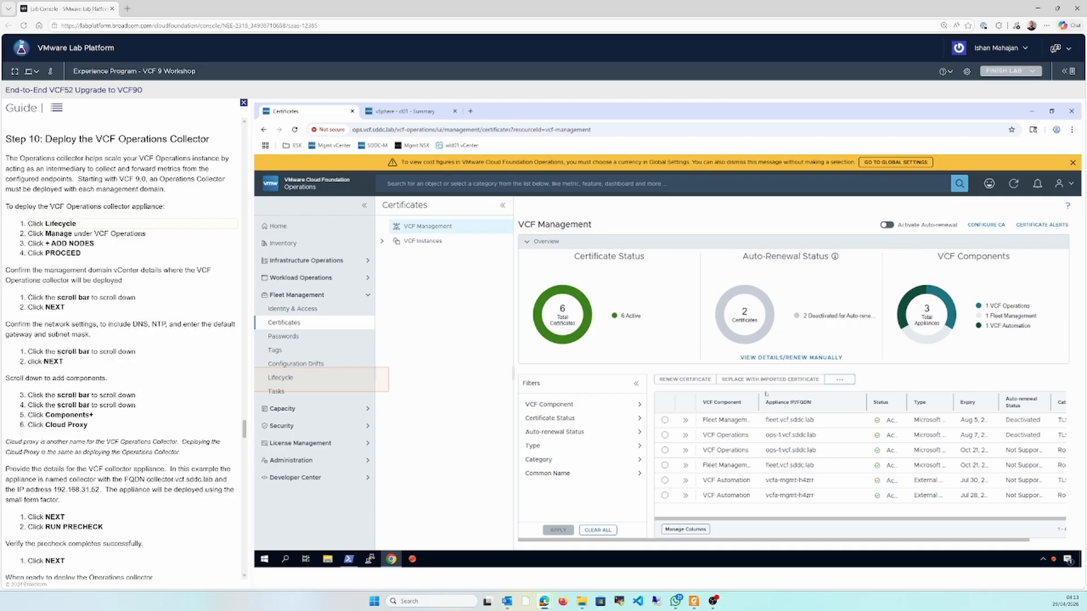
# Consult the upgrade path diagram from VCF Management's Lifecycle overview, and start adding nodes to the VCF Operations component
pyautogui.click(301, 377)
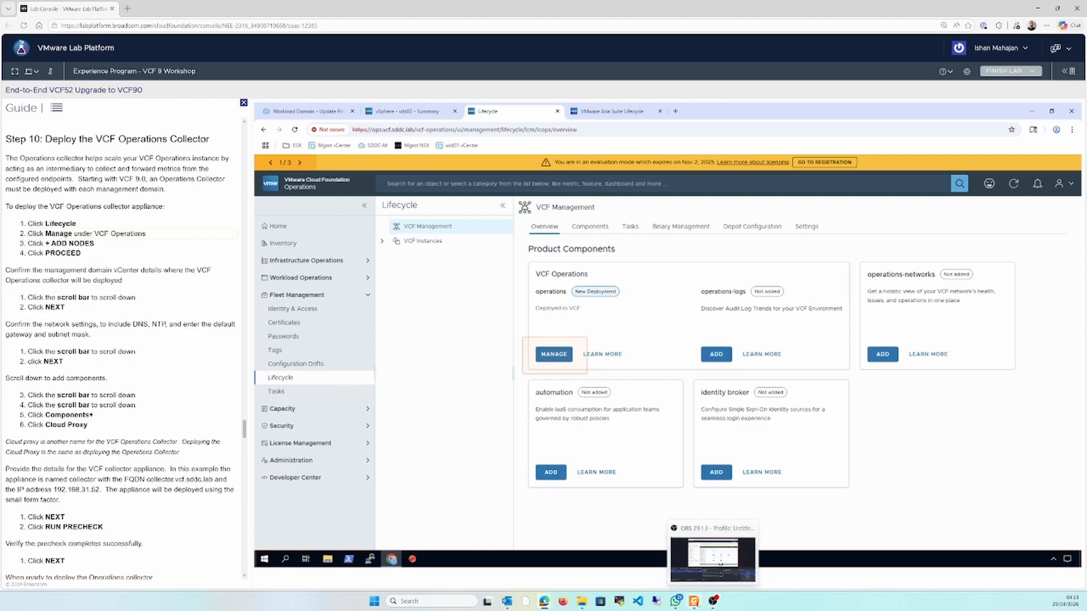
pyautogui.click(695, 602)
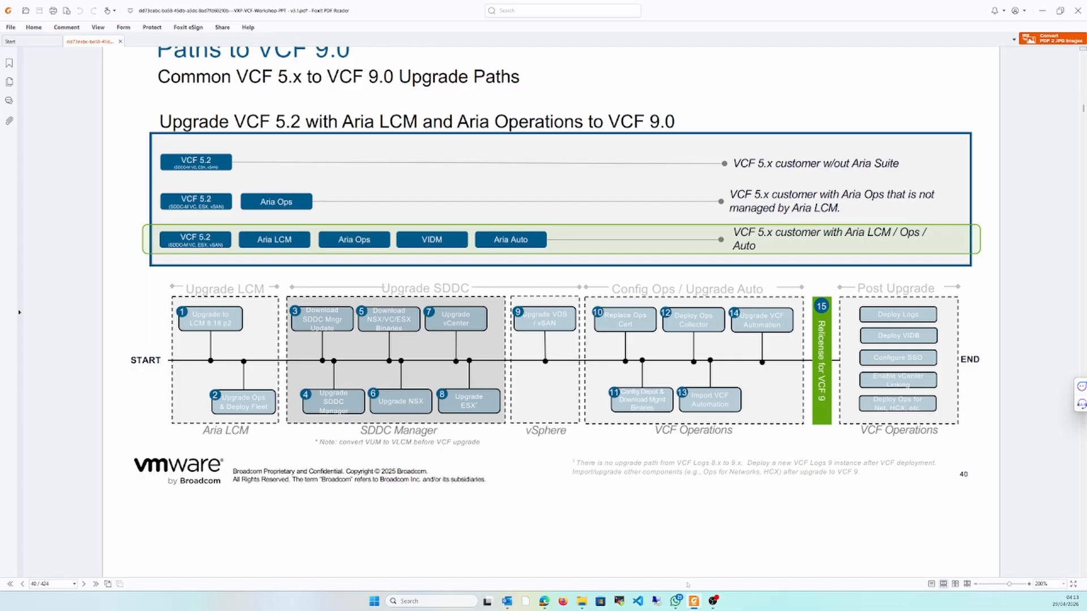
pyautogui.click(694, 602)
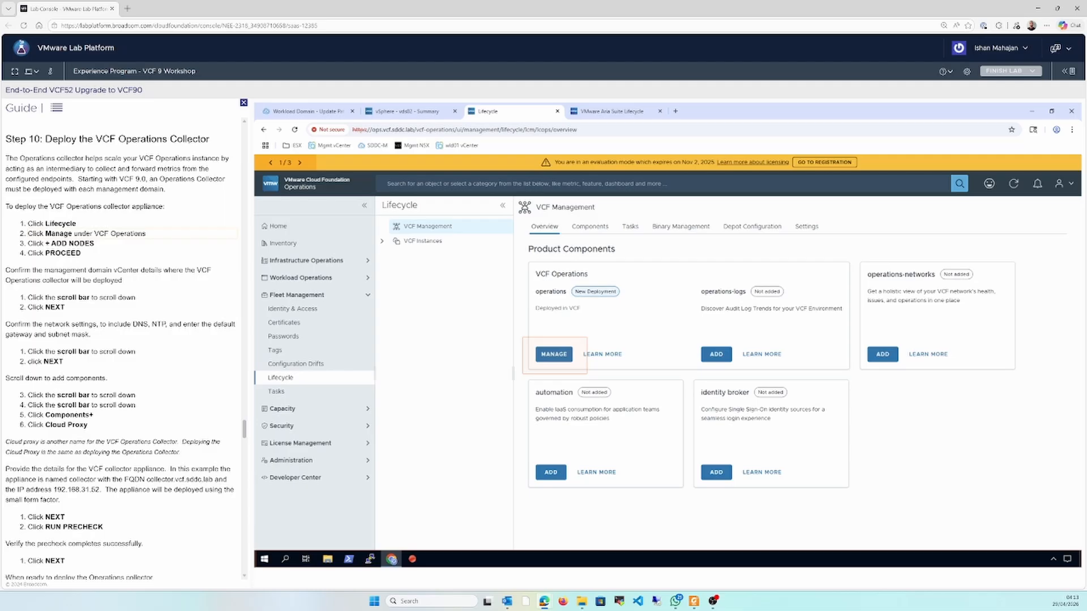
pyautogui.click(555, 354)
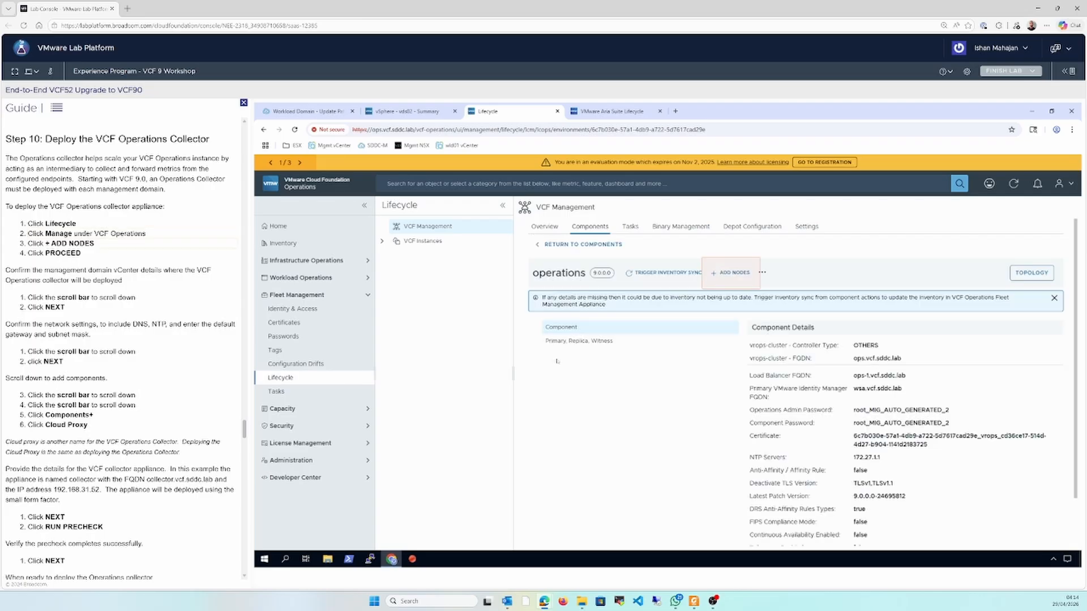
pyautogui.click(737, 277)
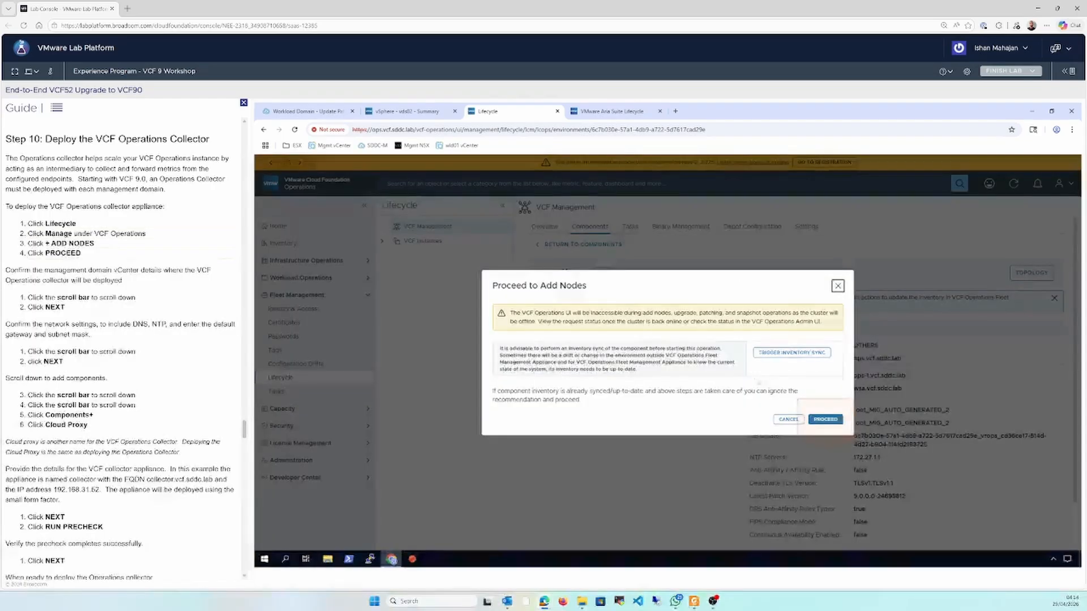
pyautogui.click(825, 419)
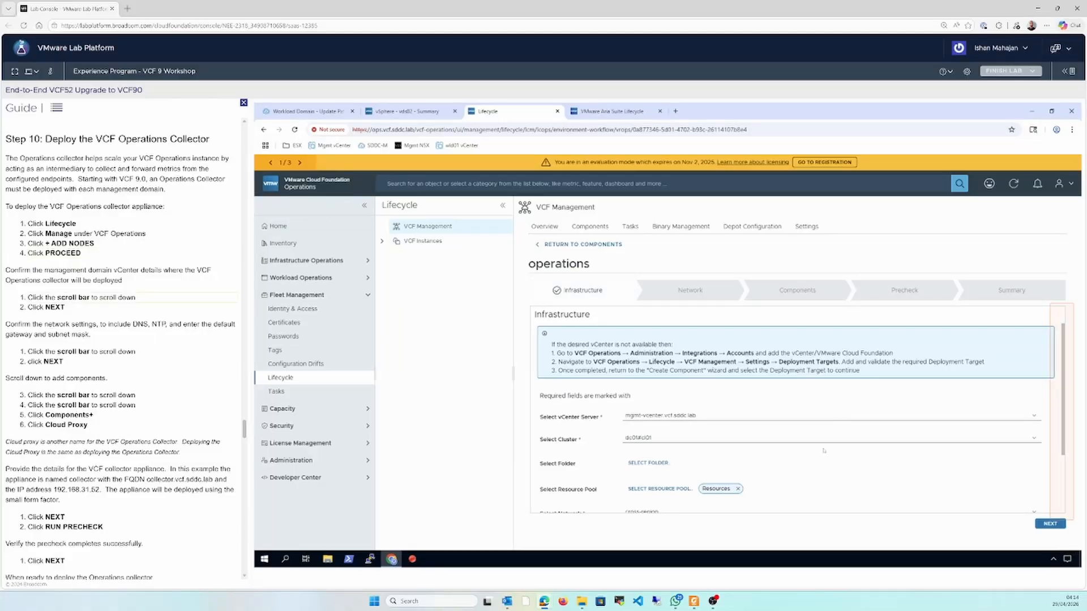
# Accept the prefilled infrastructure and network settings for the new node, with gateway 192.168.11.1 and netmask 255.255.255.0
pyautogui.click(1062, 484)
pyautogui.click(1049, 524)
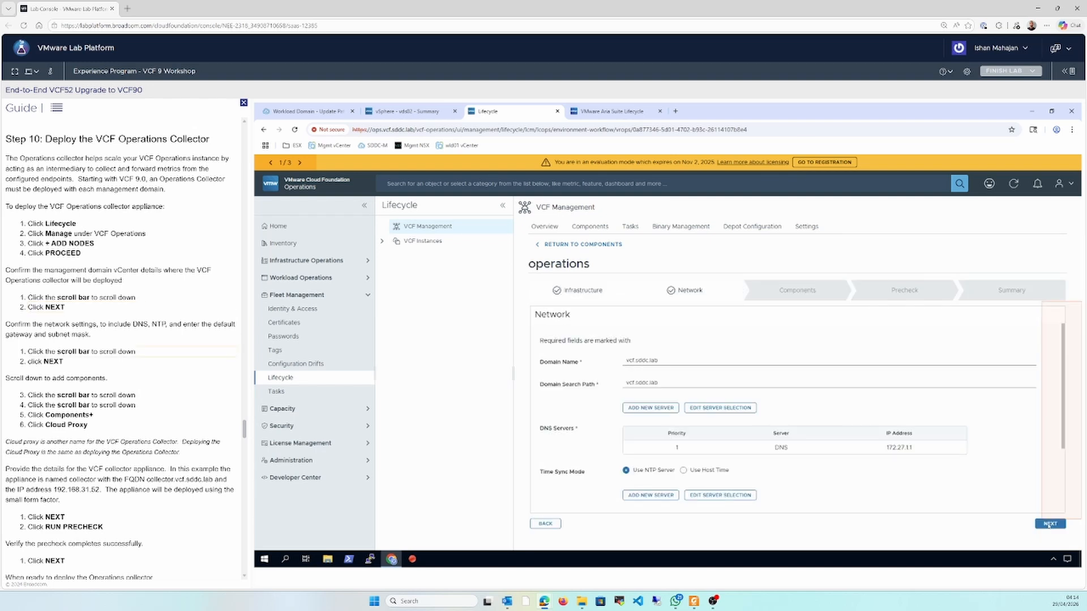
pyautogui.click(1061, 502)
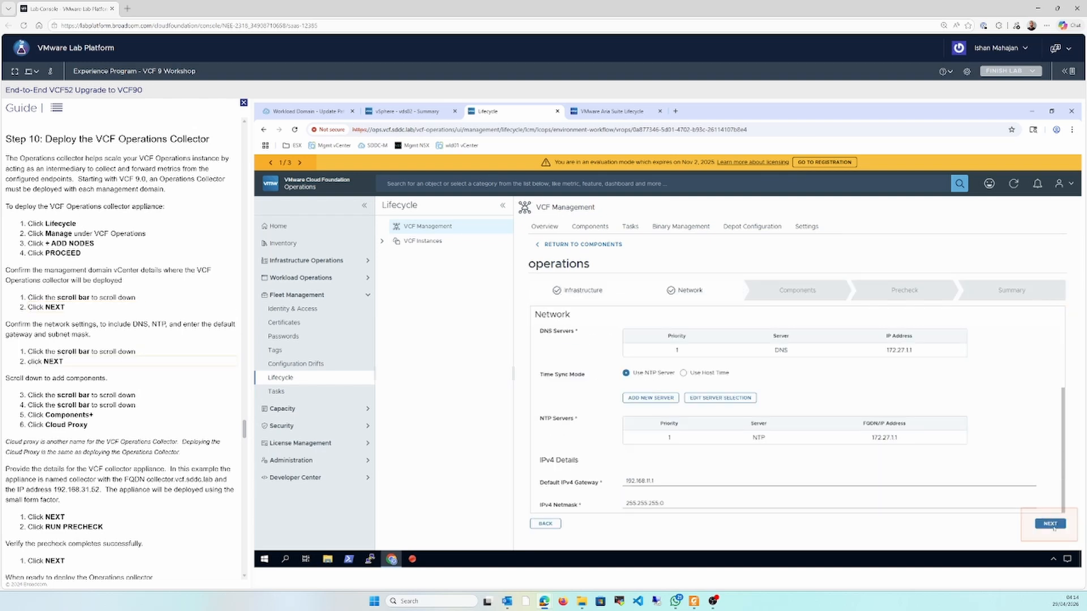
pyautogui.click(1051, 524)
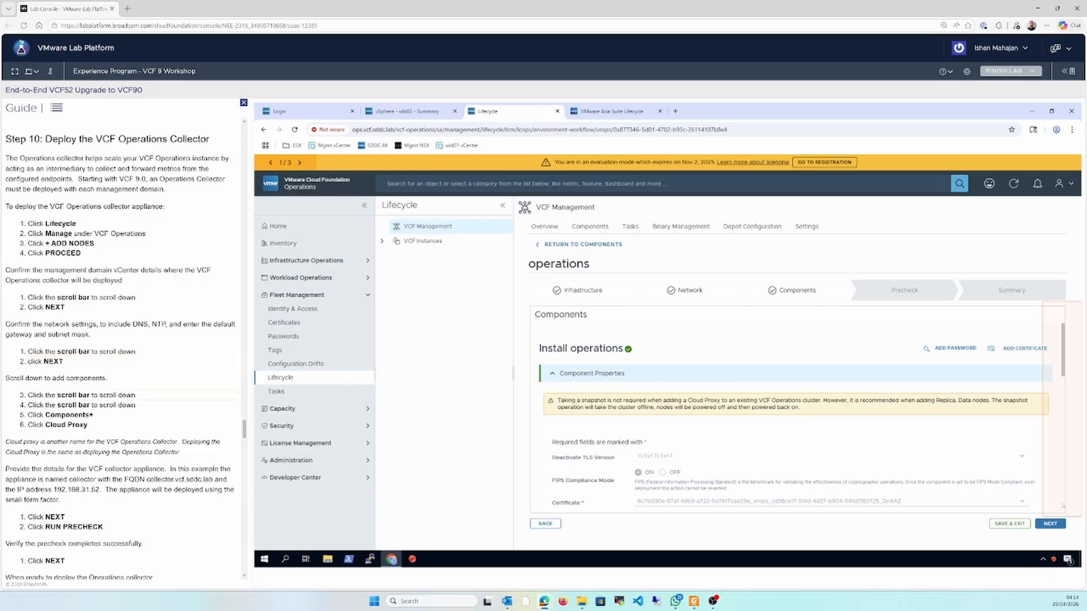
# Add a Cloud Proxy component named collector with FQDN collector.vcf.sddc.lab, IP address 192.168.11.52 and the Small deployment type
pyautogui.click(1061, 502)
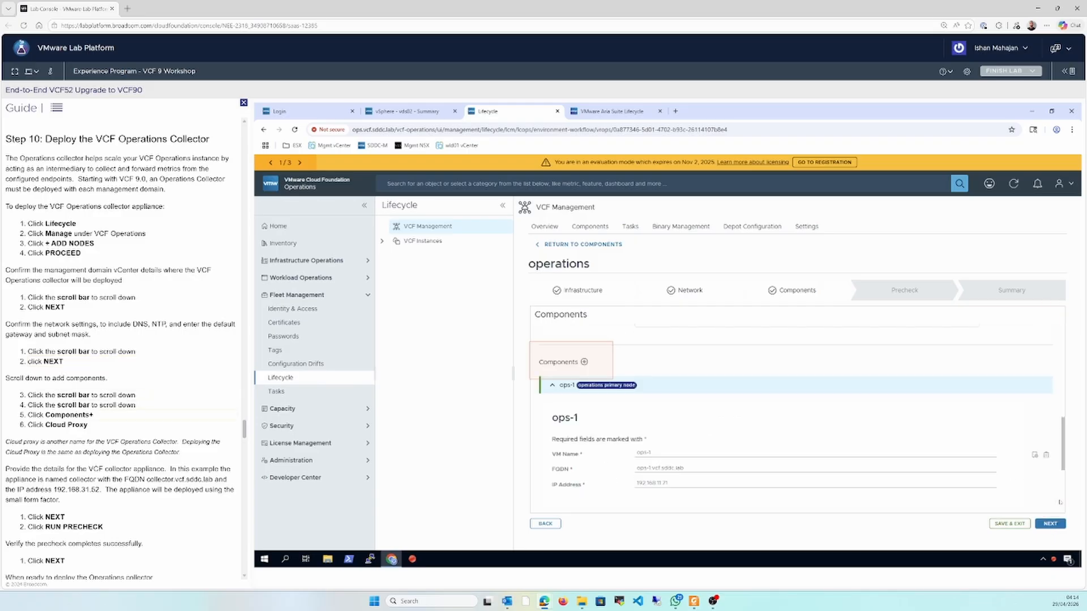
pyautogui.click(589, 366)
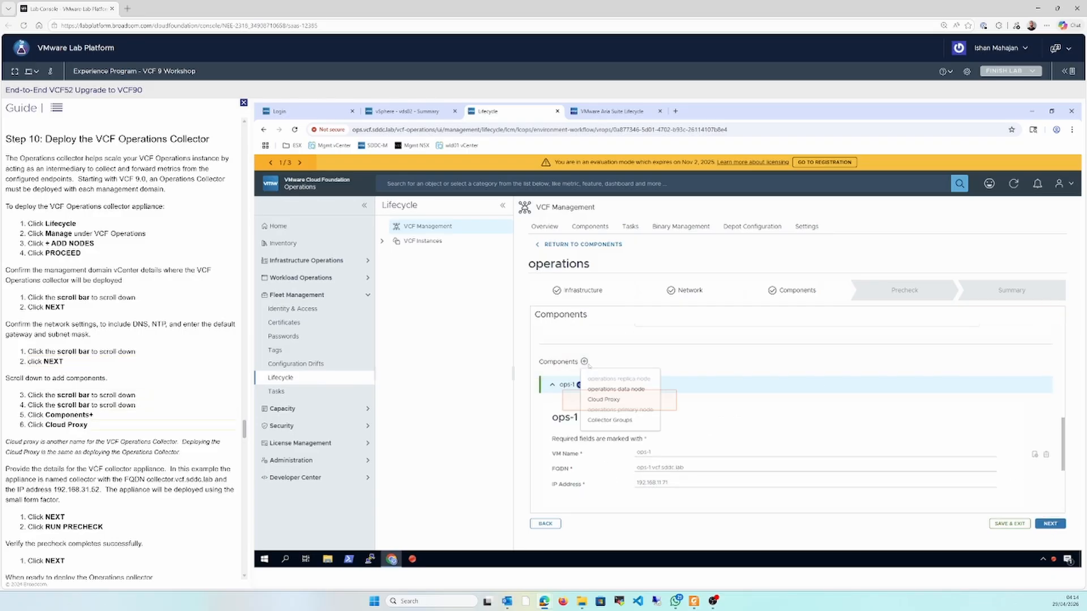
pyautogui.click(603, 399)
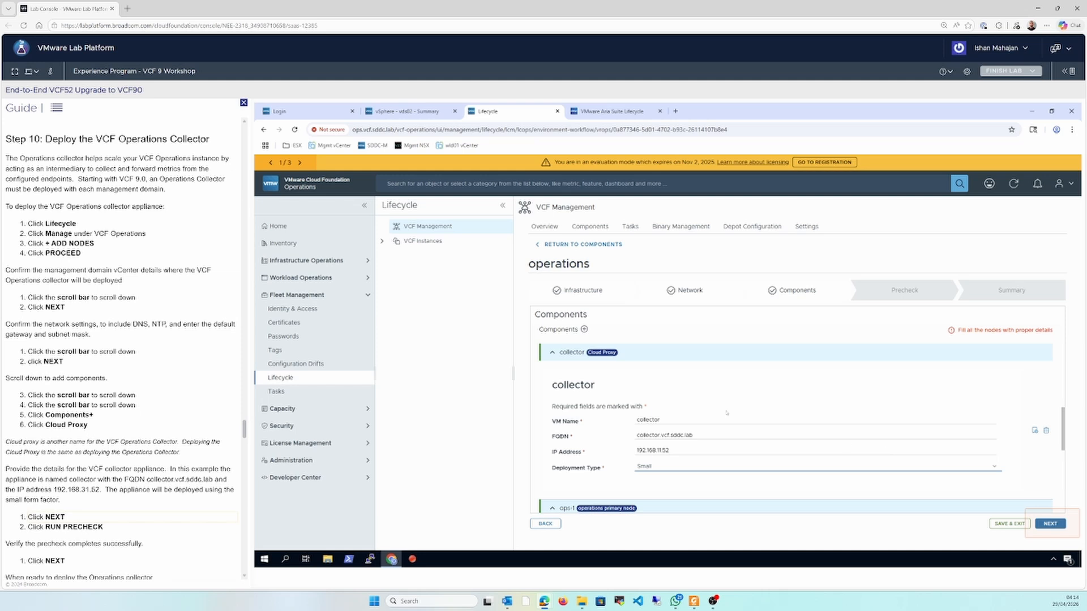
# Run the precheck for the operations node addition and submit the collector deployment
pyautogui.click(1050, 525)
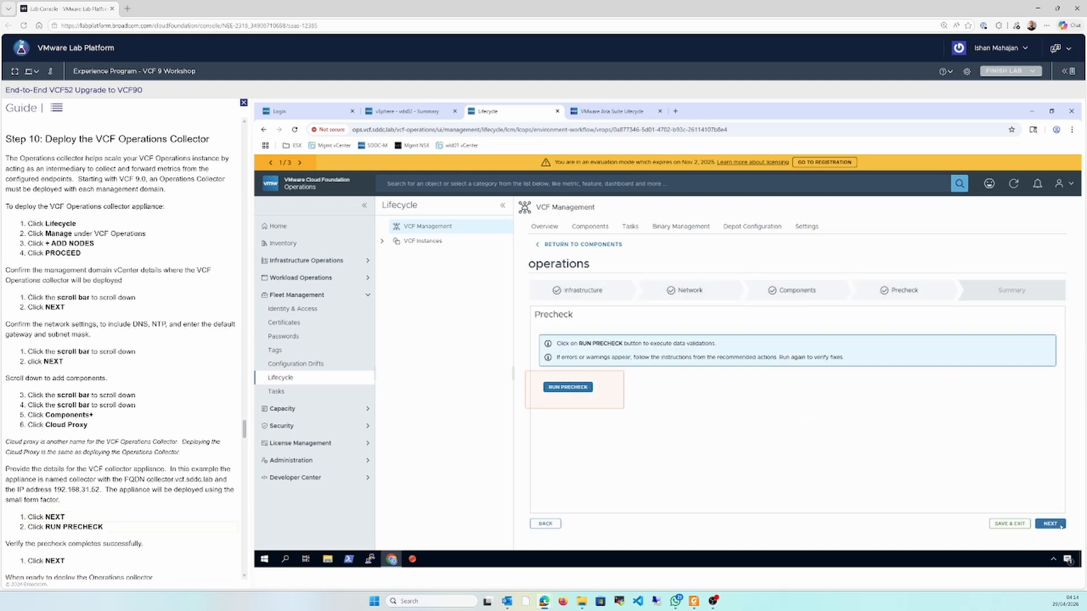
pyautogui.click(568, 387)
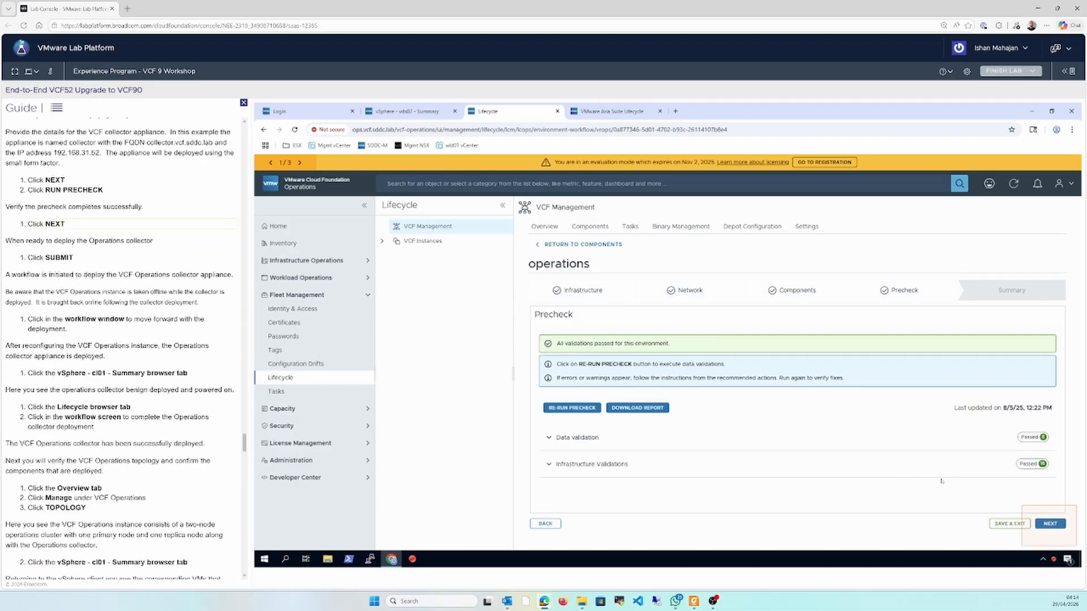
pyautogui.click(1059, 526)
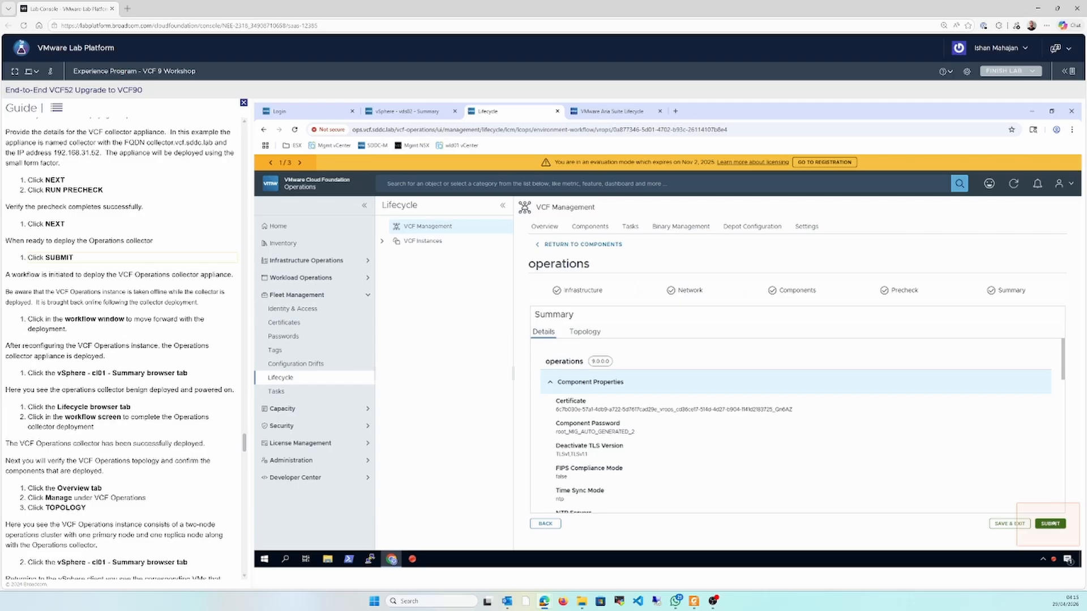
pyautogui.click(1051, 524)
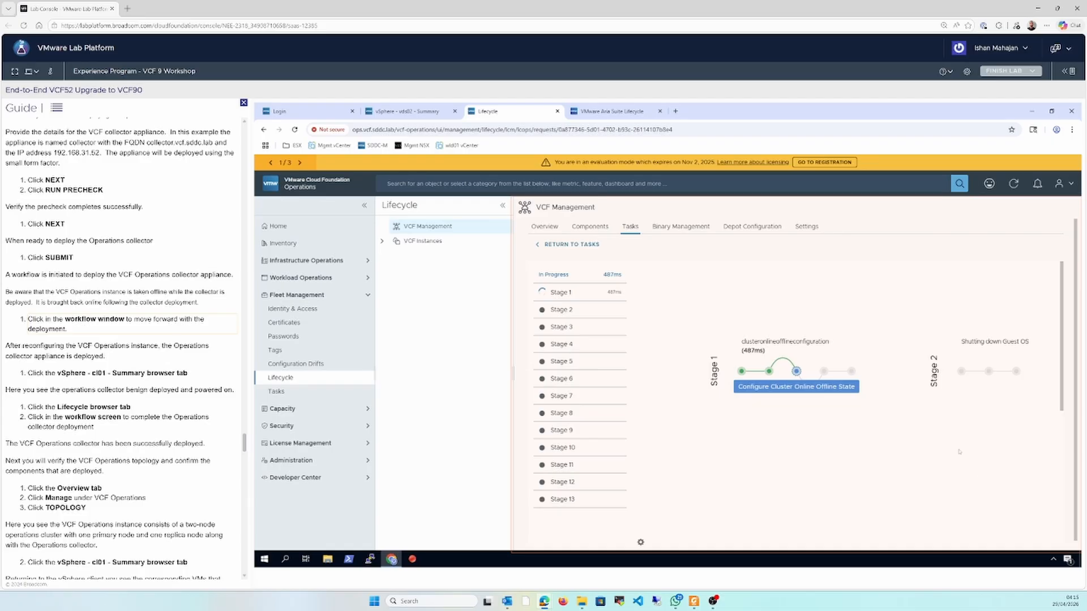
# Follow the collector deployment workflow through its stages and check the collector VM under cluster cl01 in the vSphere Client
pyautogui.click(812, 390)
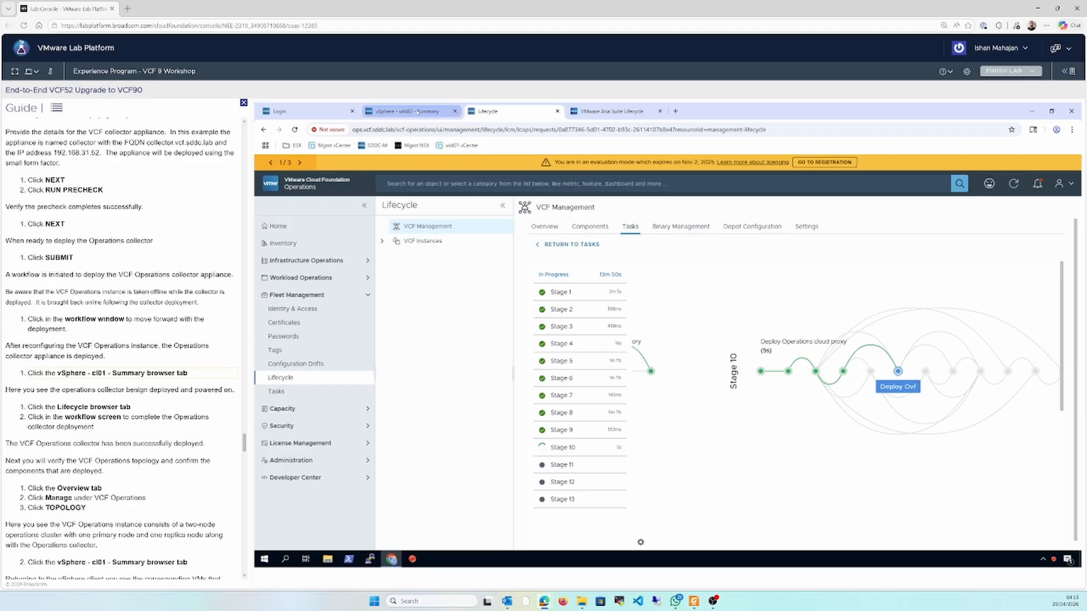
pyautogui.click(407, 111)
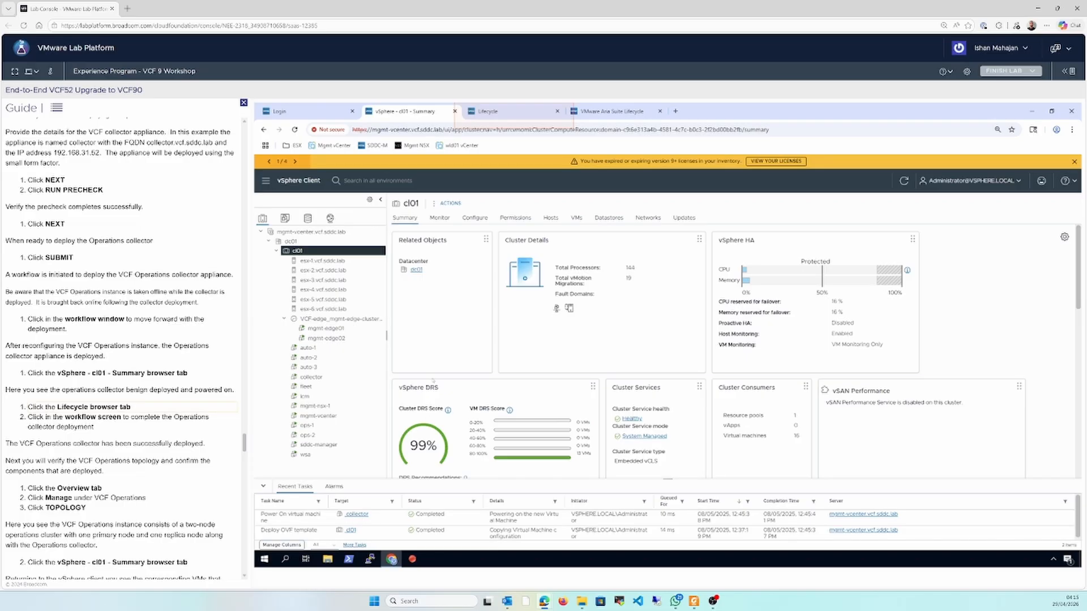
pyautogui.click(497, 113)
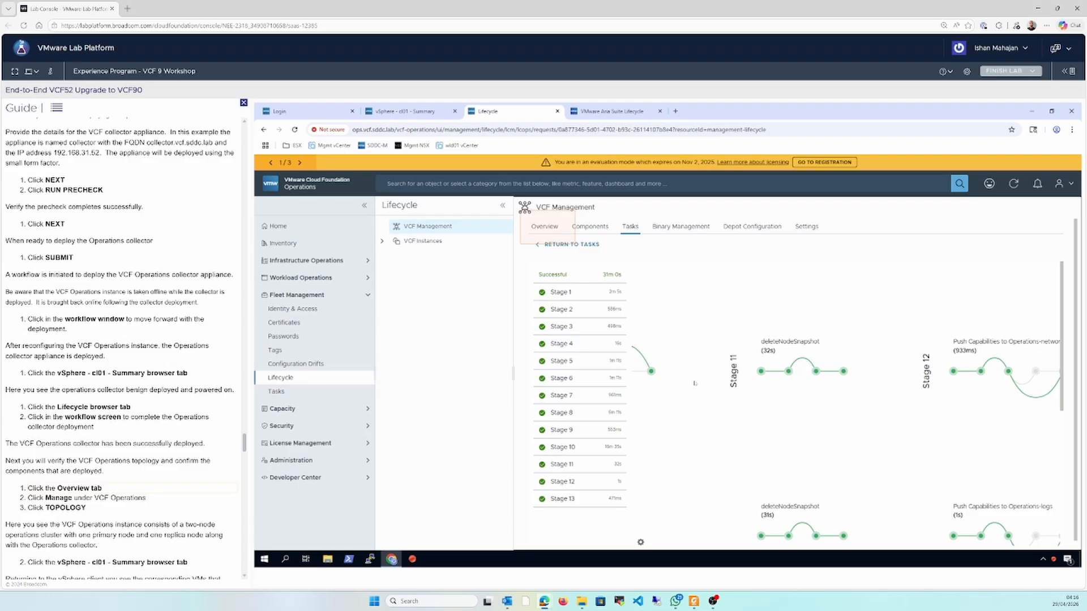
# Open the management page of the deployed VCF Operations component and examine its topology of cloud proxy, primary and replica nodes
pyautogui.click(545, 228)
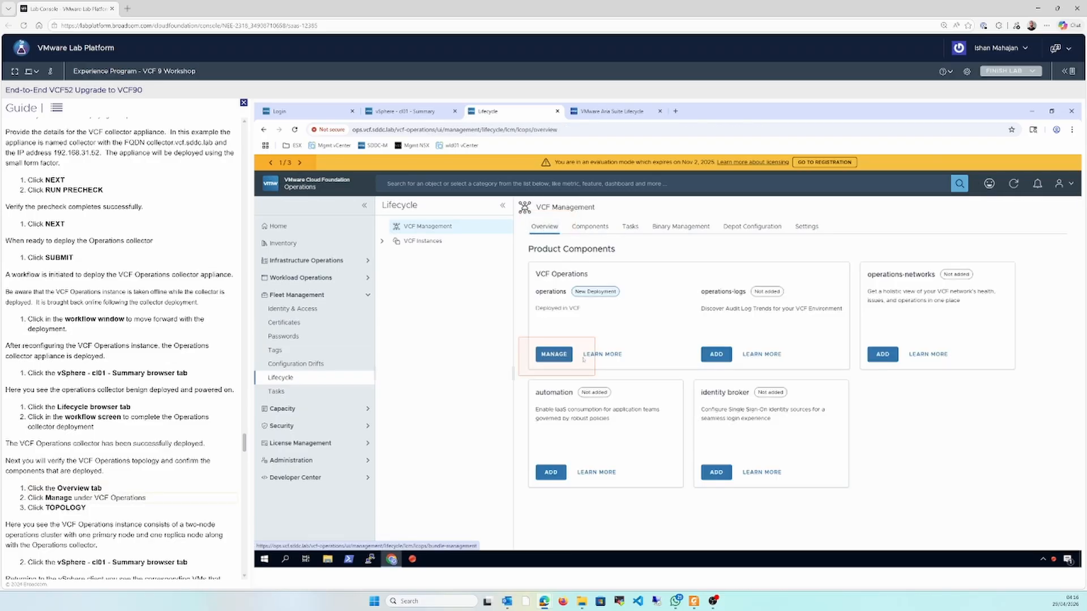
pyautogui.click(562, 358)
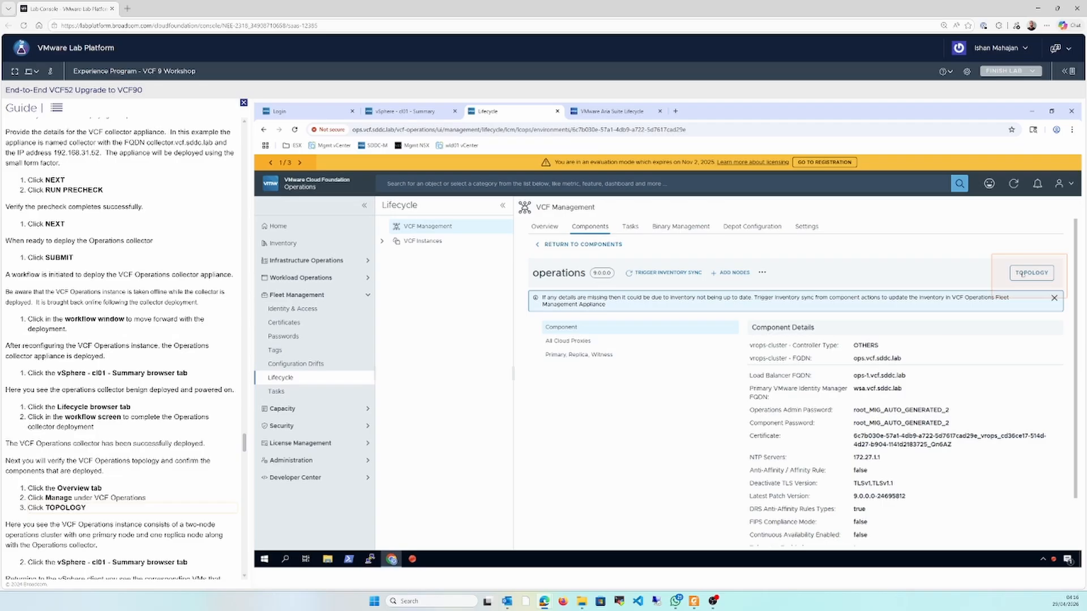
pyautogui.click(1022, 274)
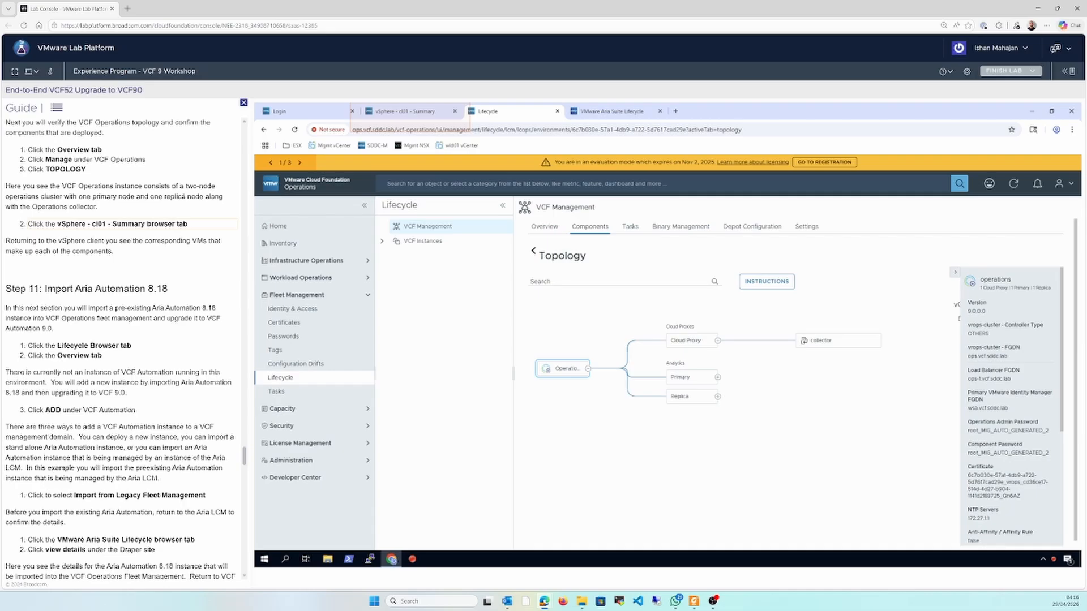
pyautogui.moveTo(180, 185); pyautogui.dragTo(183, 197)
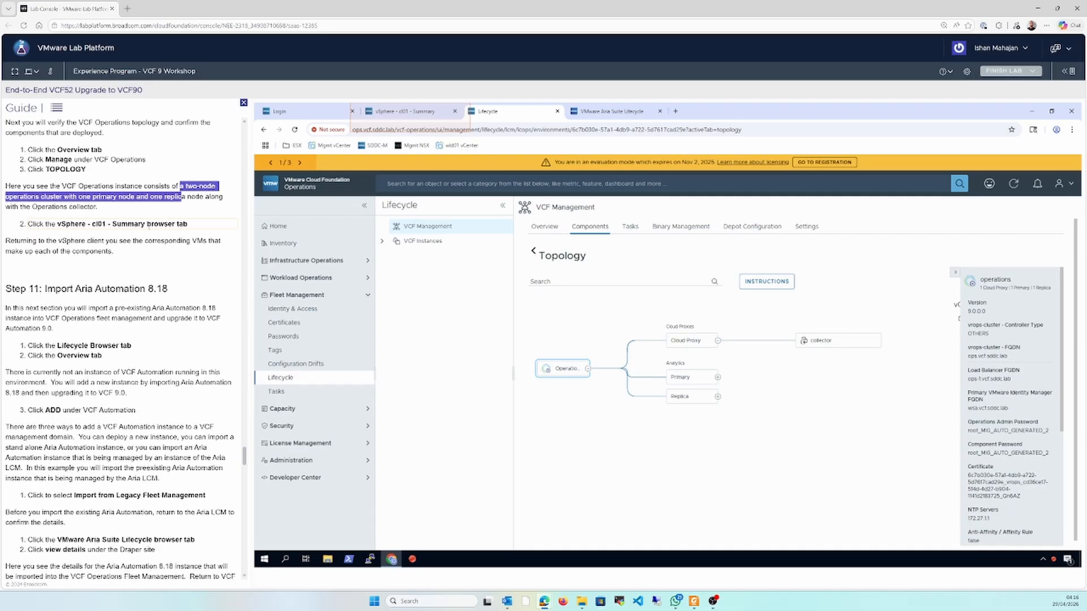
pyautogui.click(149, 225)
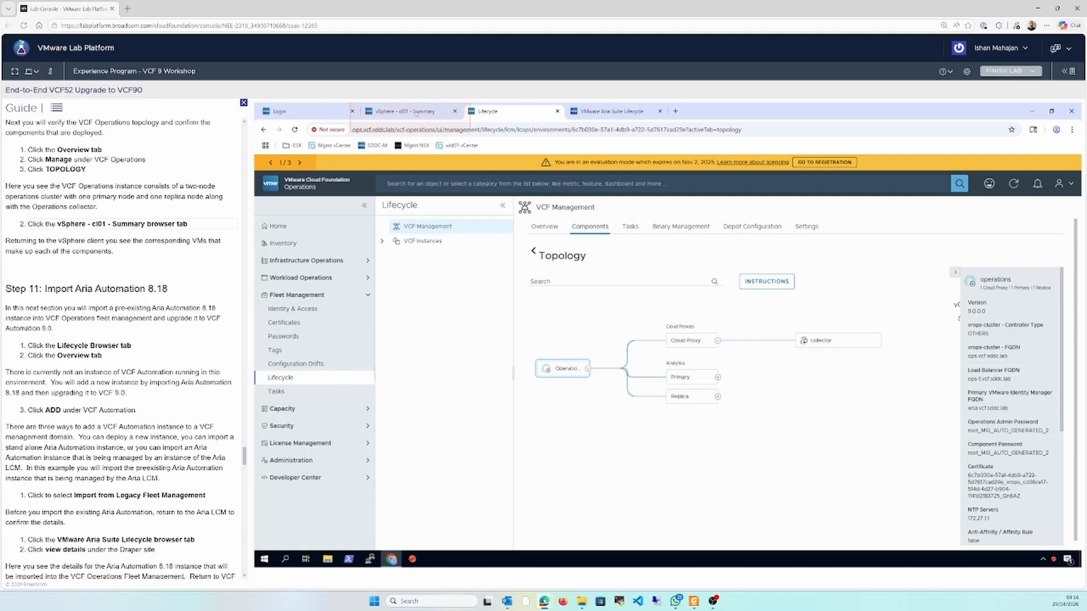
# Check the component VMs under cluster cl01 in the vSphere Client and consult the VCF 9.0 upgrade paths slide in Foxit PDF Reader
pyautogui.click(416, 113)
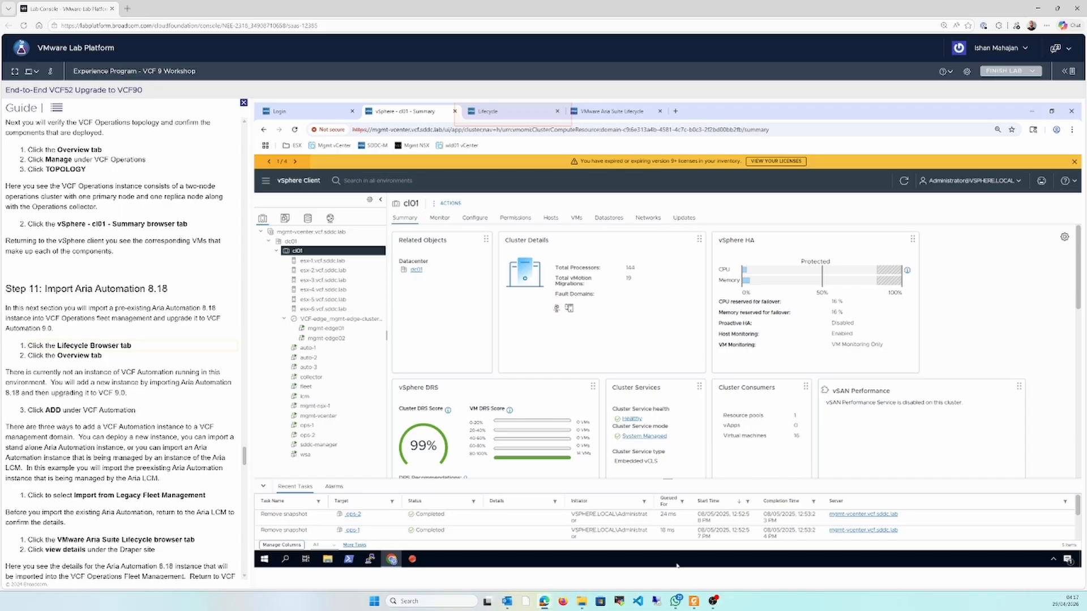
pyautogui.click(694, 602)
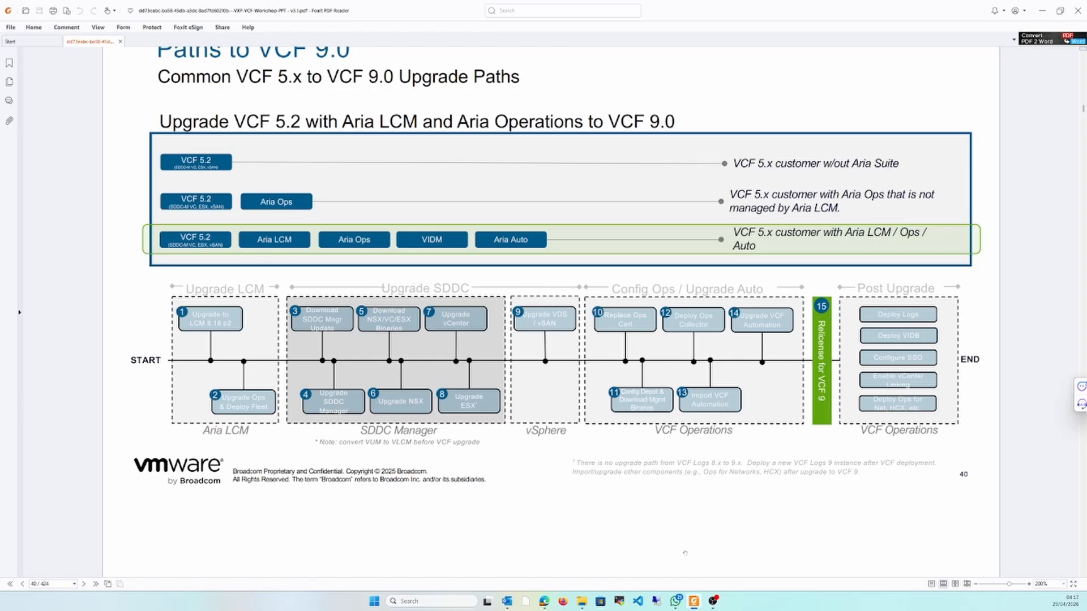
pyautogui.click(694, 601)
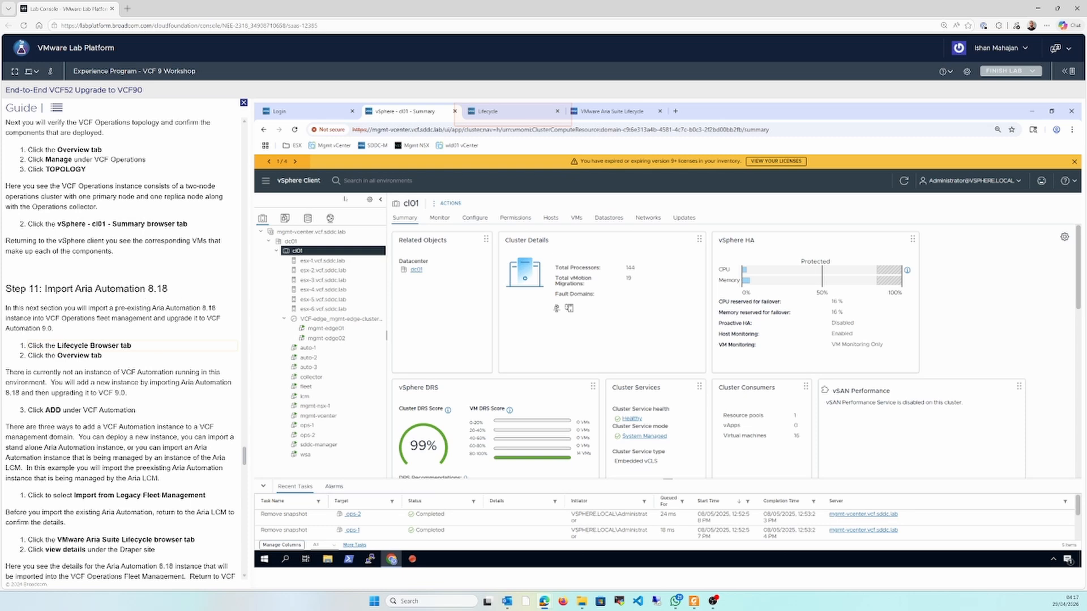
# Start adding the automation component in VCF Management, with the installation type Import from legacy Fleet Management
pyautogui.click(490, 117)
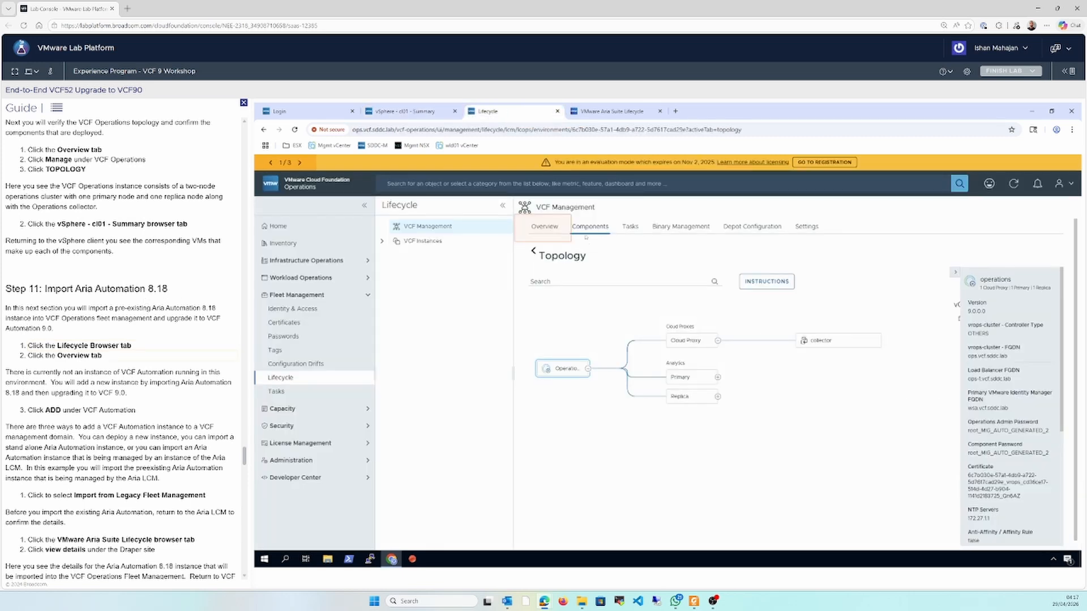
pyautogui.click(543, 229)
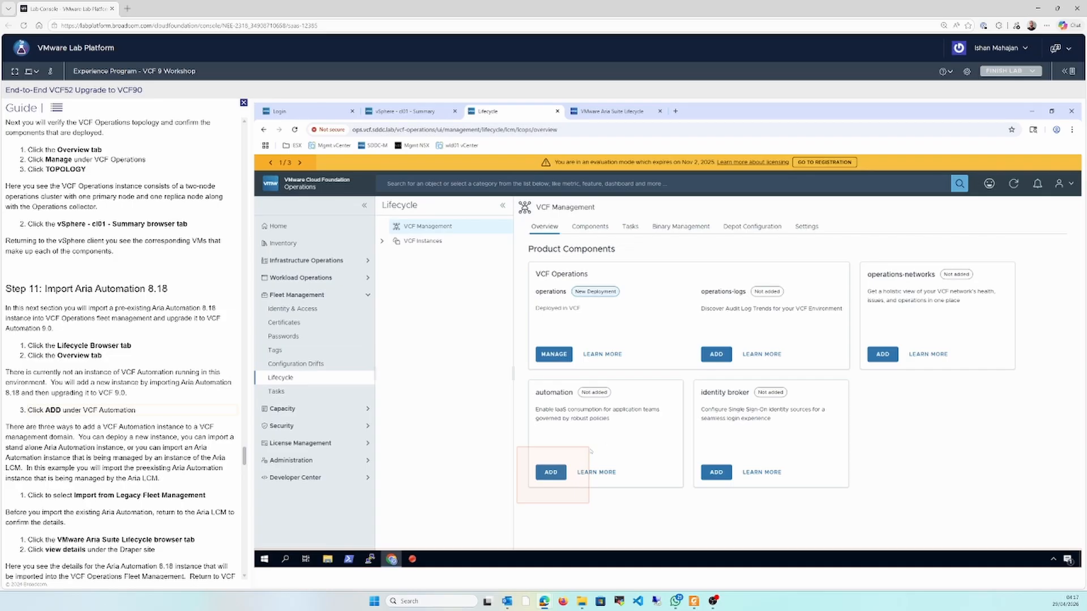
pyautogui.click(549, 473)
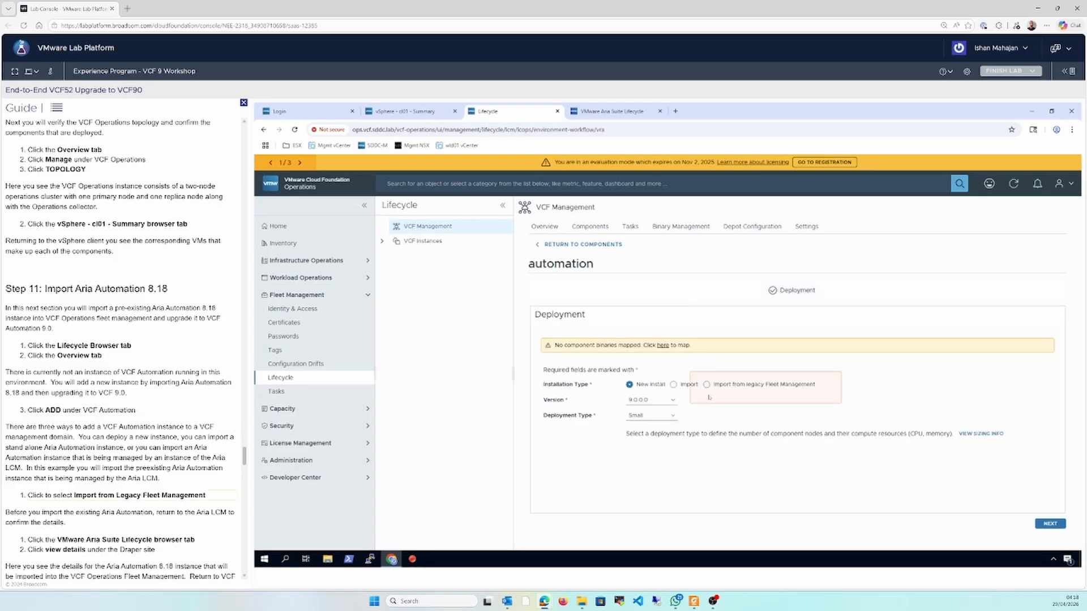
pyautogui.click(707, 386)
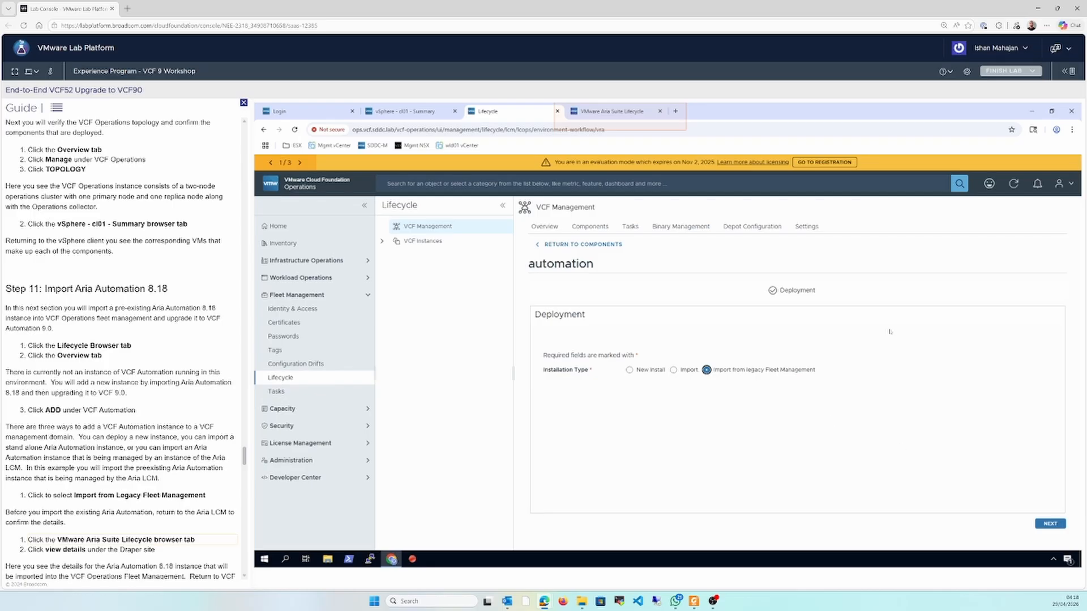
# Review the VMware Aria Automation product details of the Draper environment in VMware Aria Suite Lifecycle
pyautogui.click(625, 120)
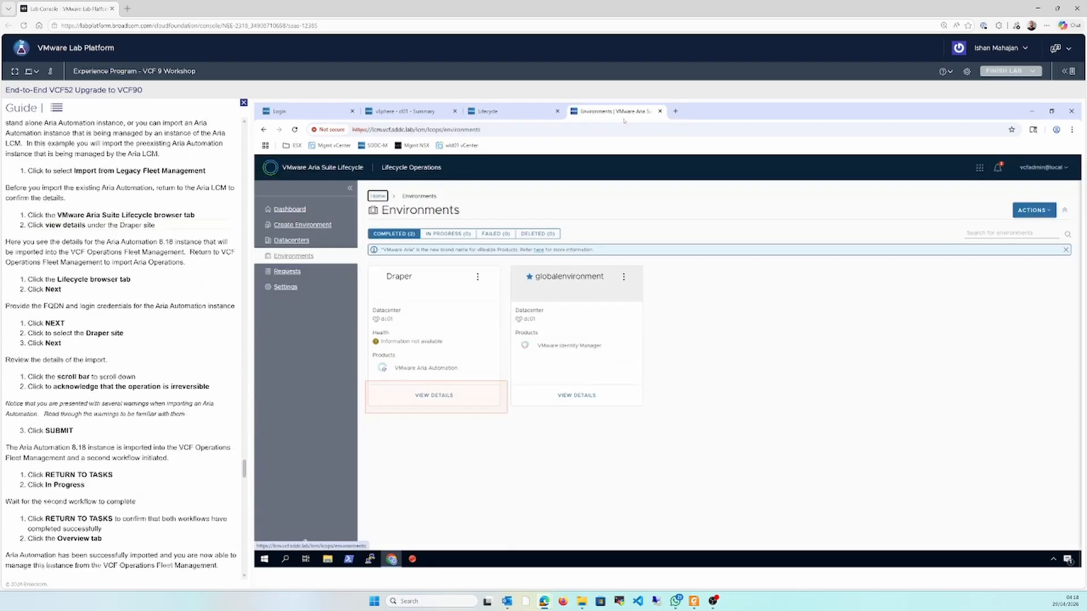
pyautogui.click(455, 395)
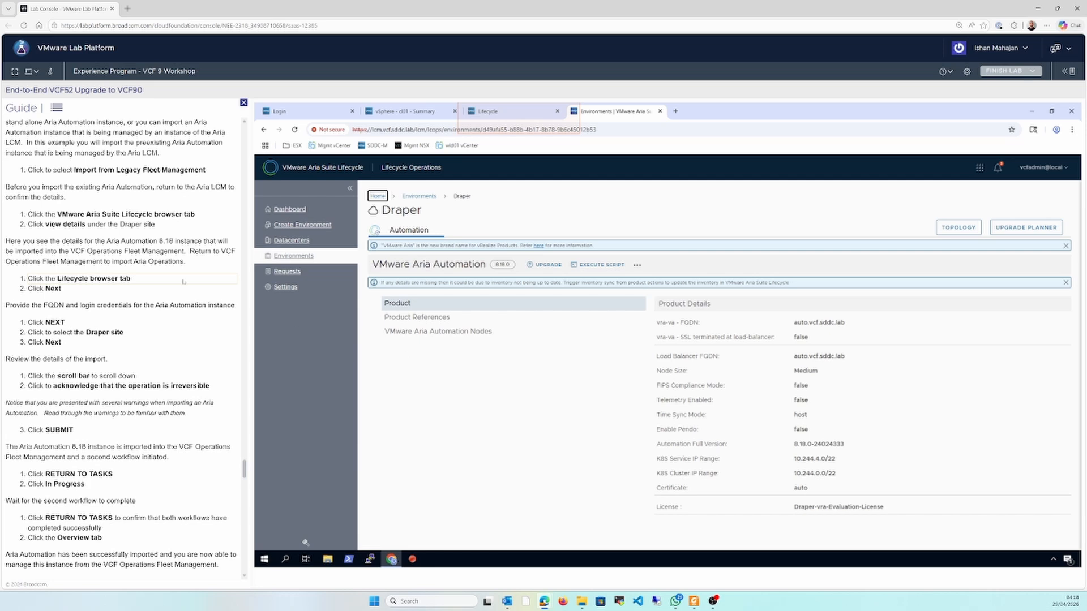
pyautogui.moveTo(48, 241); pyautogui.dragTo(148, 241)
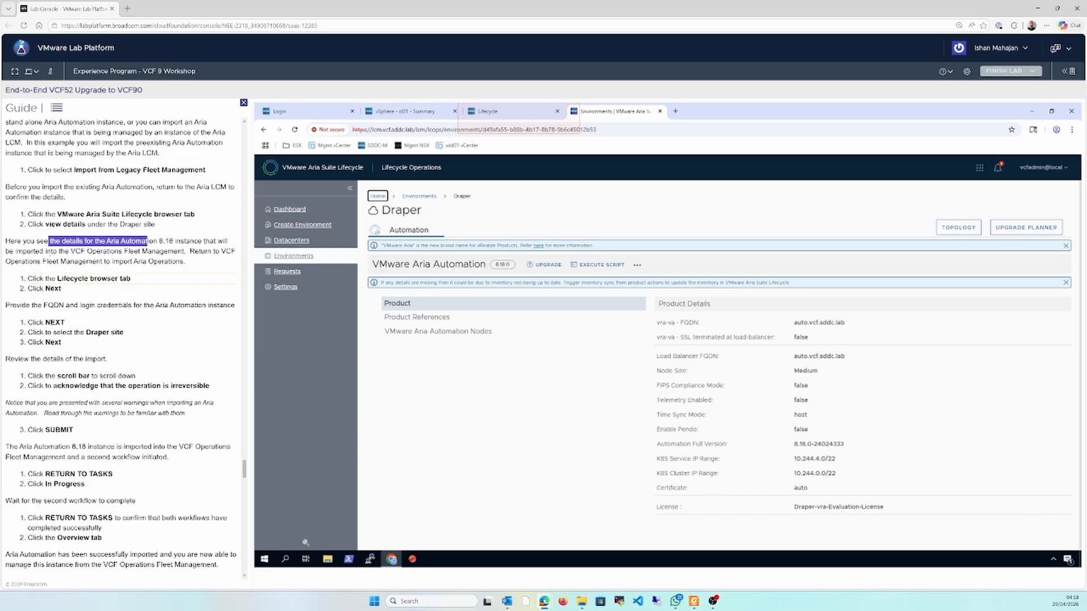
pyautogui.moveTo(51, 251); pyautogui.dragTo(190, 252)
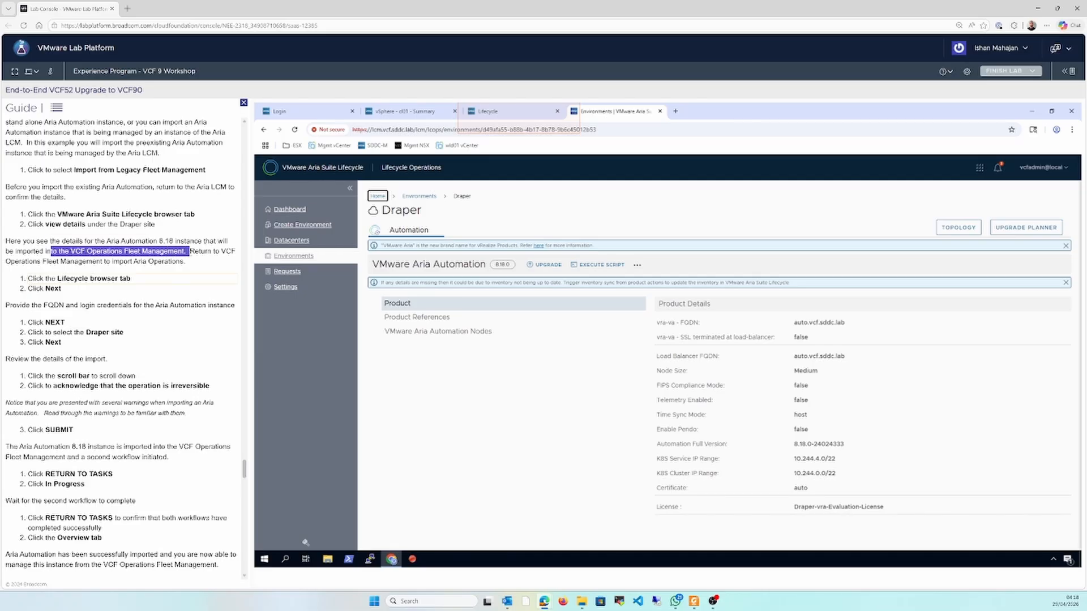
pyautogui.click(179, 289)
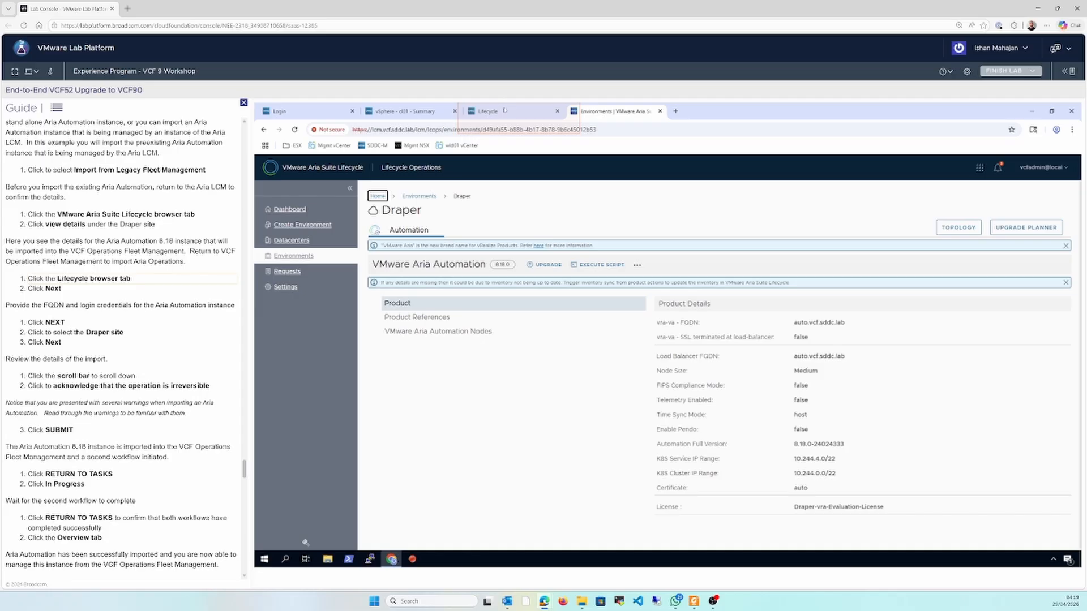
# Accept the prefilled connection details for lcm.vcf.sddc.lab in the automation import and select the Draper (auto.vcf.sddc.lab) component
pyautogui.click(505, 110)
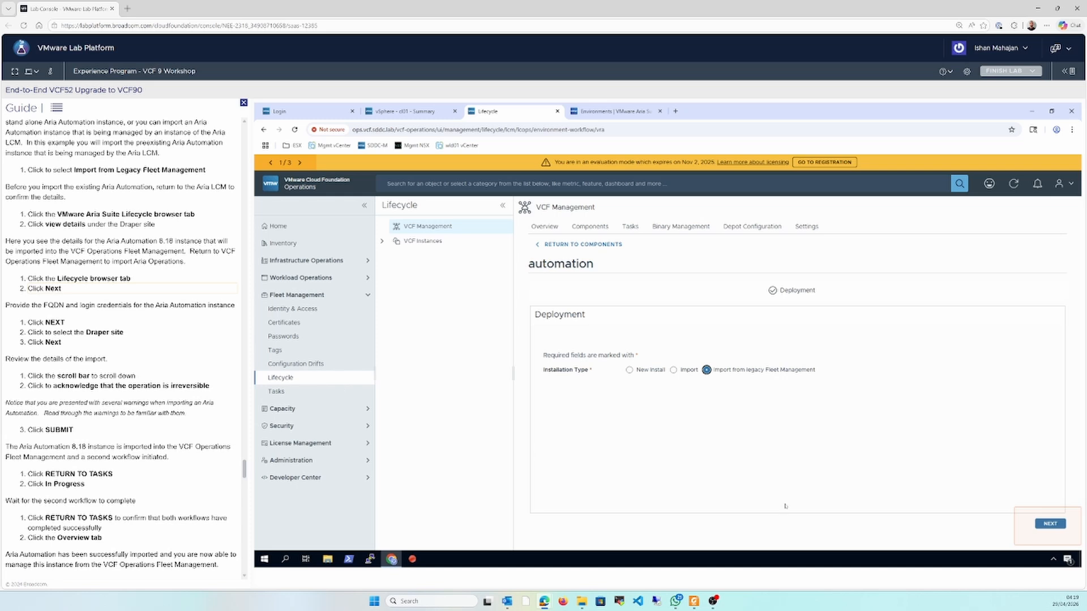
pyautogui.click(1048, 524)
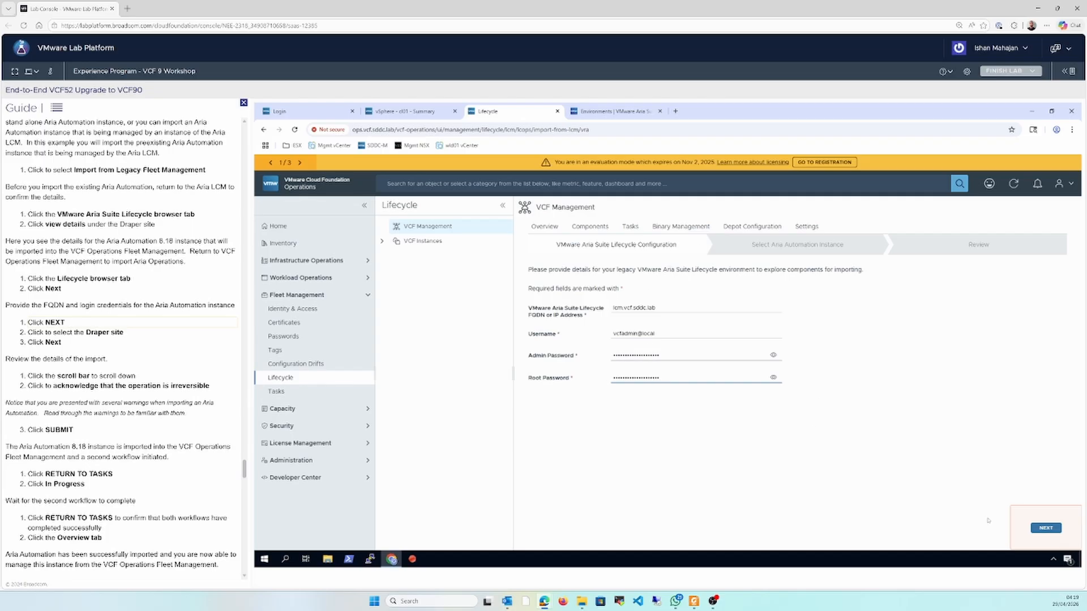
pyautogui.click(1046, 528)
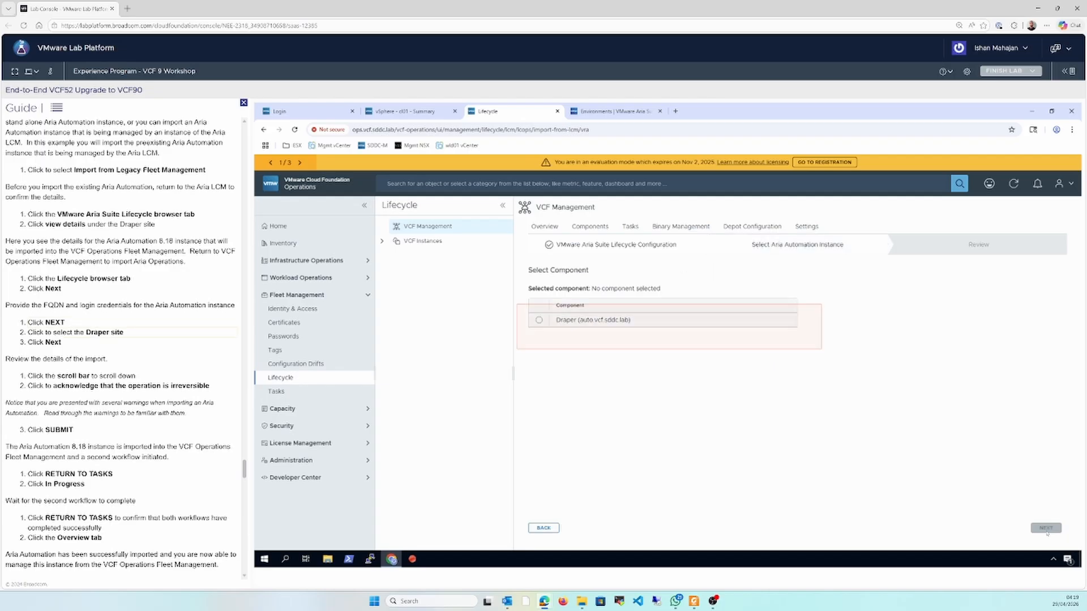
pyautogui.click(666, 316)
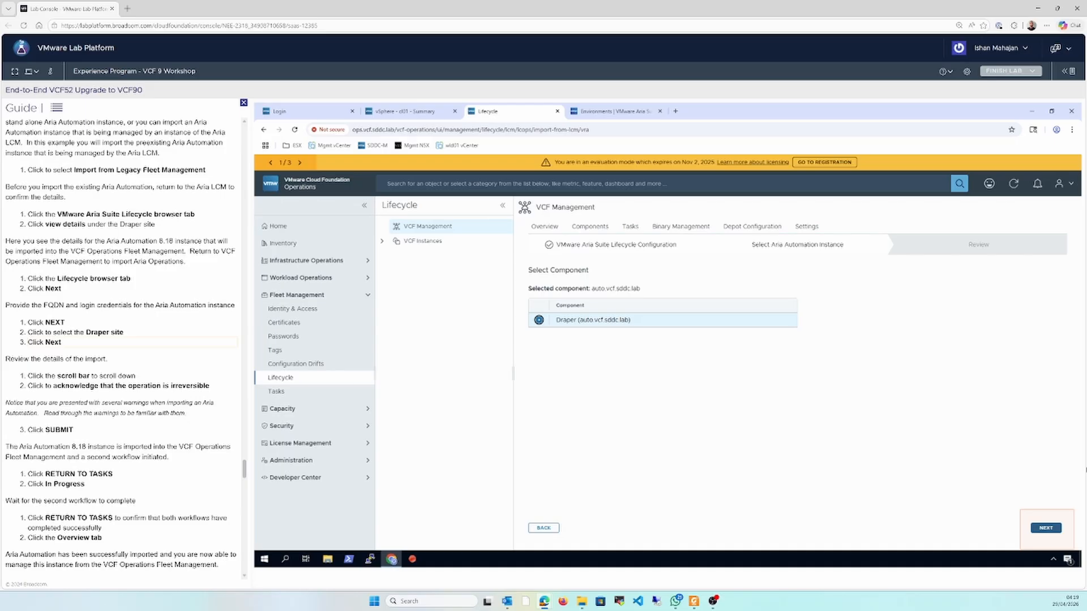
pyautogui.click(1058, 528)
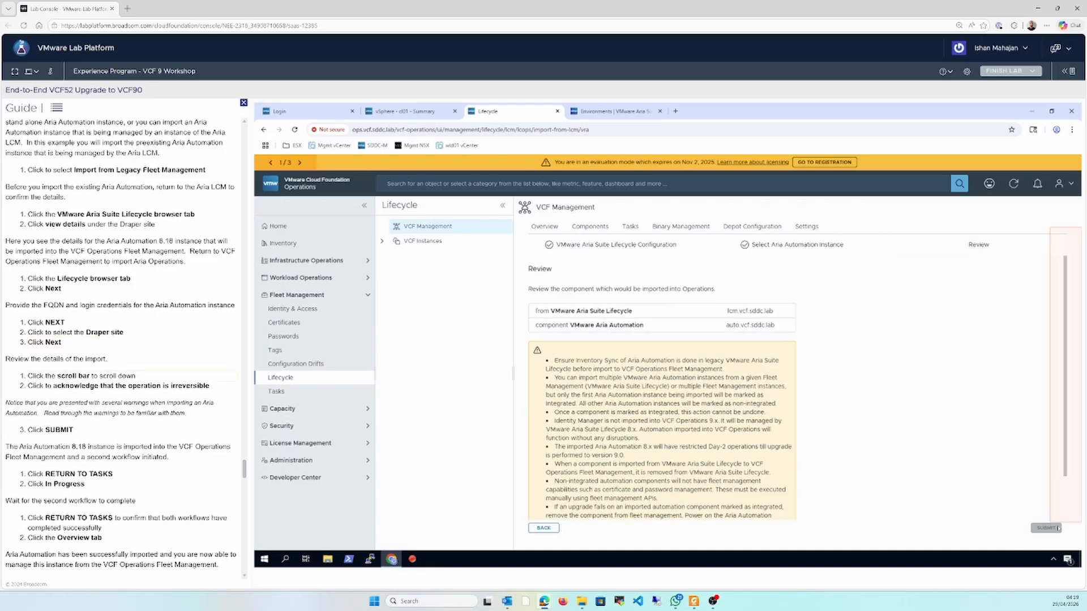
# Acknowledge that integrating VMware Aria Automation is irreversible and submit the import
pyautogui.click(1066, 500)
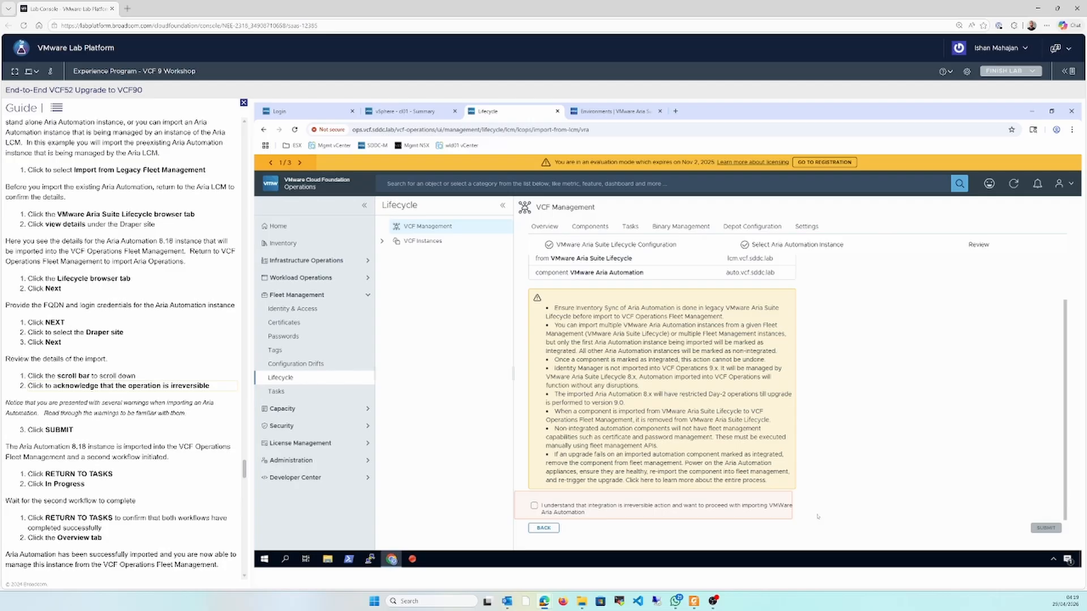
pyautogui.click(725, 511)
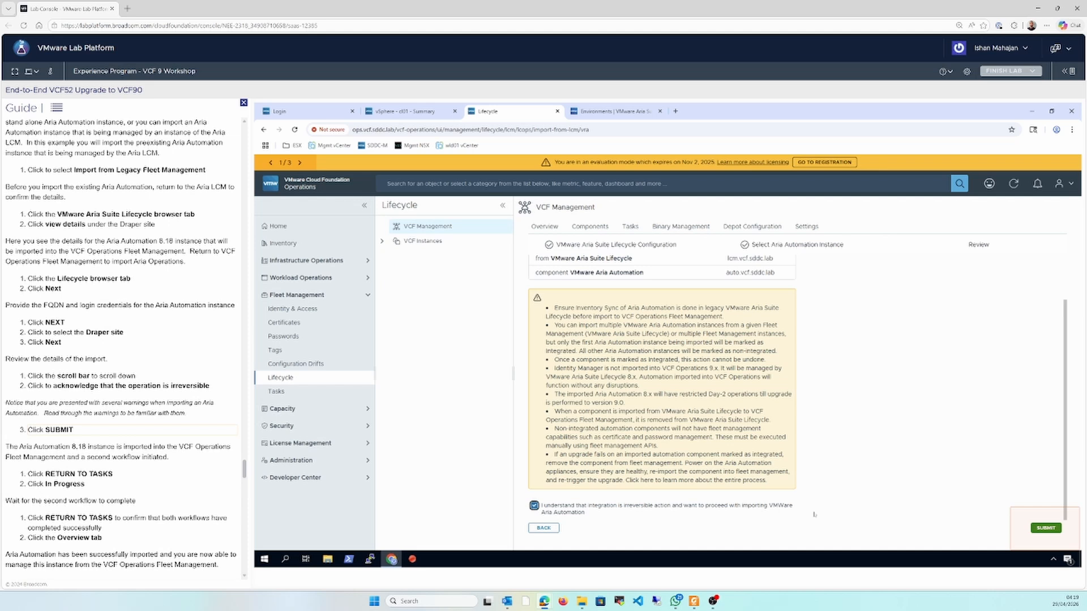
pyautogui.click(1046, 529)
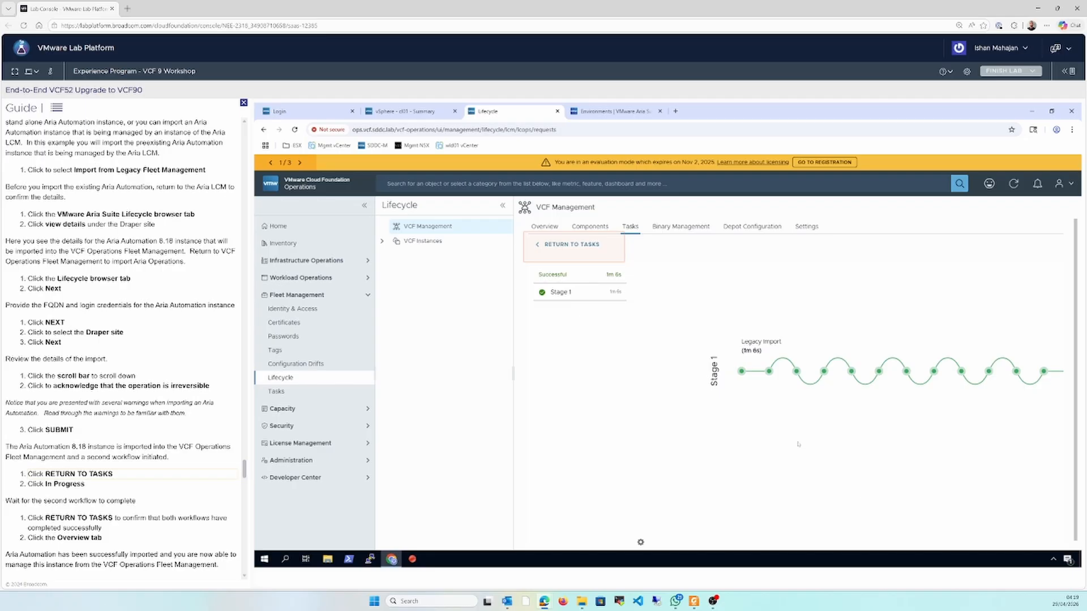
# Check the import and VCF Automation workflows in the task list, and view automation in the product components overview
pyautogui.click(589, 244)
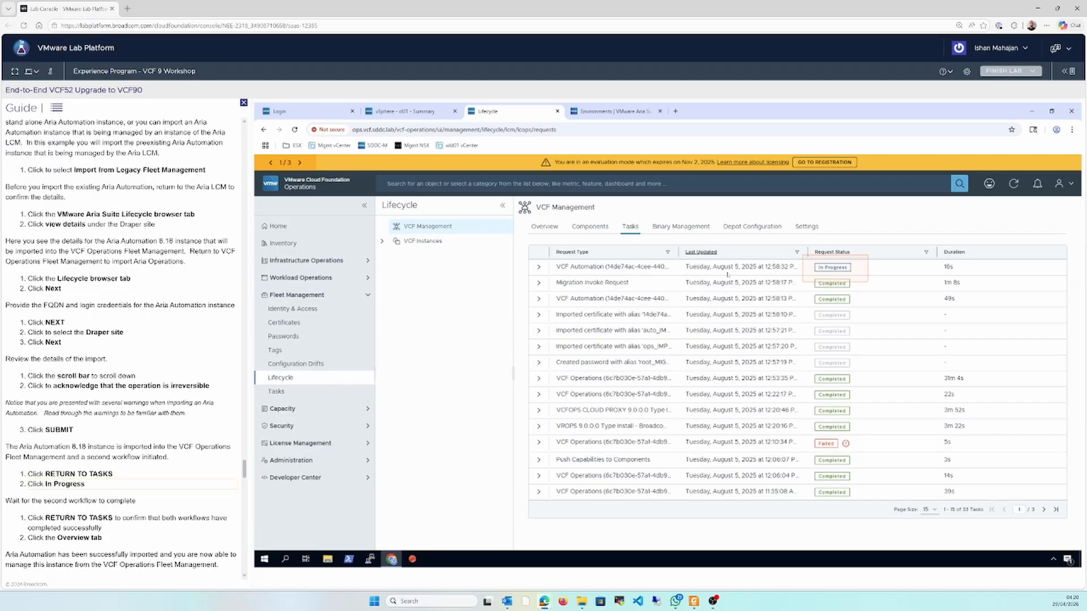
pyautogui.click(839, 268)
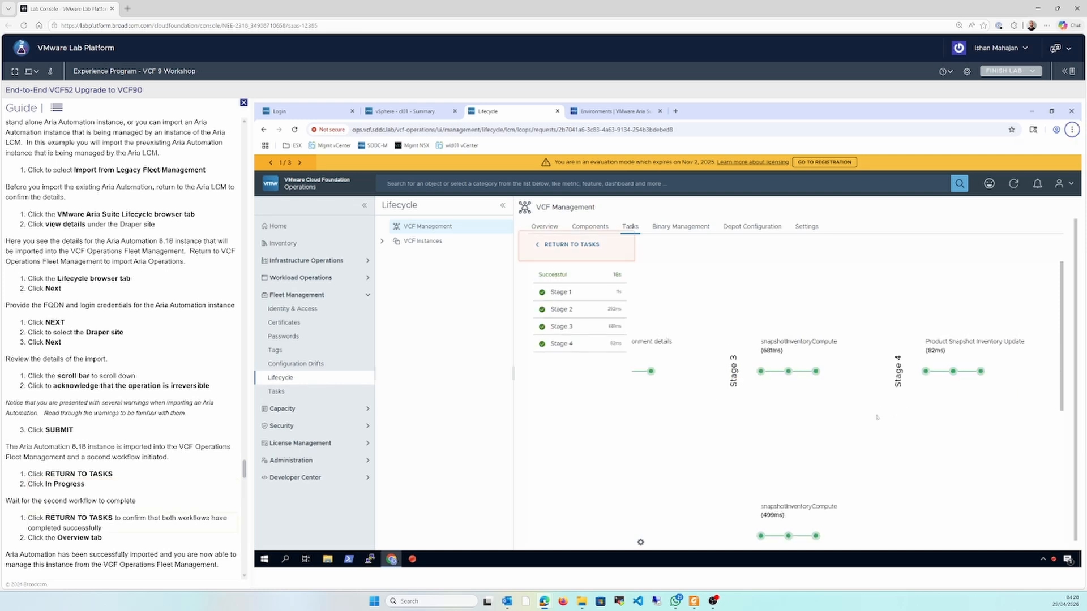
pyautogui.click(582, 245)
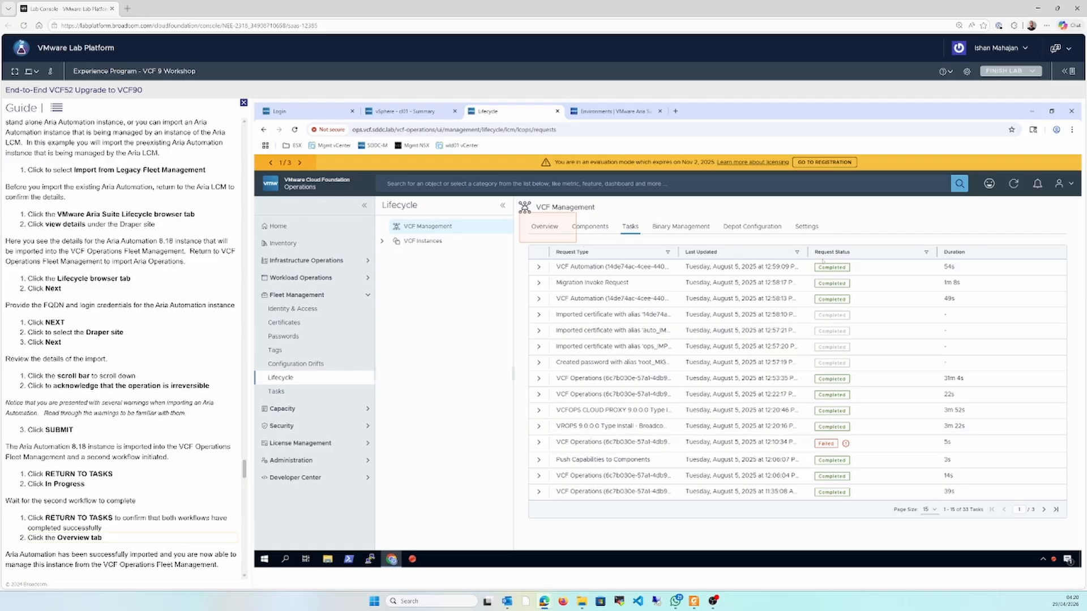
pyautogui.click(547, 227)
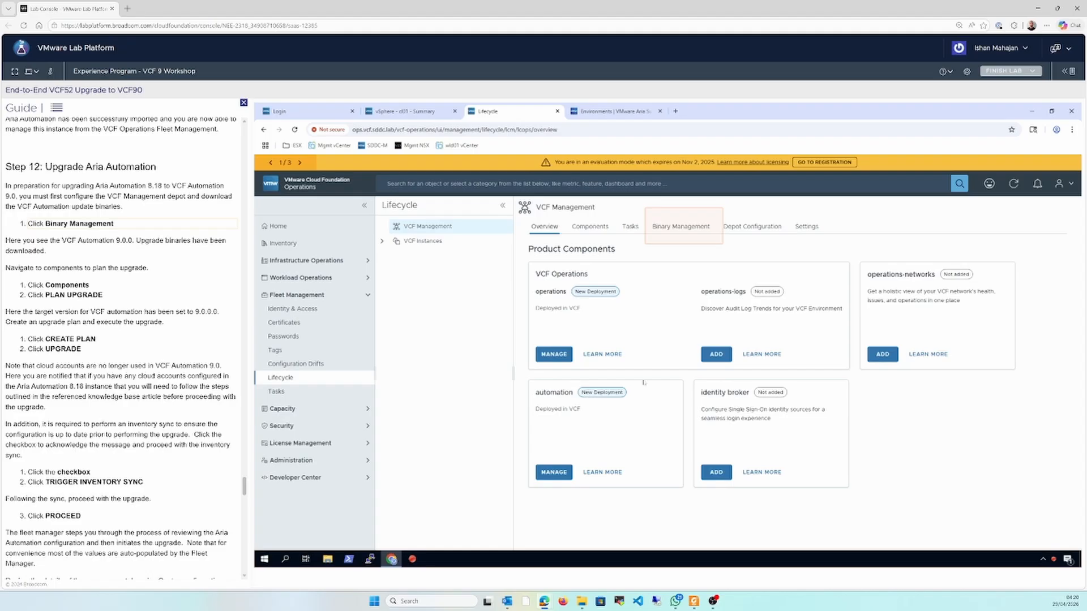
# Check the download status of the automation 9.0.0.0 upgrade binaries and consult the upgrade paths slide in the PDF
pyautogui.click(685, 225)
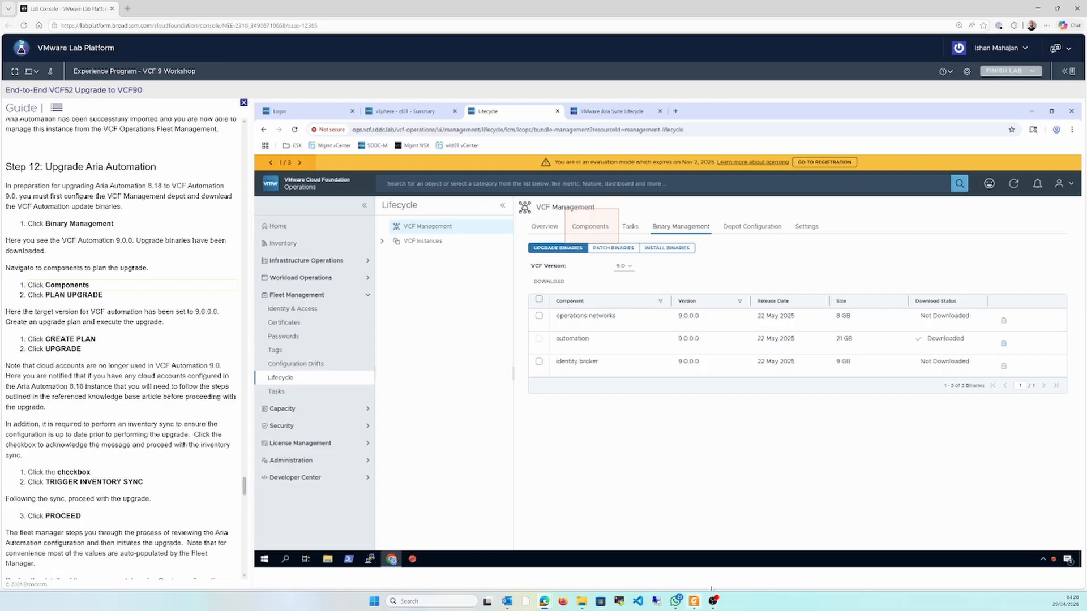
pyautogui.click(694, 602)
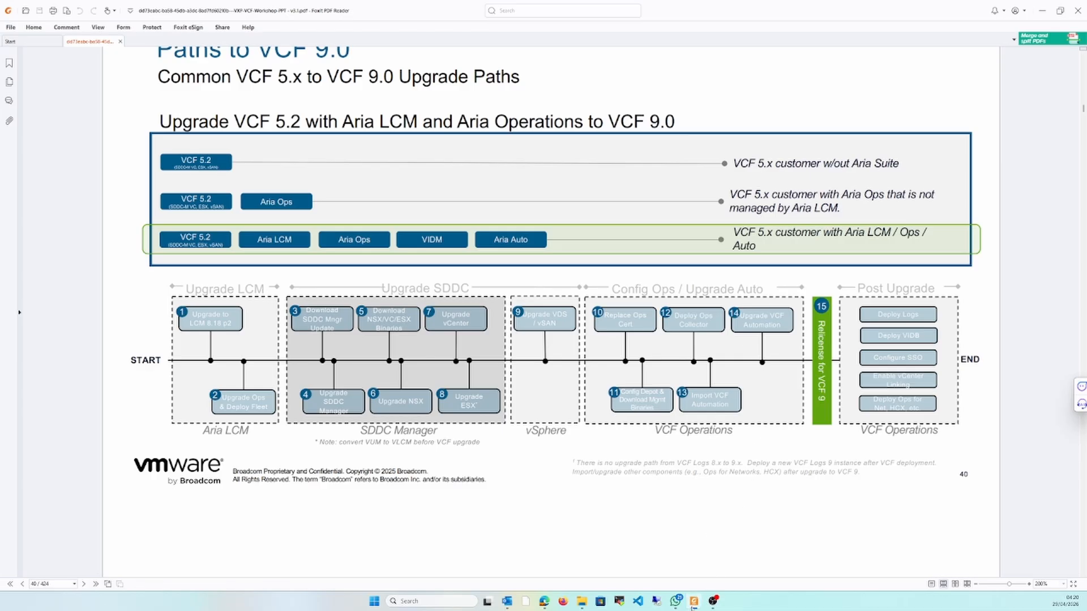
pyautogui.click(694, 601)
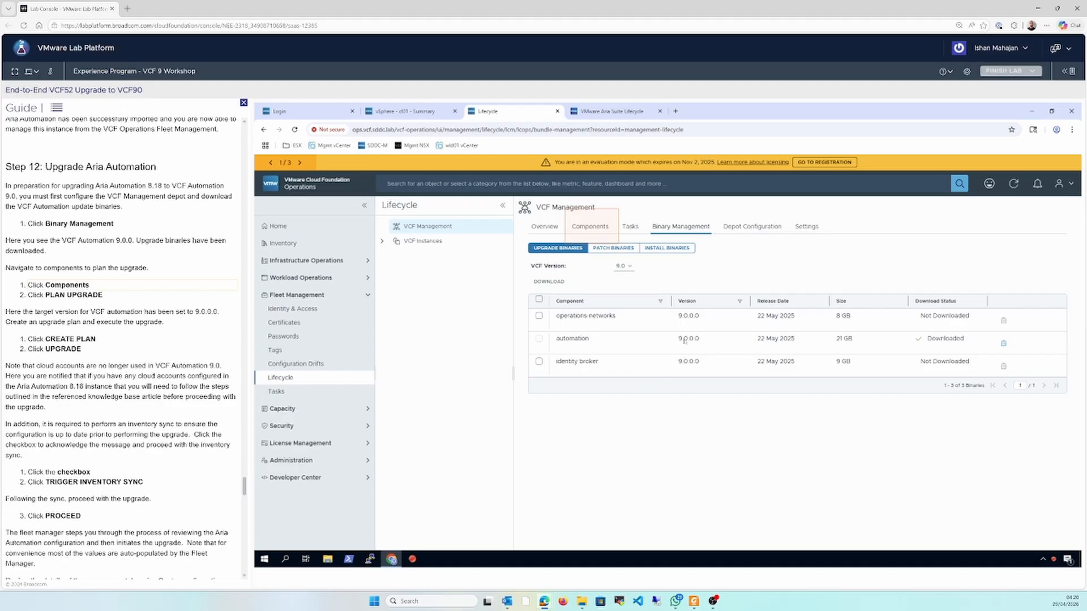
# Create an upgrade plan for VCF 9.0 with automation's target version 9.0.0.0
pyautogui.click(590, 227)
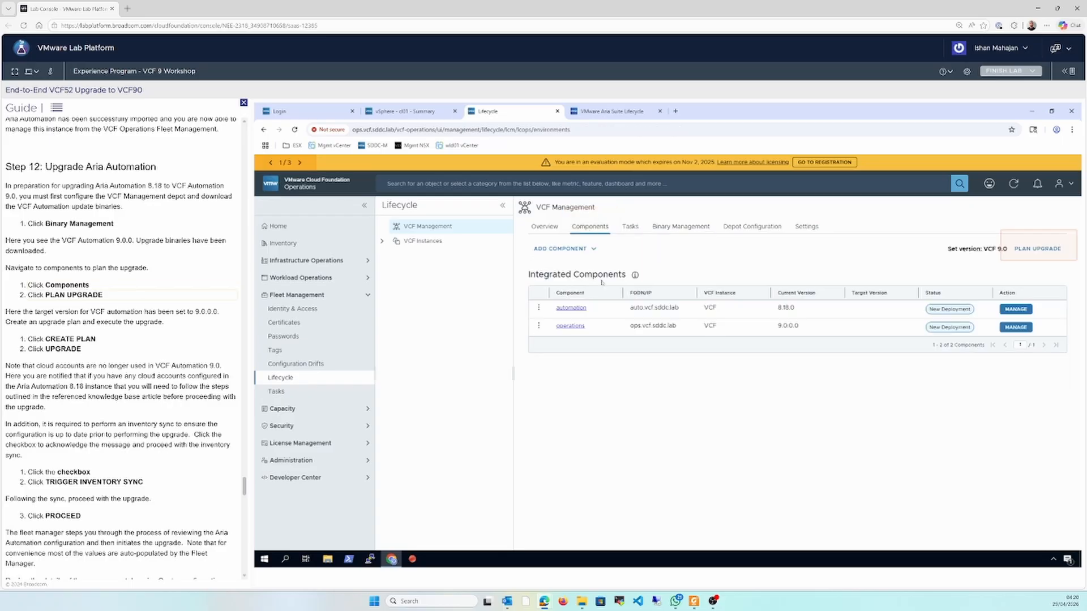
pyautogui.click(1035, 249)
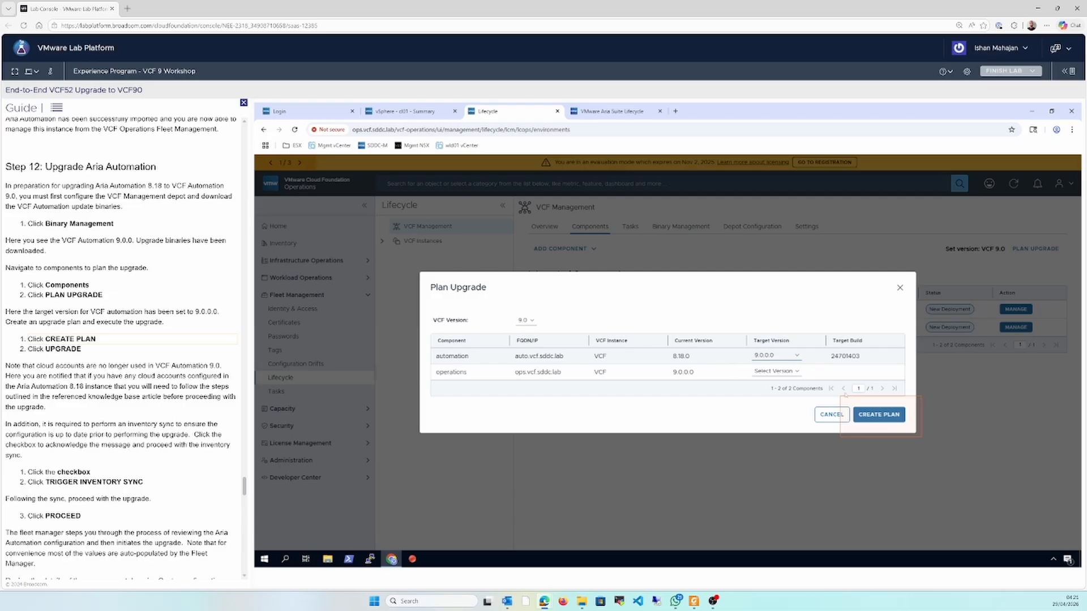
pyautogui.click(860, 414)
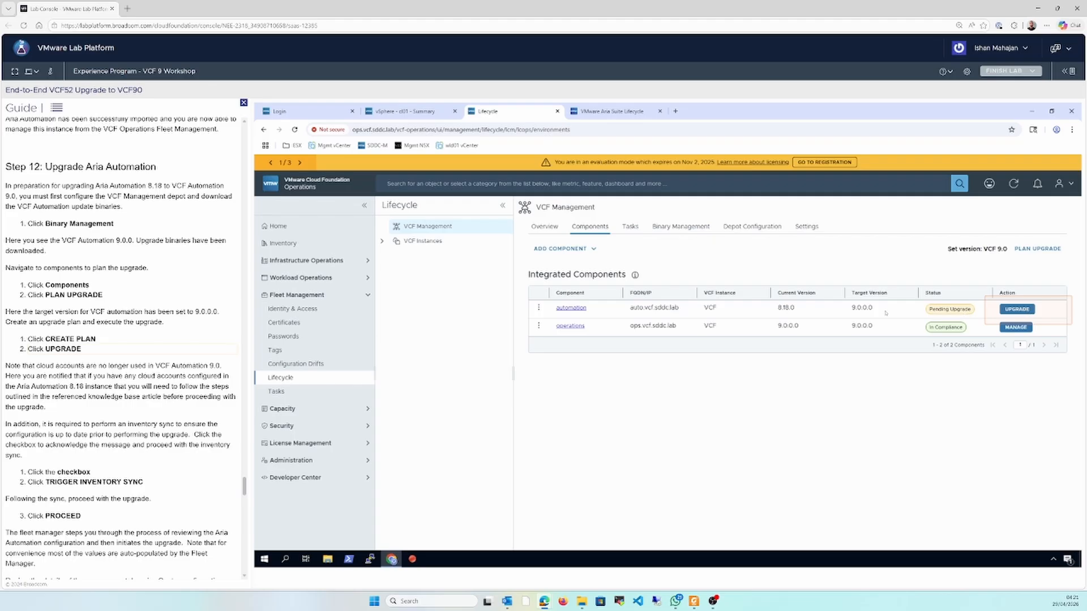
# Start the automation upgrade by acknowledging the cloud account notice, running the inventory sync and proceeding
pyautogui.click(1017, 310)
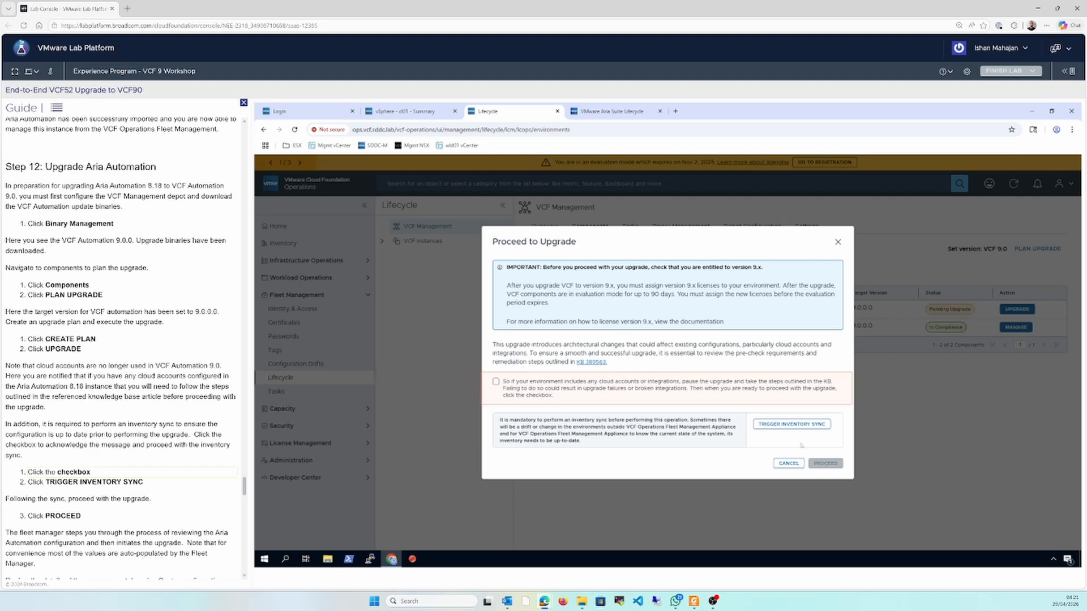
pyautogui.click(573, 388)
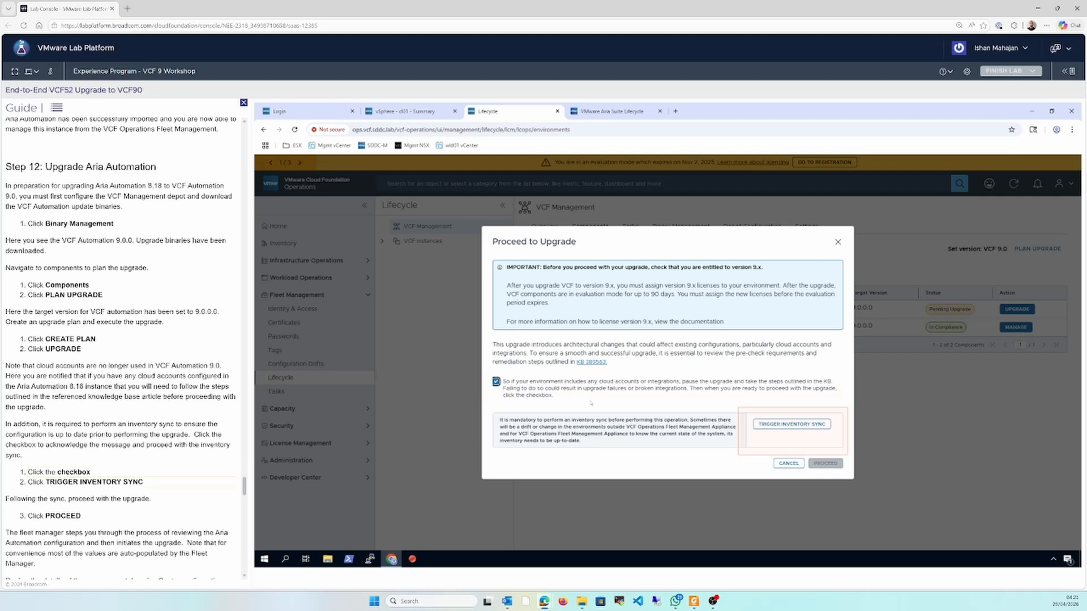
pyautogui.click(788, 426)
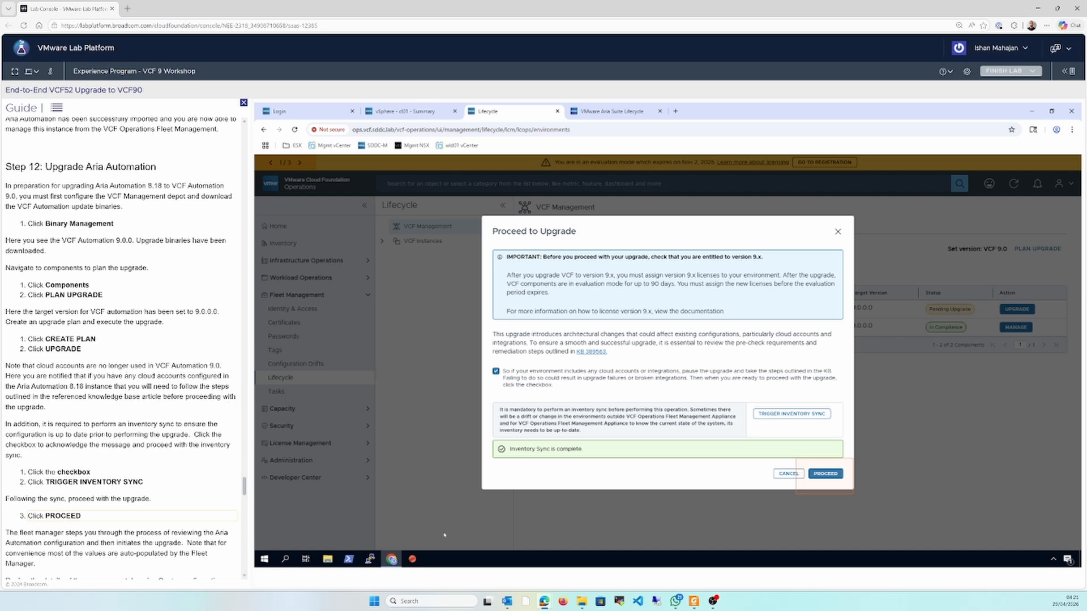
pyautogui.click(826, 474)
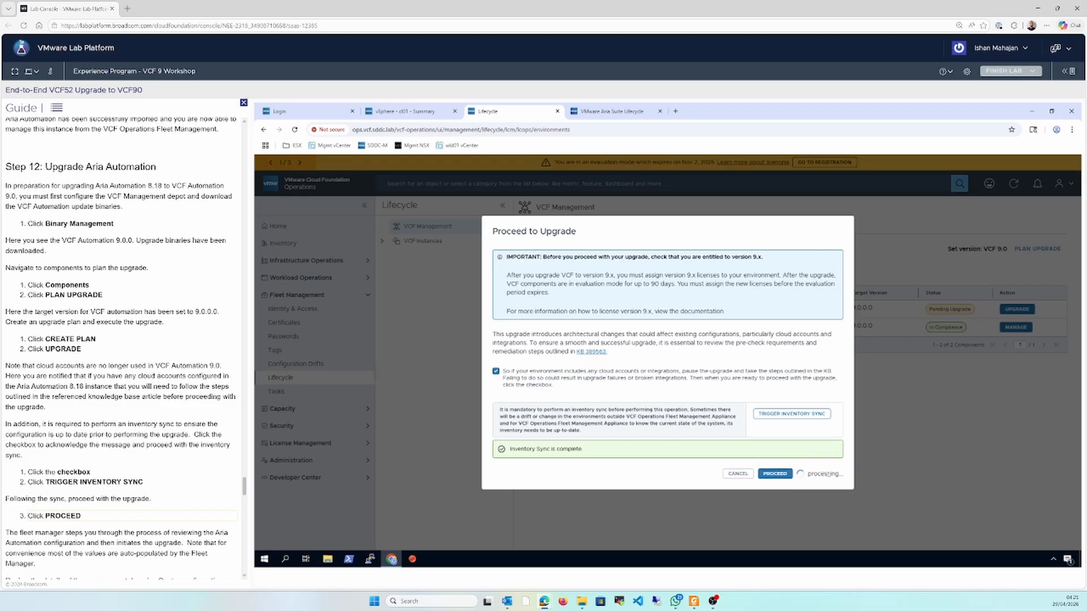
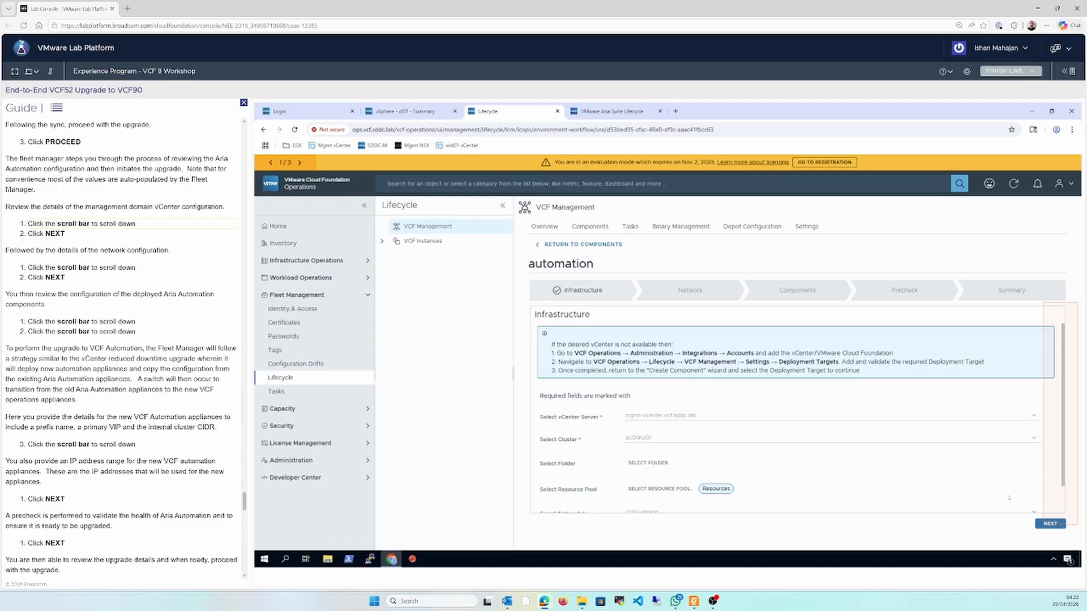
# Review and accept the prefilled infrastructure and network settings for the automation upgrade
pyautogui.click(1063, 506)
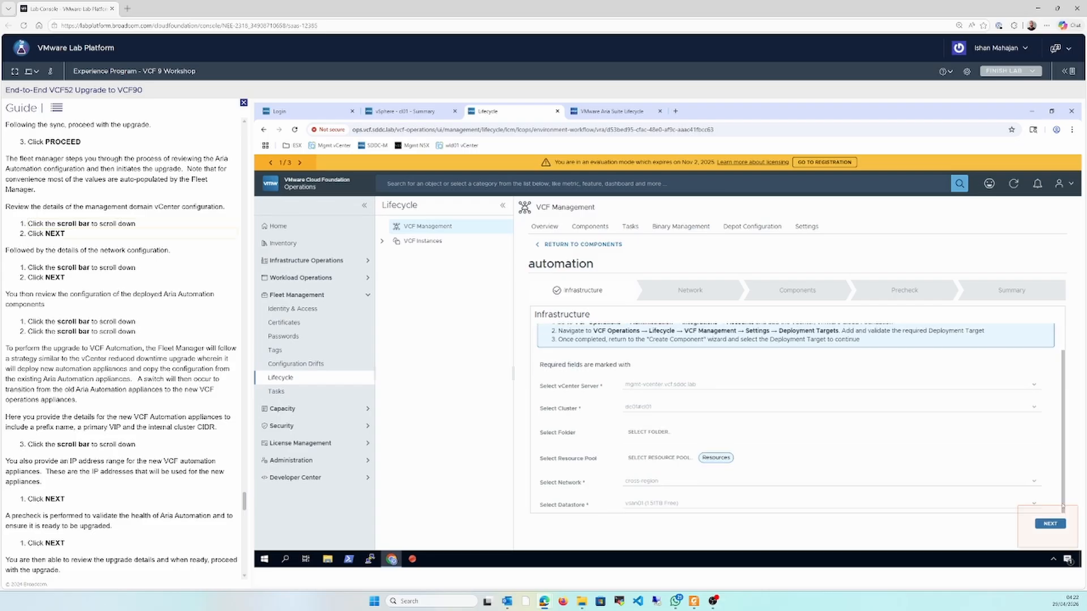
pyautogui.click(1059, 524)
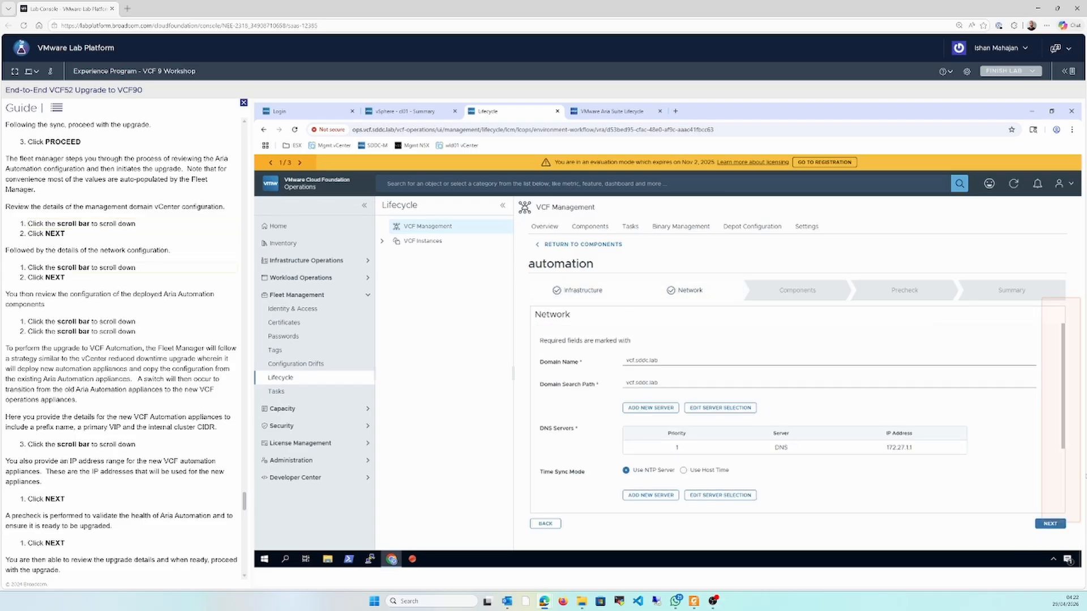
pyautogui.click(1065, 492)
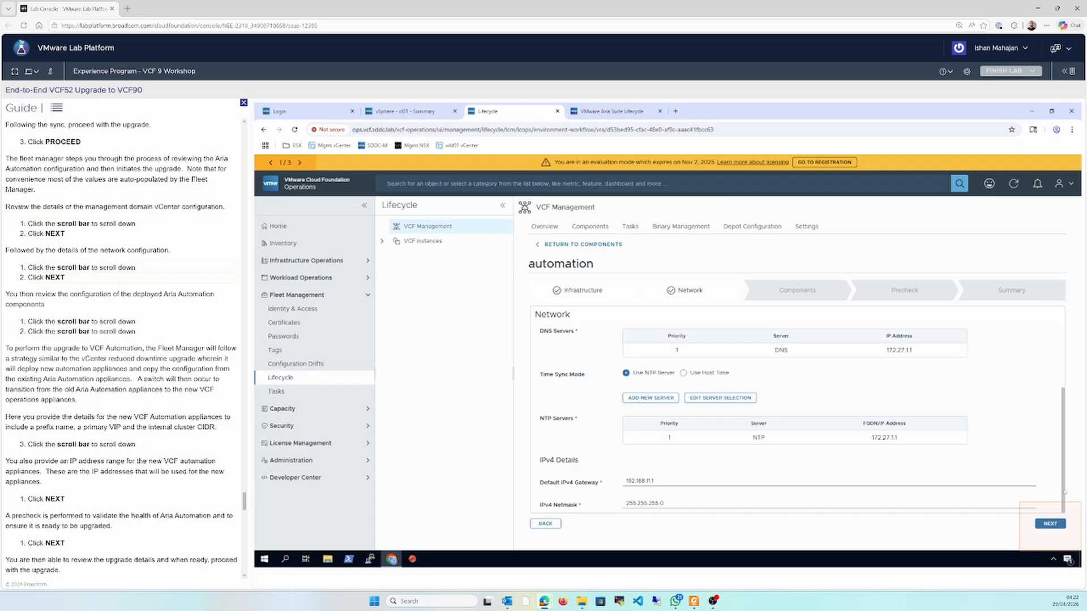
pyautogui.click(1053, 525)
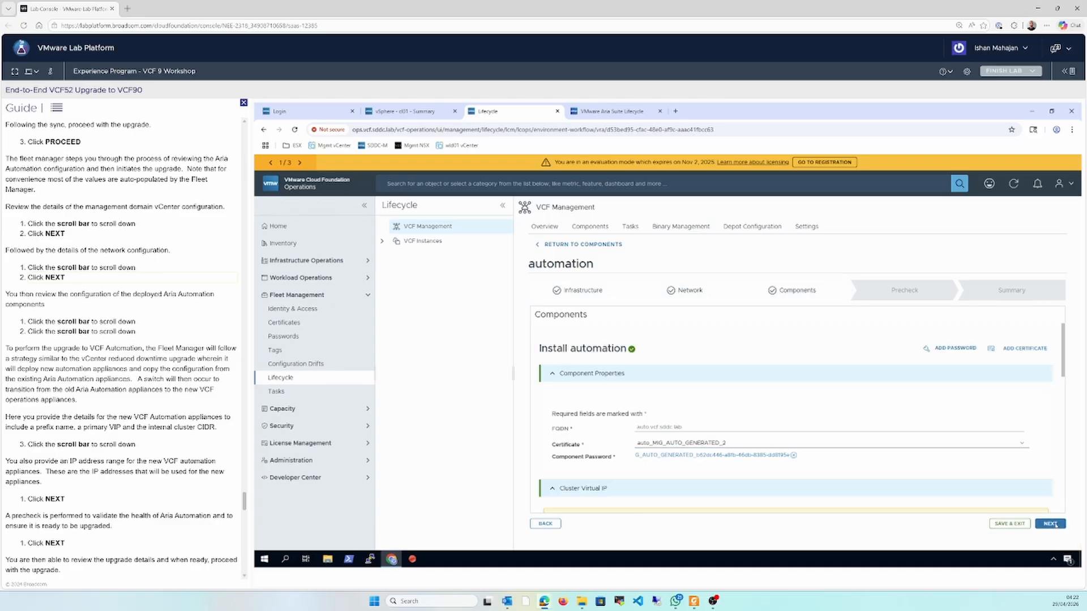
# Review and accept the automation component properties, cluster virtual IP and VCF Automation Primary node settings
pyautogui.click(1063, 496)
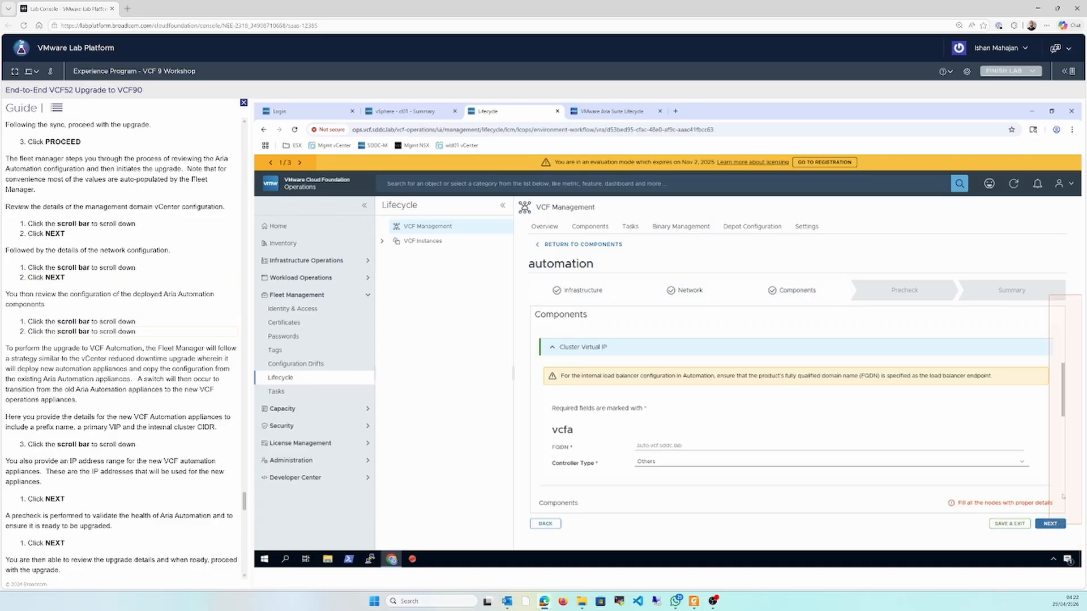
pyautogui.click(1063, 497)
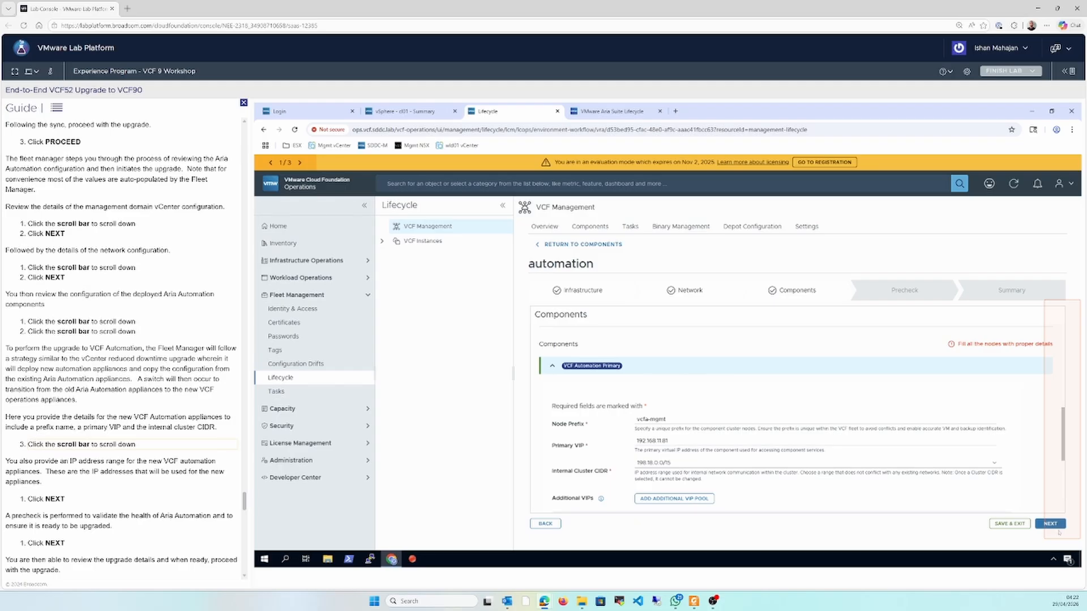
pyautogui.click(1064, 506)
pyautogui.click(1057, 524)
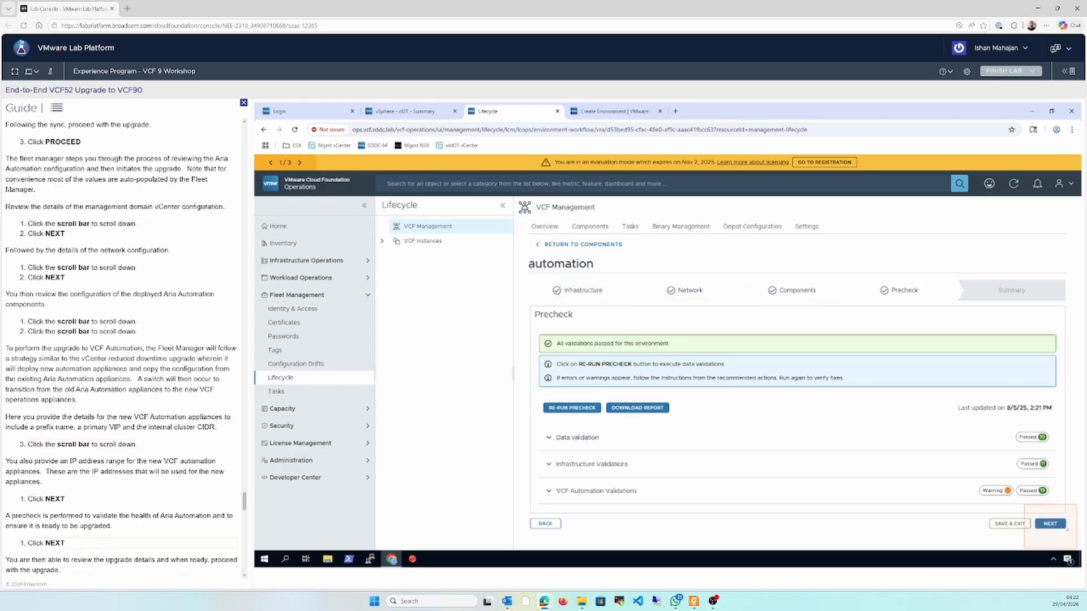
# Continue past the precheck, review the upgrade summary and submit the automation 9.0.0.0 upgrade
pyautogui.click(1065, 525)
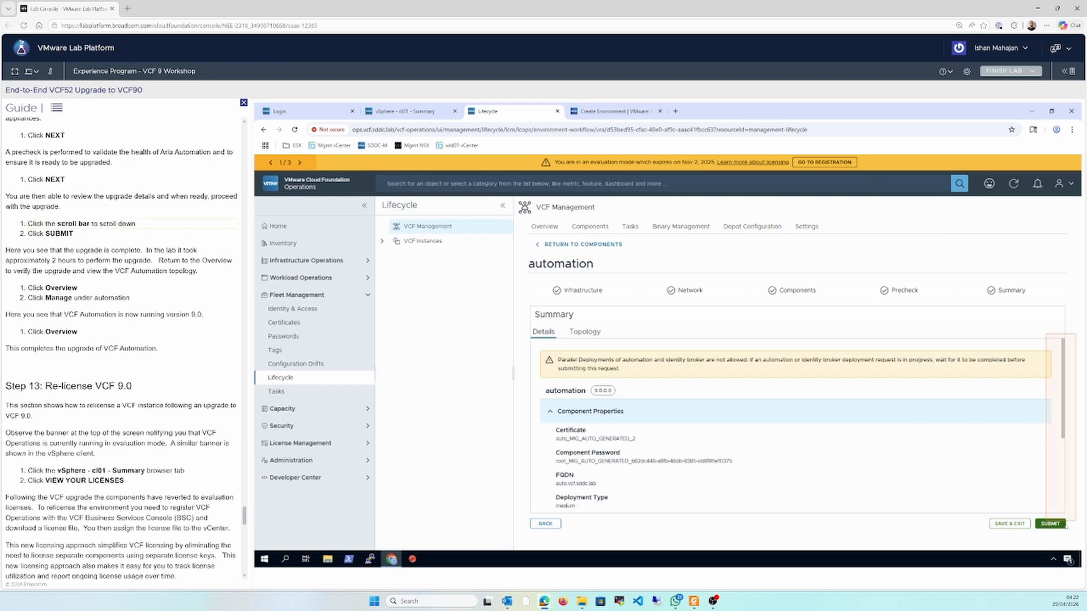
pyautogui.click(1062, 502)
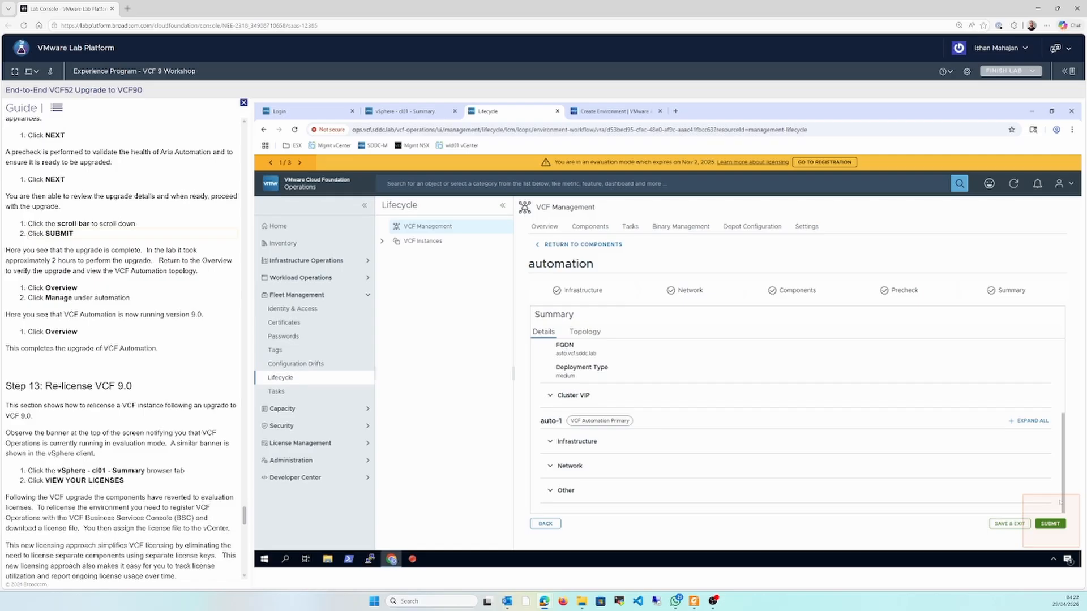
pyautogui.click(1061, 501)
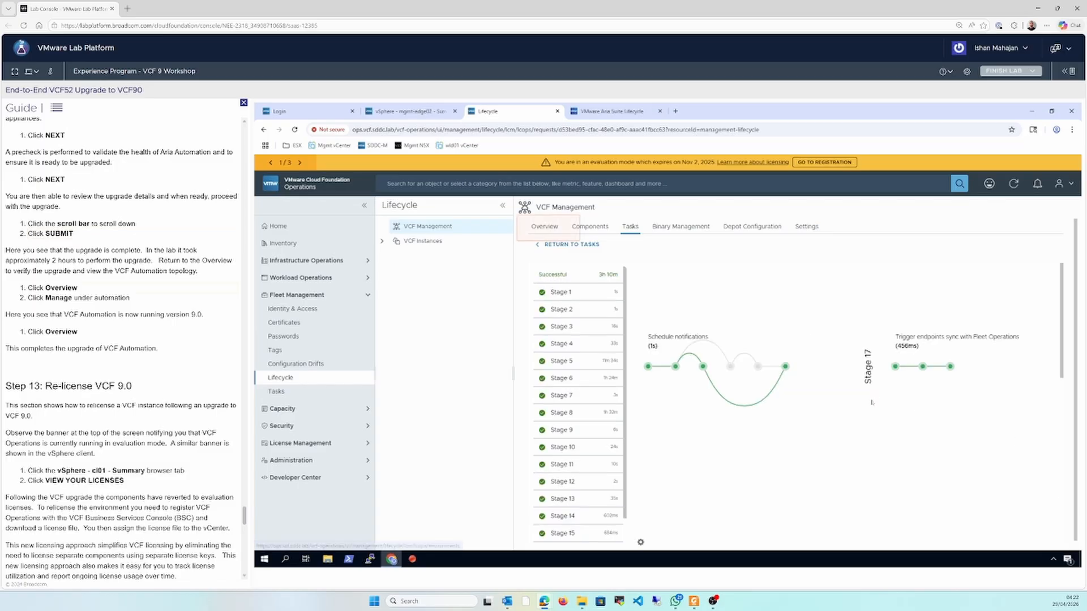
# Consult the upgrade paths slide in the PDF, and check automation's component details from the VCF Management overview
pyautogui.click(699, 600)
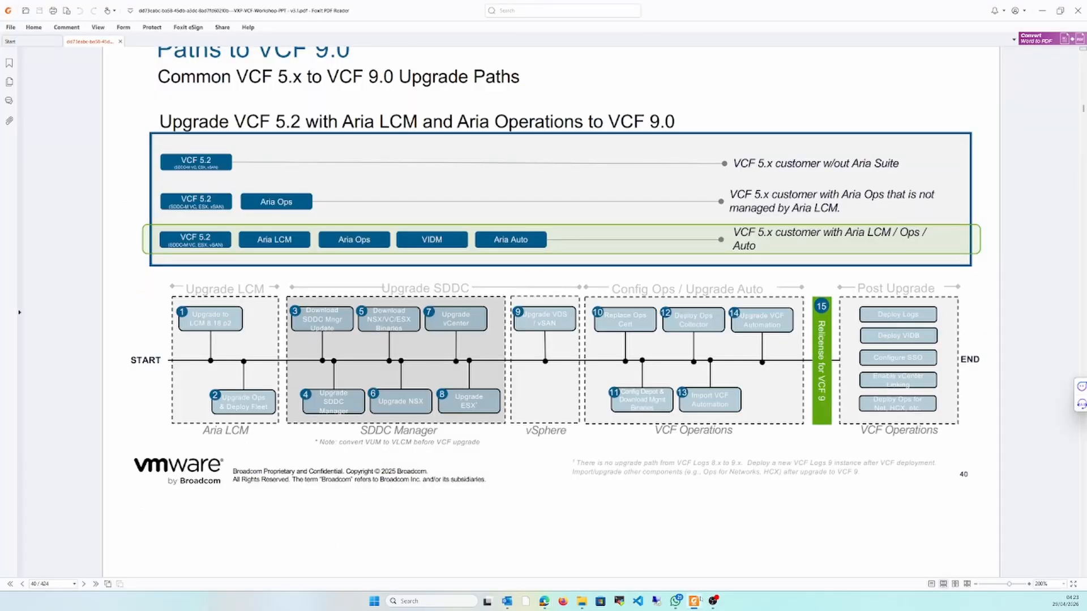
pyautogui.click(695, 601)
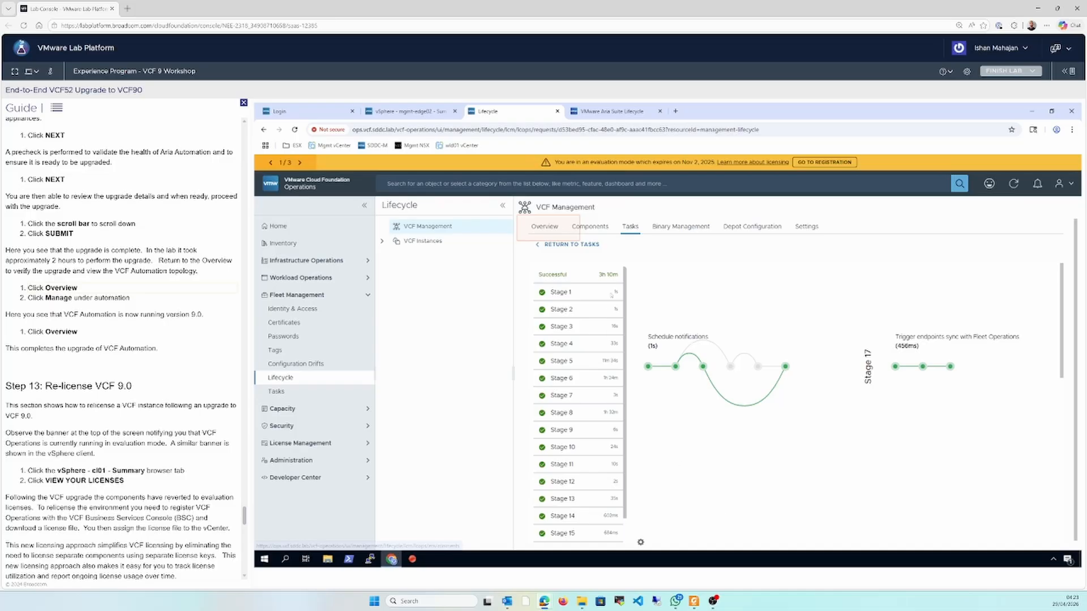
pyautogui.click(531, 229)
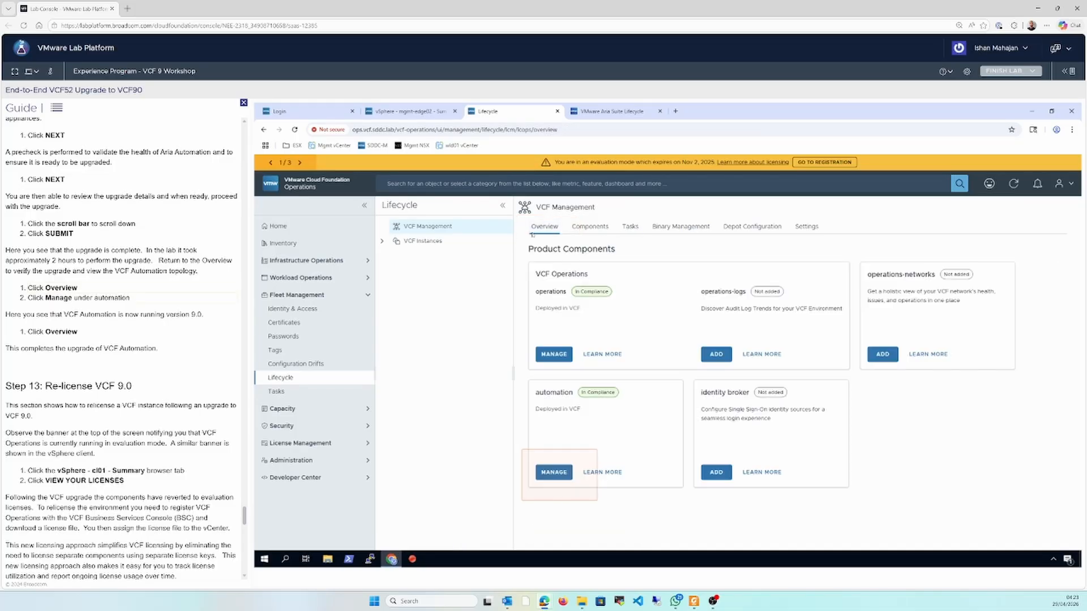
pyautogui.click(554, 473)
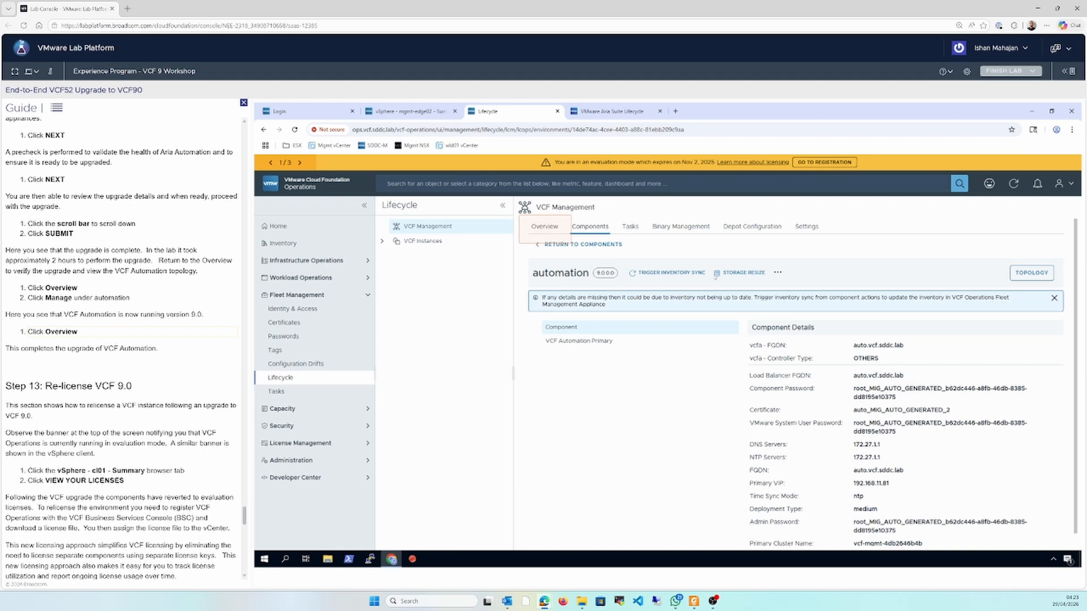
pyautogui.click(545, 227)
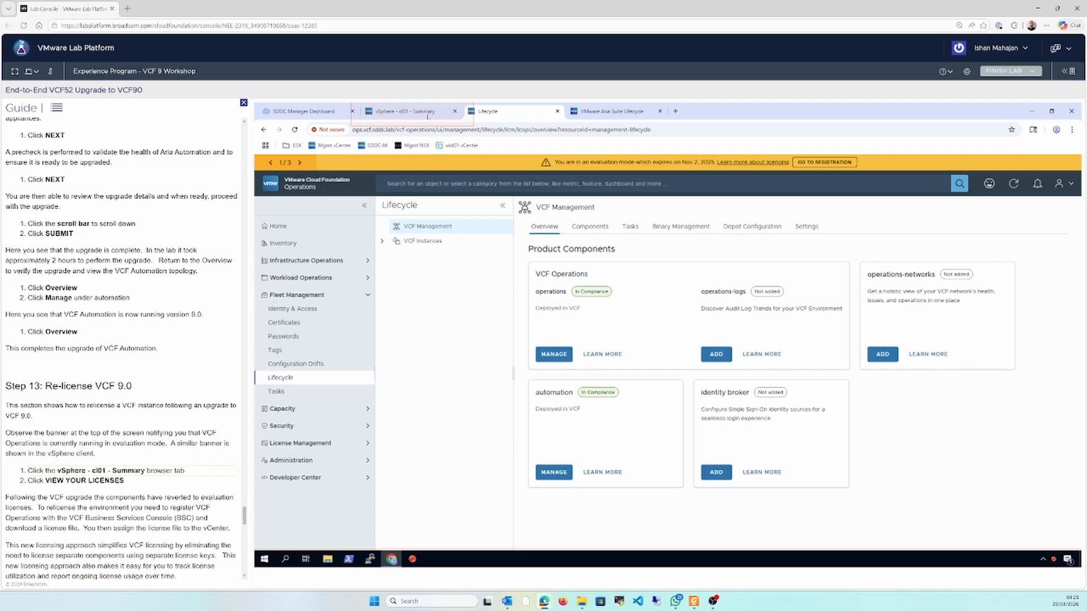
# Consult the relicensing stage on the upgrade paths slide and view the version 9+ licenses in the vSphere Client
pyautogui.click(403, 112)
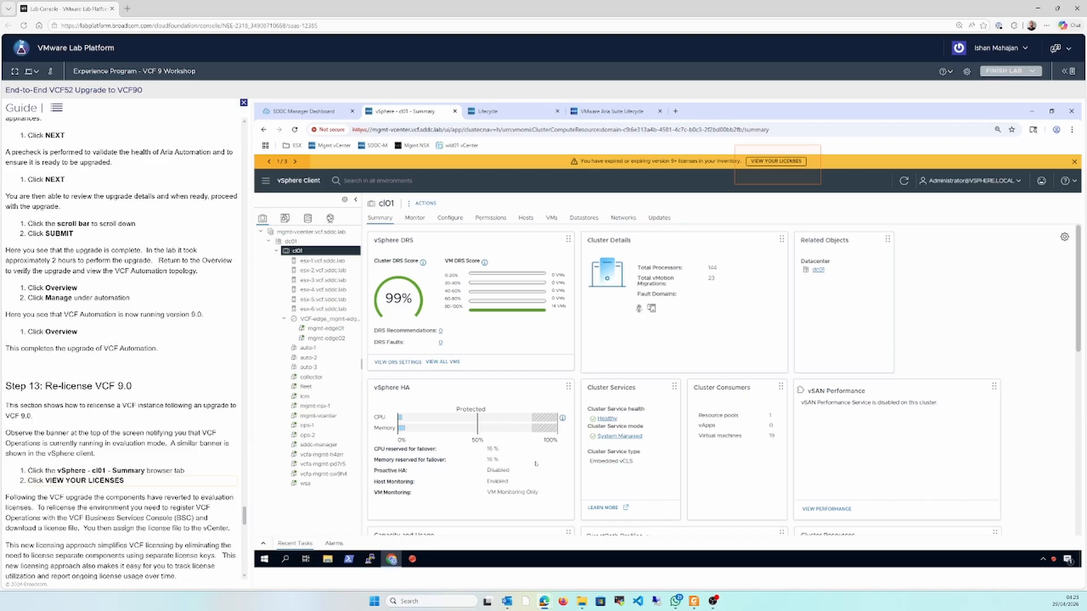
pyautogui.click(693, 601)
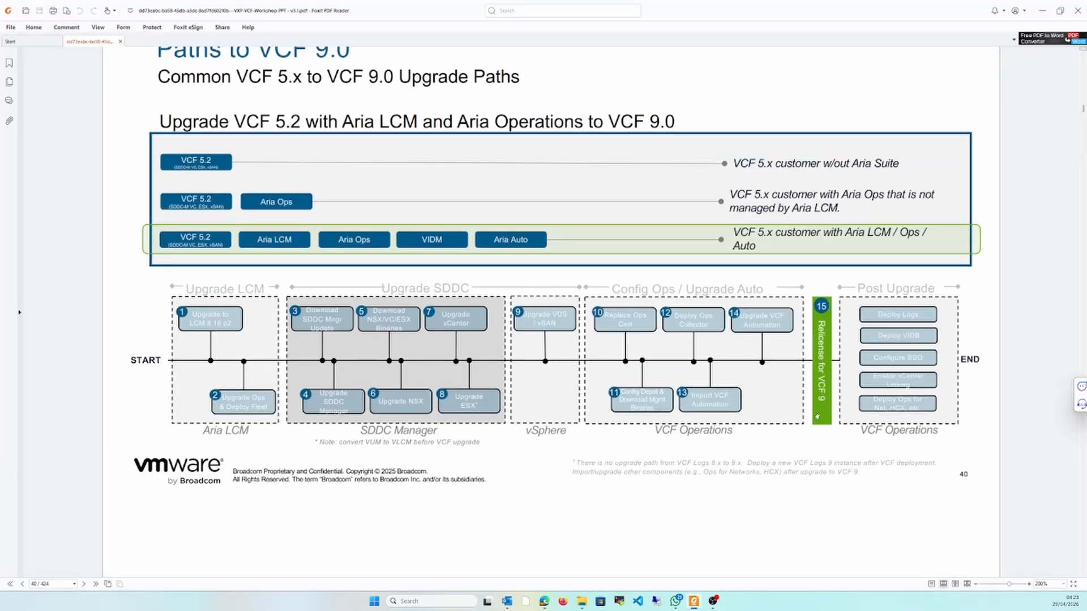
pyautogui.click(693, 602)
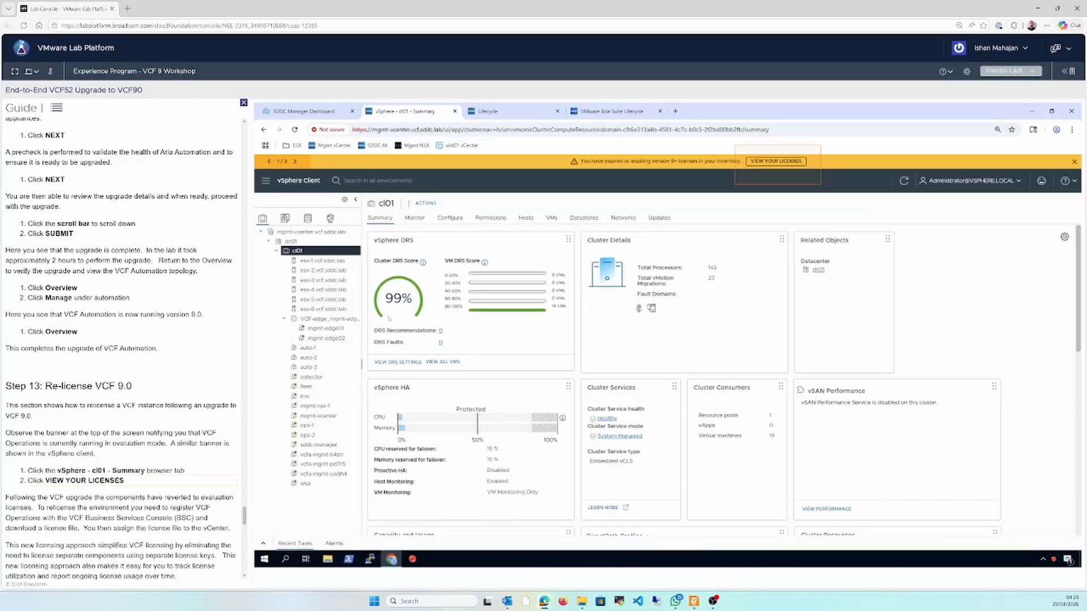
pyautogui.click(776, 162)
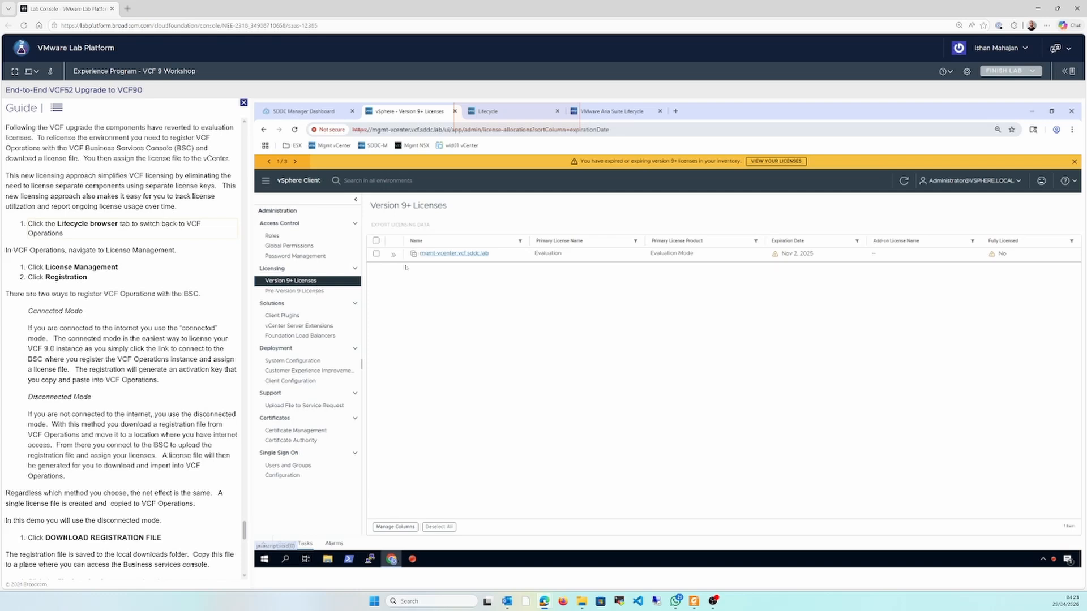
# Open the license registration page in VCF Operations and read the guide's disconnected mode instructions
pyautogui.click(526, 111)
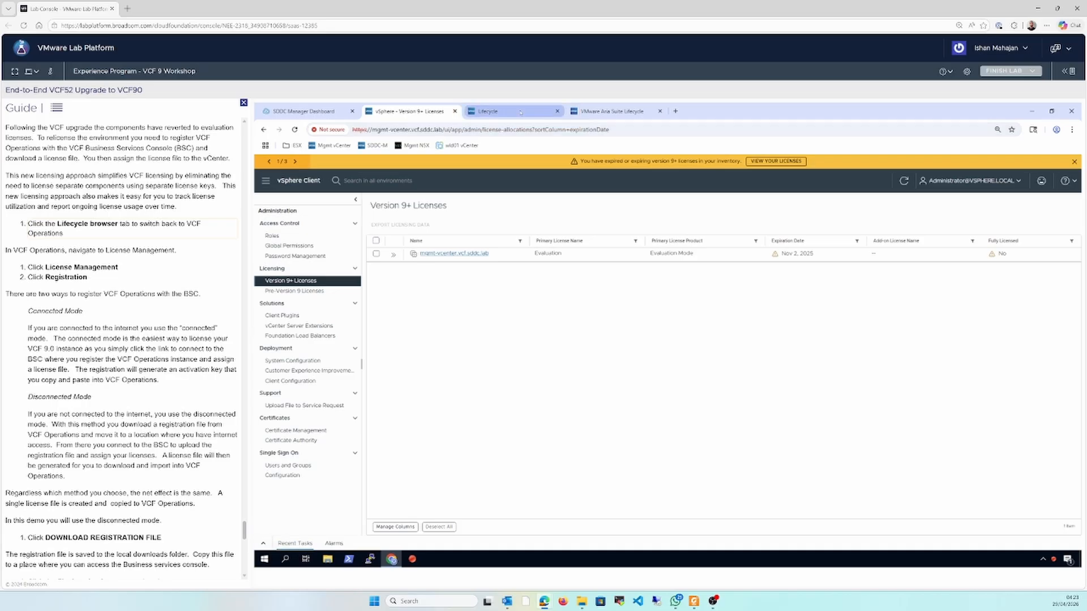
pyautogui.click(343, 444)
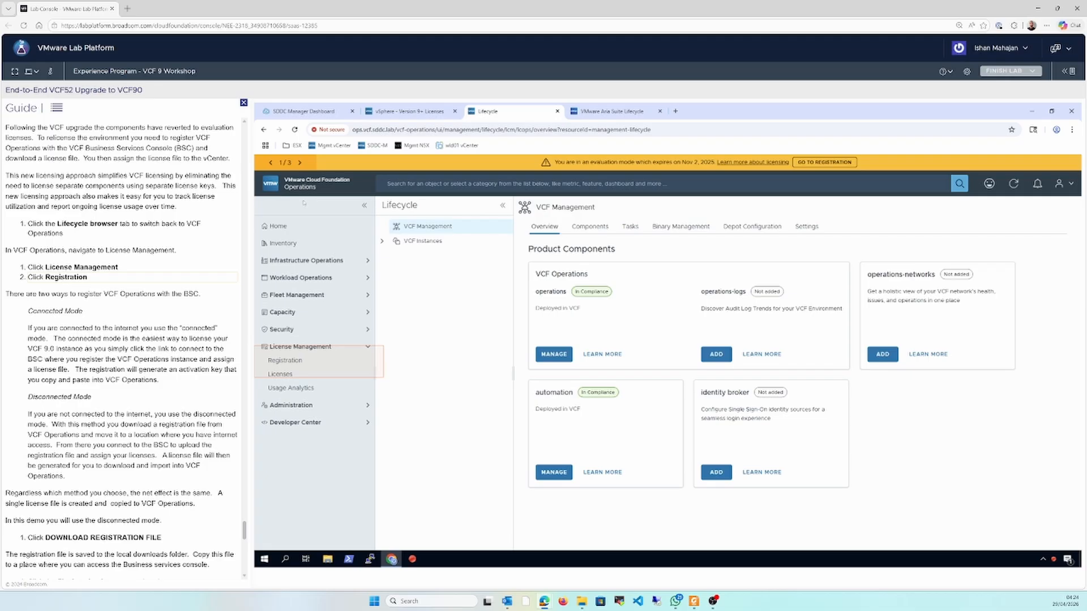
pyautogui.click(286, 361)
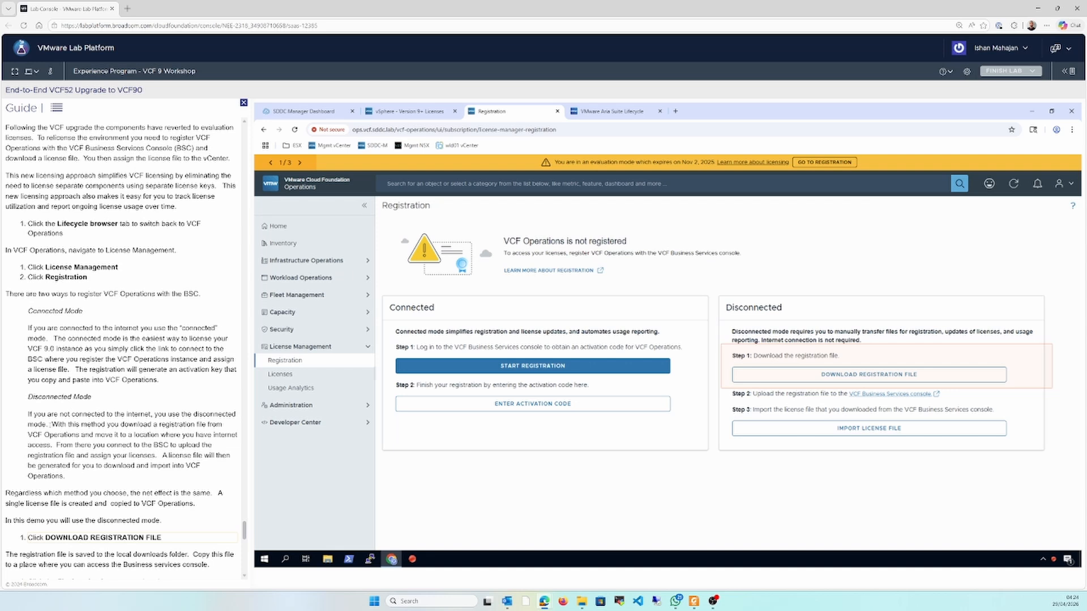
pyautogui.moveTo(50, 424); pyautogui.dragTo(53, 449)
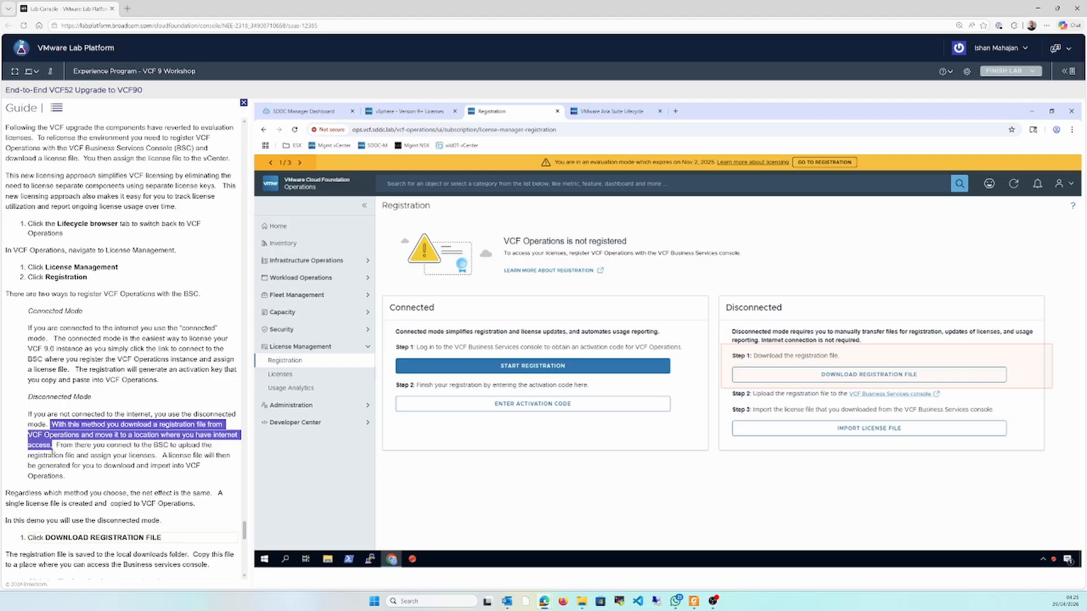
pyautogui.click(72, 453)
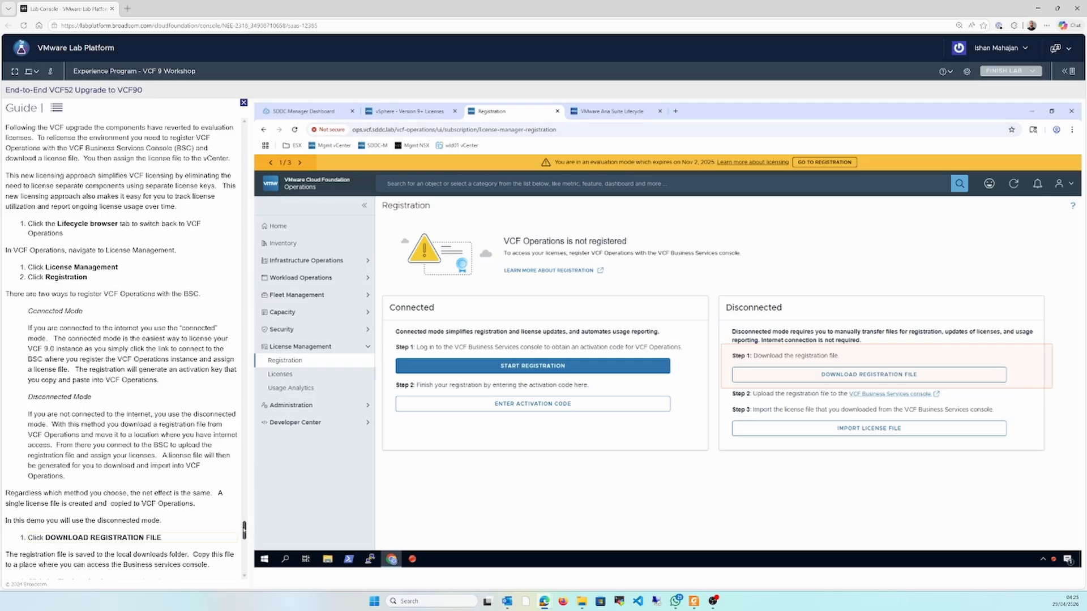
pyautogui.moveTo(244, 530); pyautogui.dragTo(244, 535)
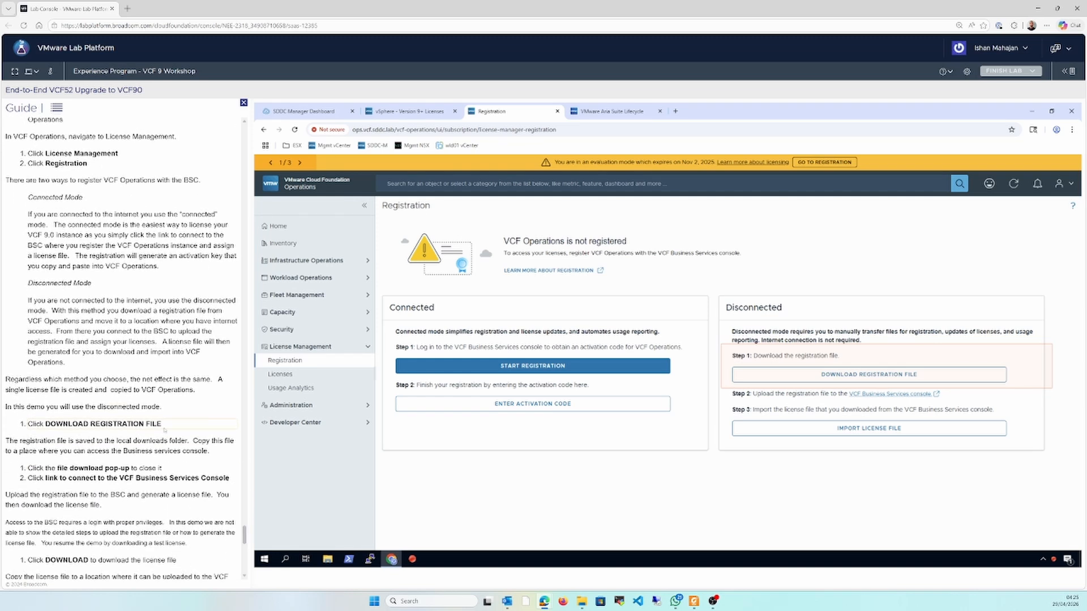
# Download the disconnected-mode registration file, and download the license file from the VCF Business Services console
pyautogui.click(863, 378)
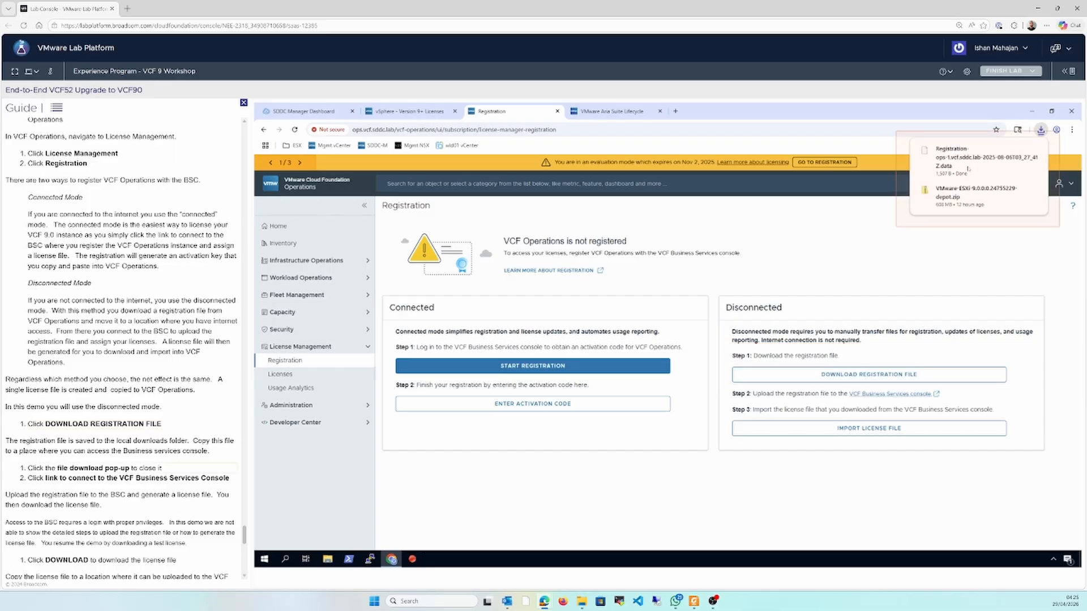
pyautogui.click(969, 168)
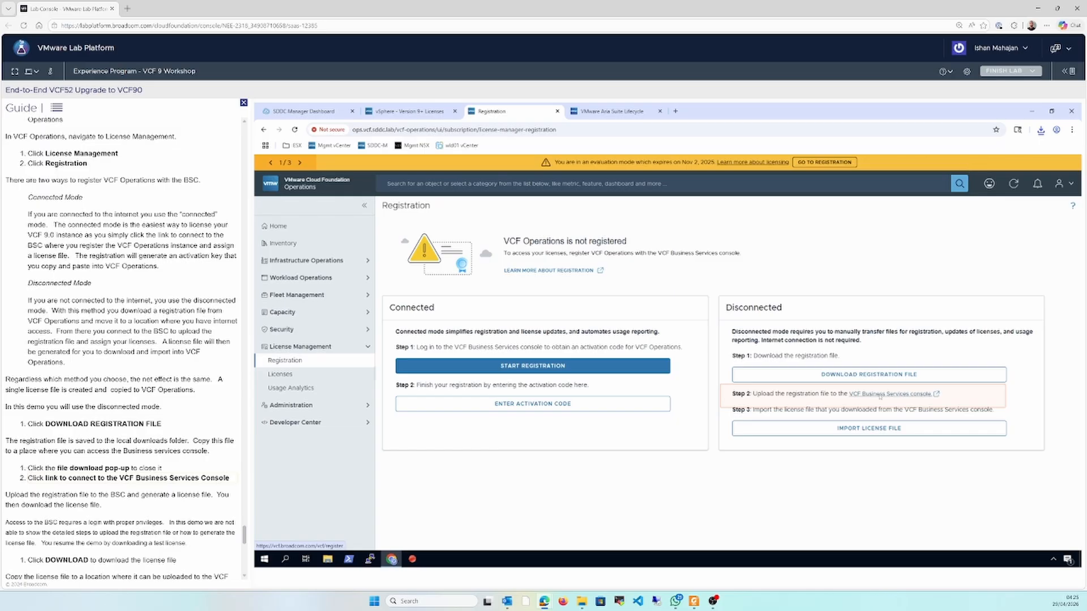
pyautogui.click(880, 395)
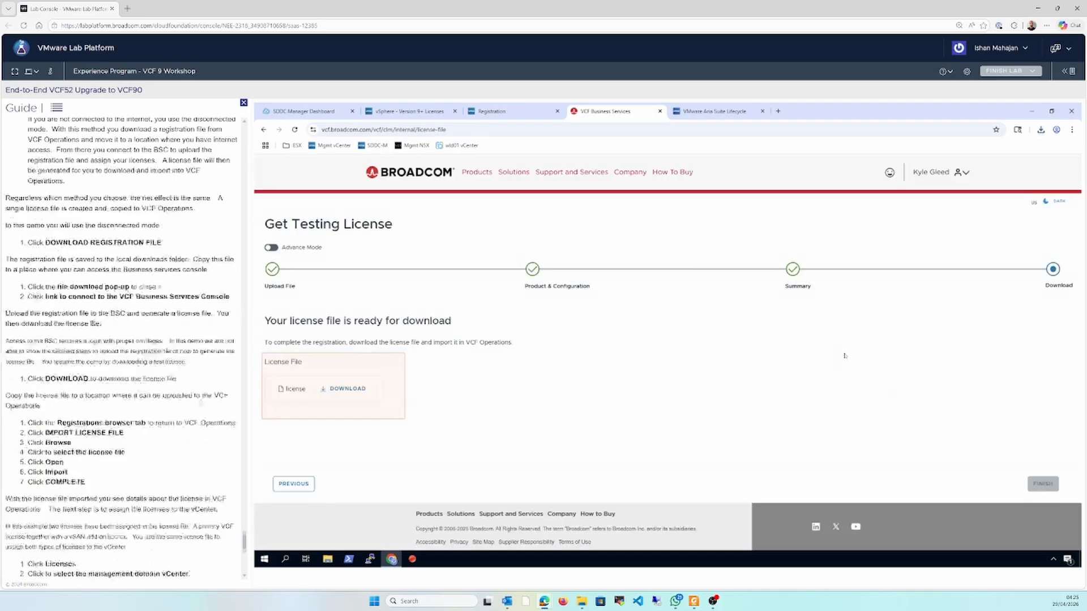
pyautogui.click(347, 394)
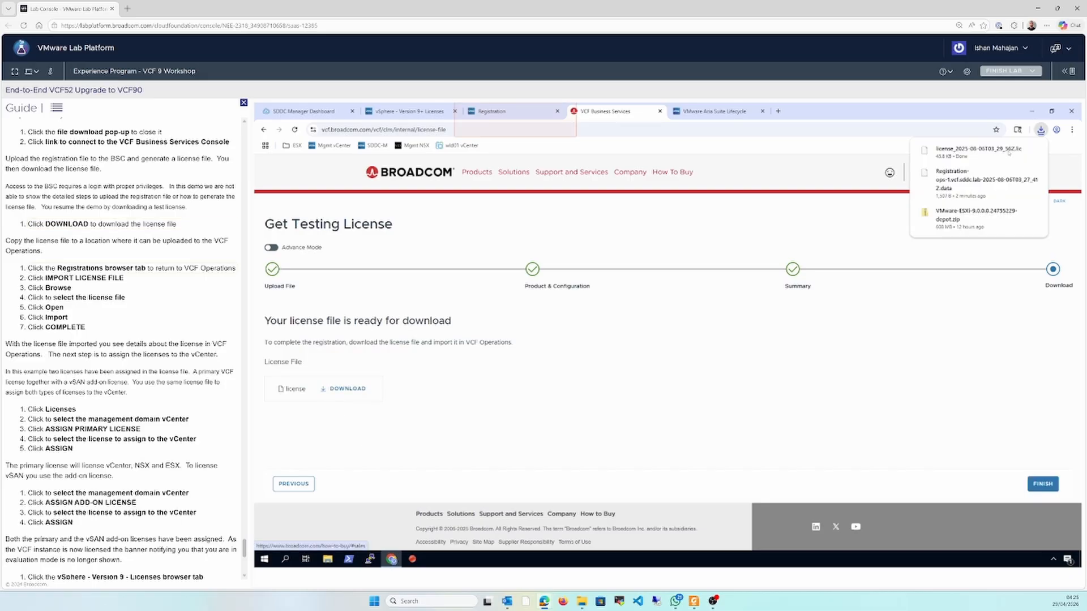
# Import the license file license_2025-08-06T03_29_56Z.lic into VCF Operations and complete the registration
pyautogui.click(469, 113)
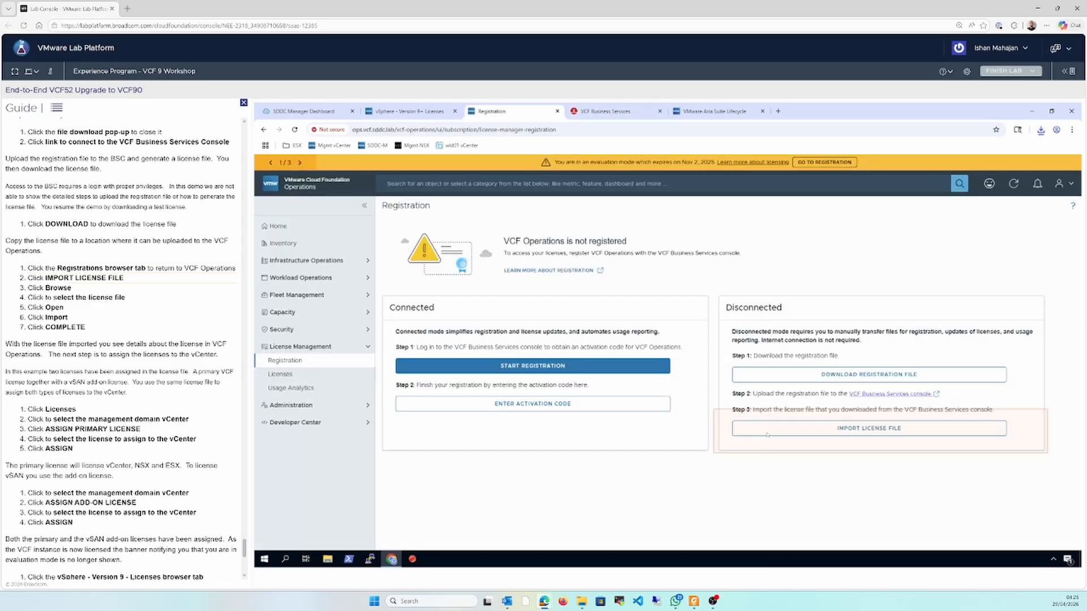
pyautogui.click(768, 434)
pyautogui.click(642, 363)
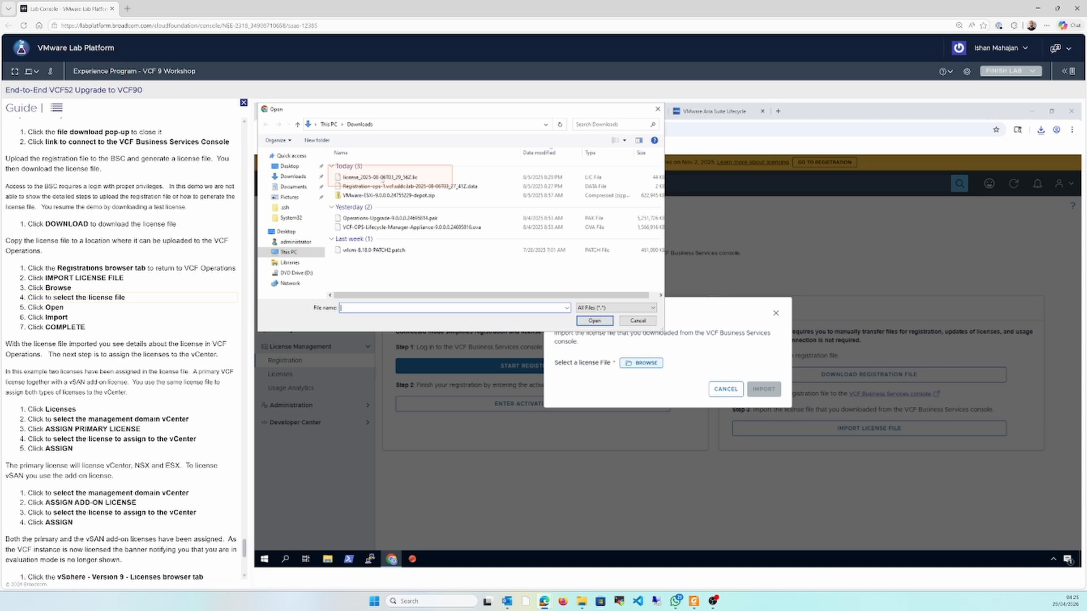
pyautogui.click(383, 177)
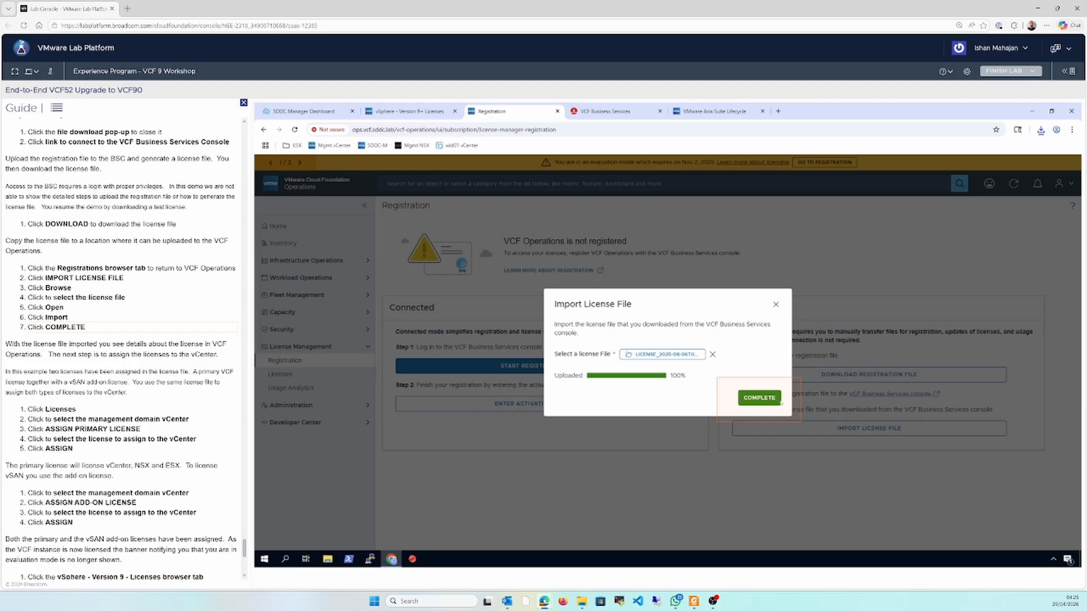
pyautogui.click(759, 398)
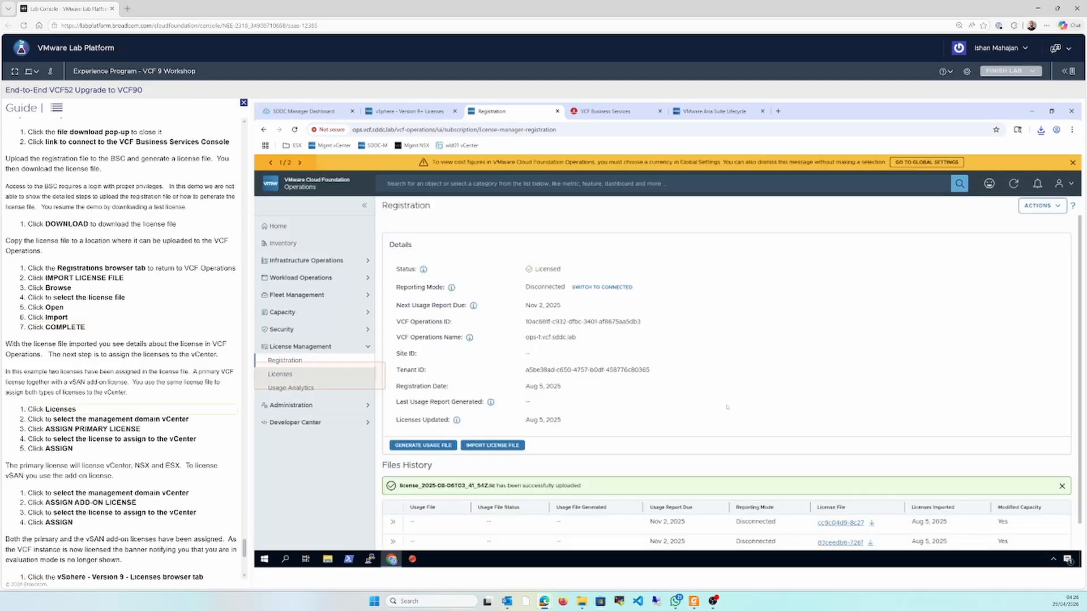
# Assign the VMware Cloud Foundation (cores) license as the primary license to the management domain vCenter
pyautogui.click(309, 373)
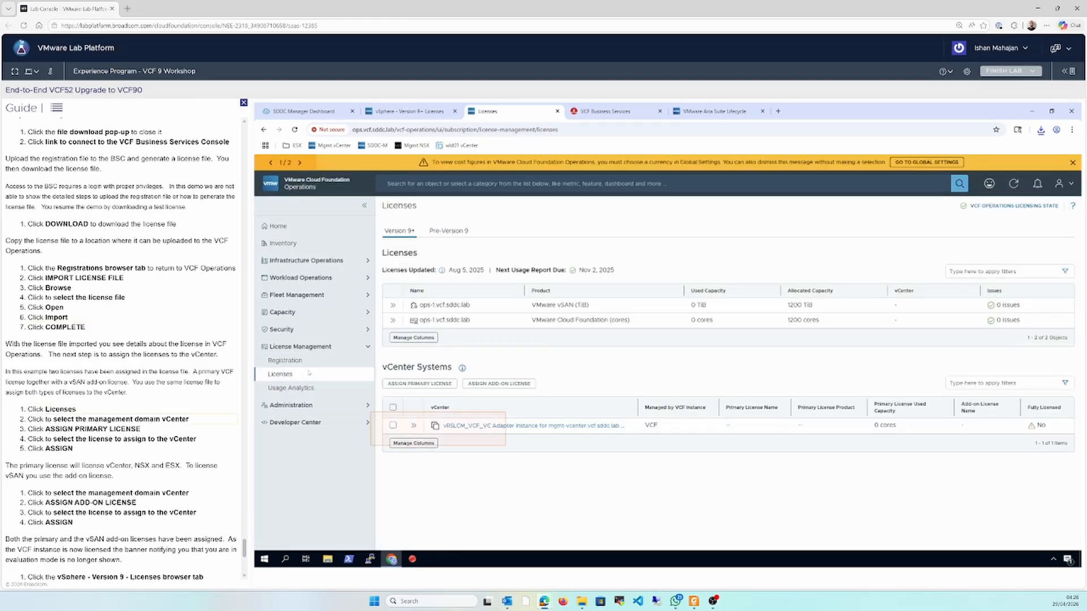
pyautogui.click(393, 425)
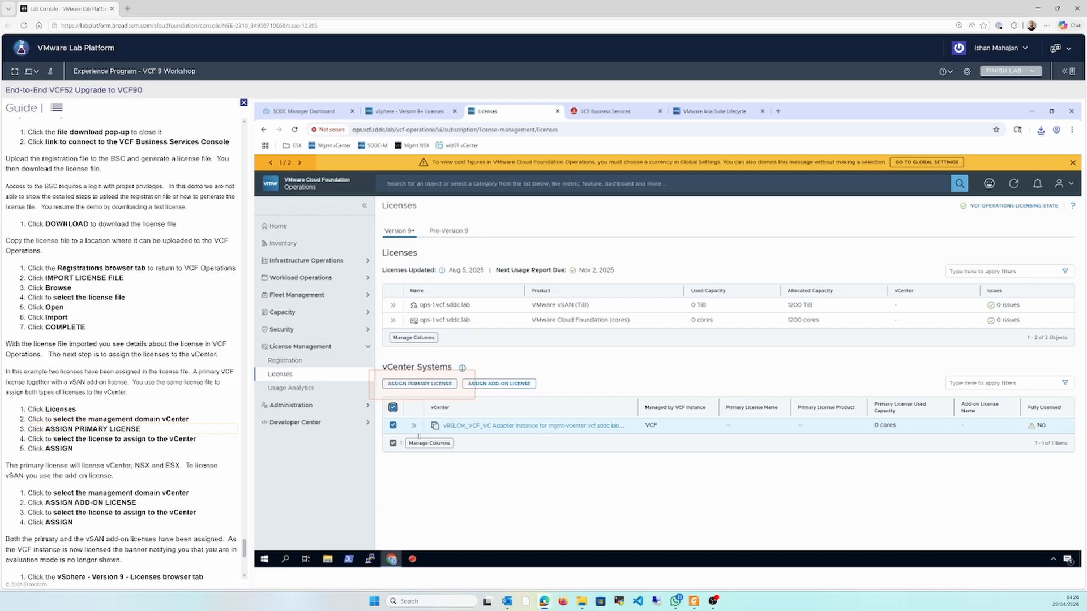
pyautogui.click(419, 384)
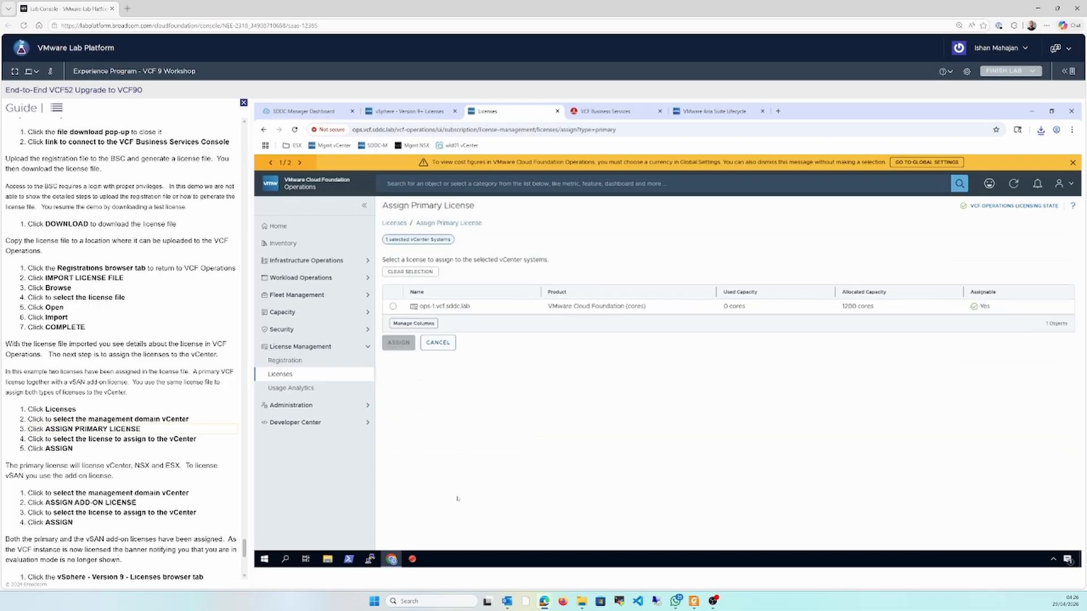
pyautogui.click(393, 306)
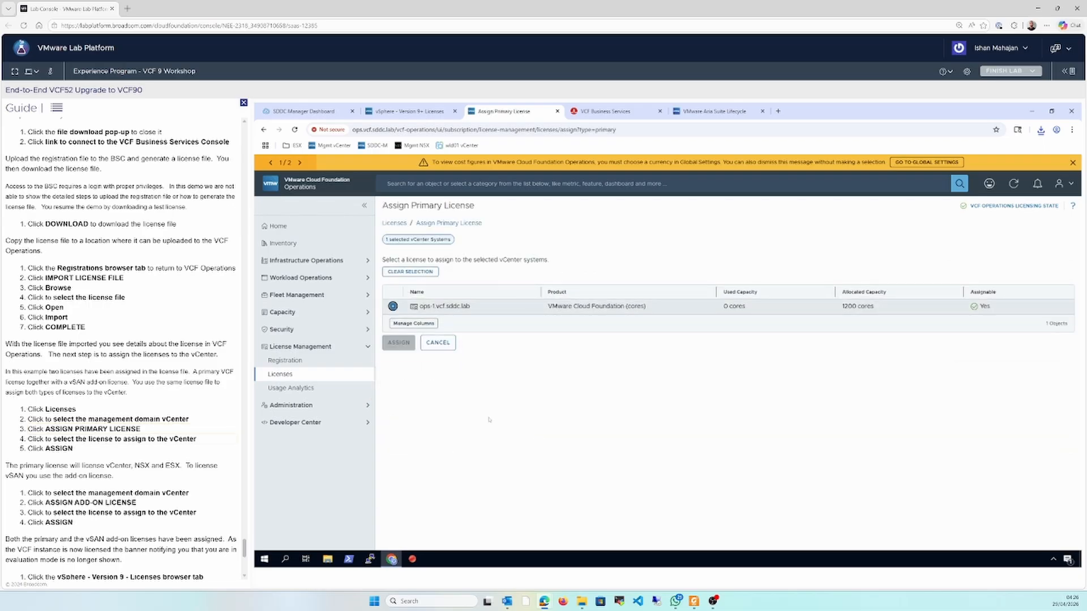
pyautogui.click(398, 343)
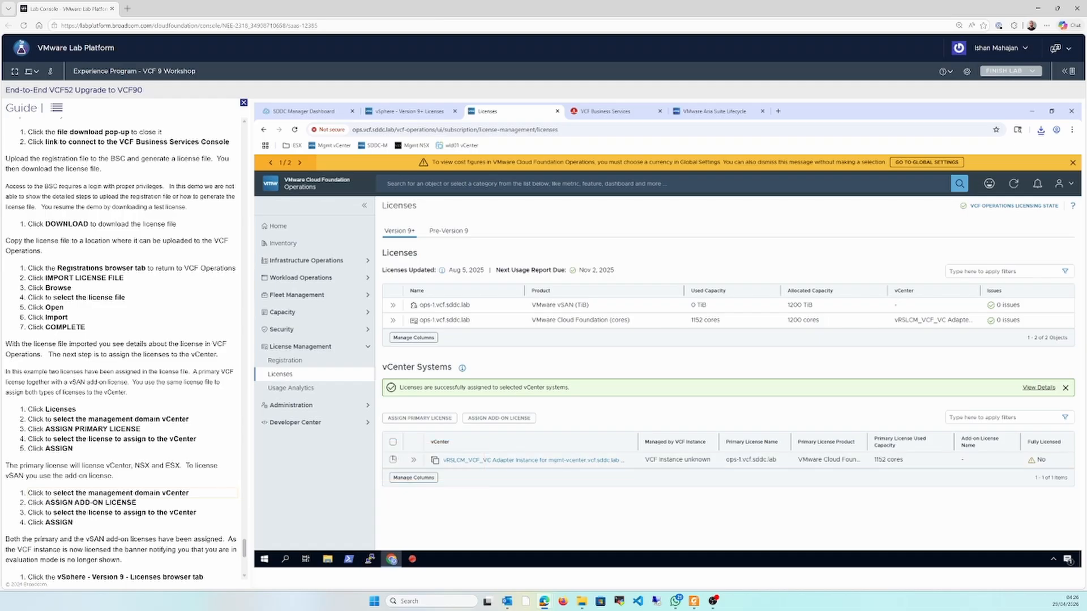
# Assign the VMware vSAN (TiB) add-on license to the management domain vCenter
pyautogui.click(393, 460)
pyautogui.click(492, 420)
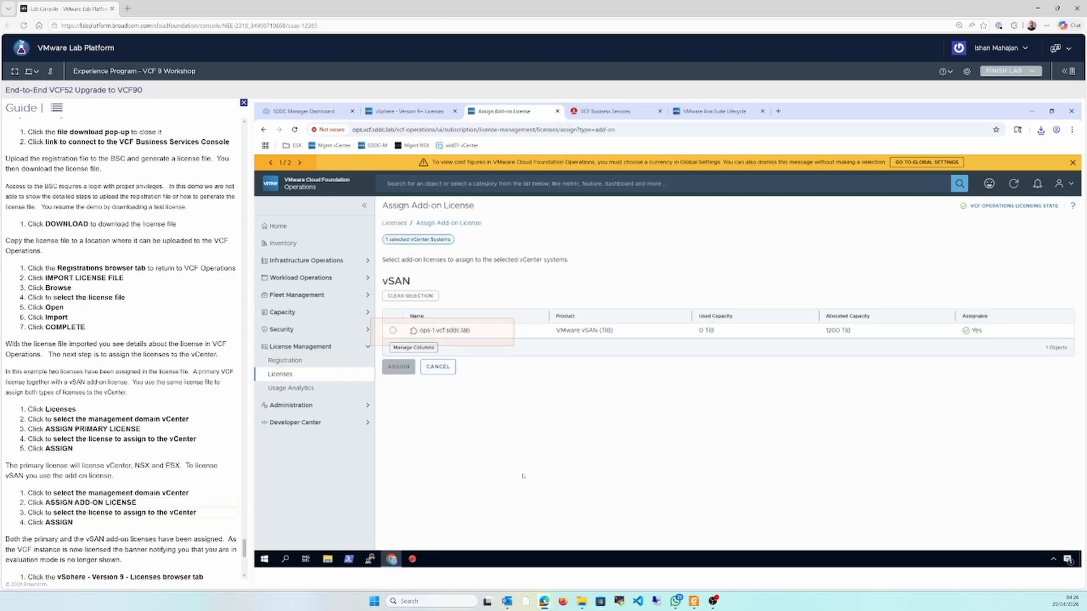
pyautogui.click(393, 330)
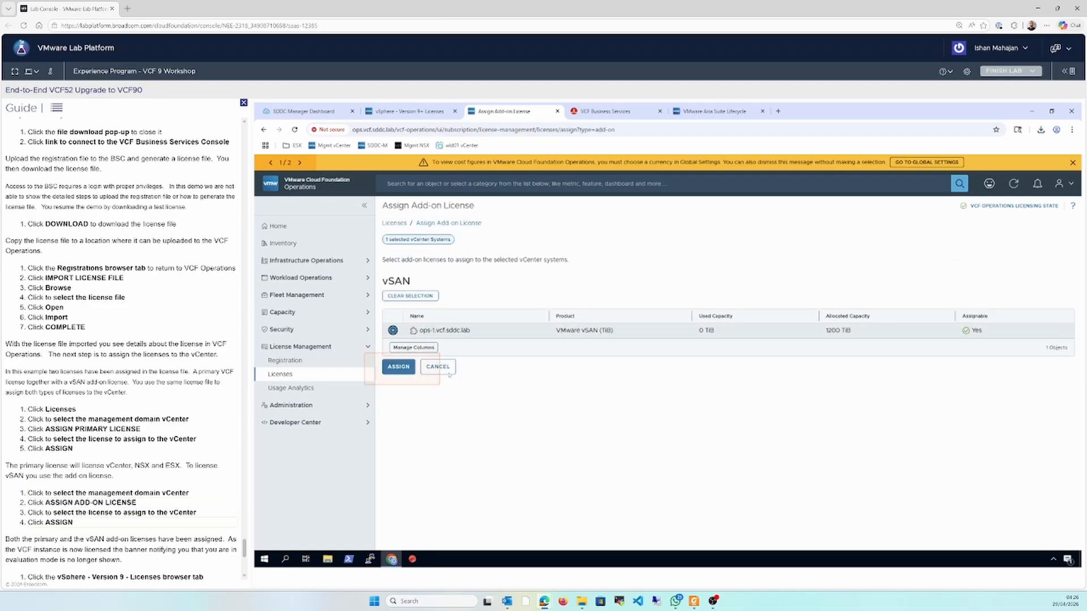
pyautogui.click(399, 368)
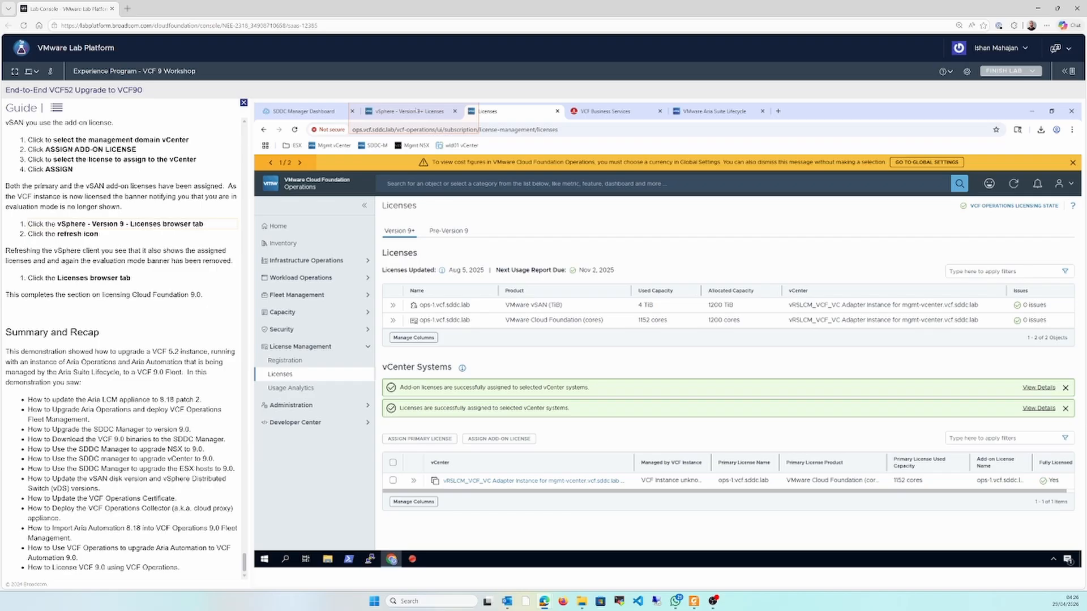
# Refresh the version 9+ licenses in the vSphere Client and consult the upgrade paths slide in the Foxit PDF Reader
pyautogui.click(416, 112)
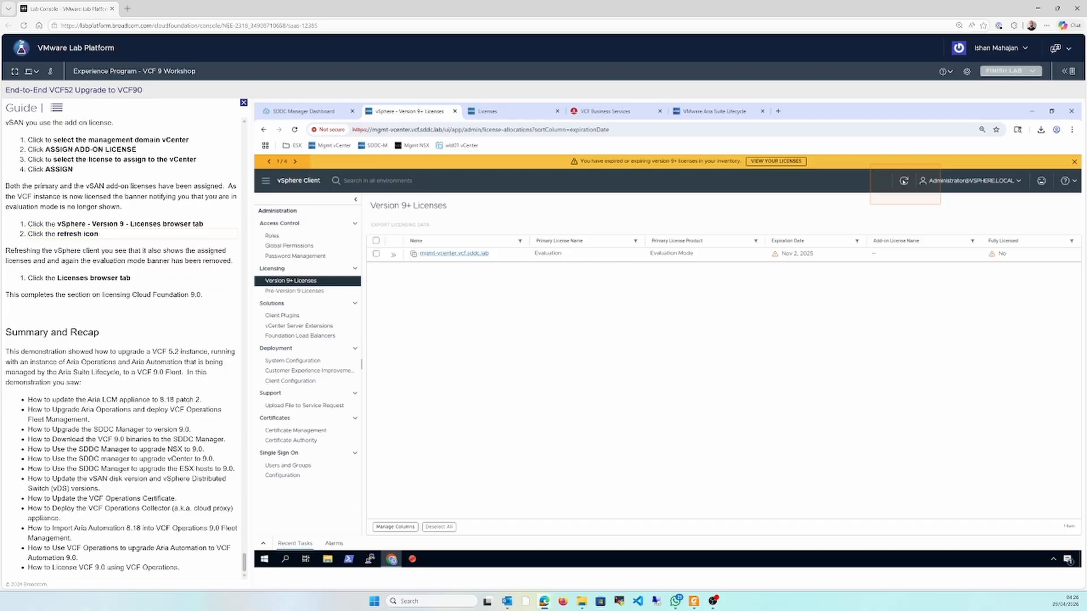
pyautogui.click(904, 180)
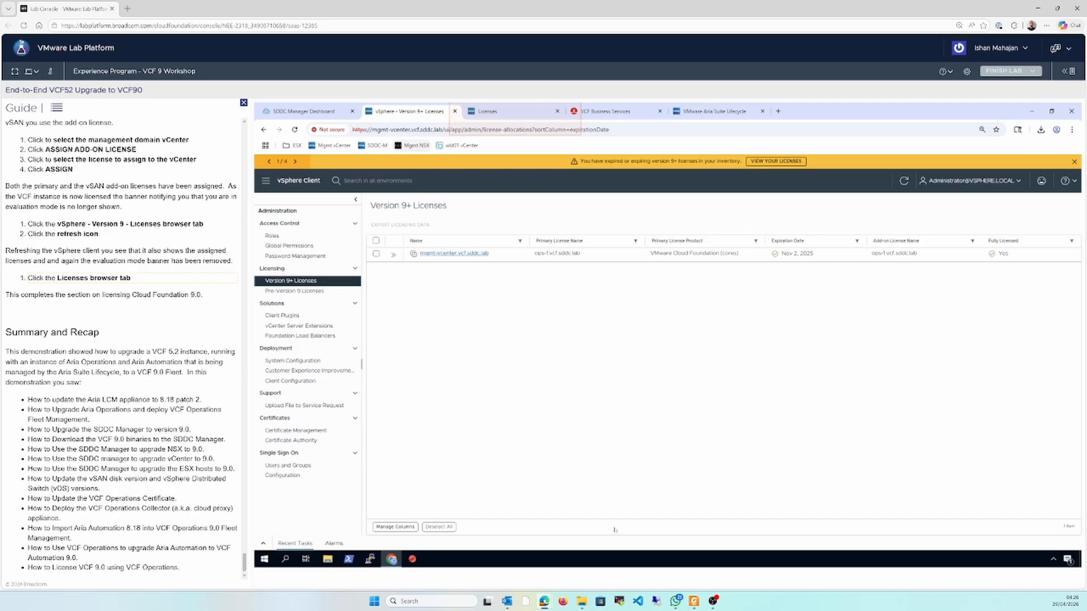
pyautogui.click(694, 601)
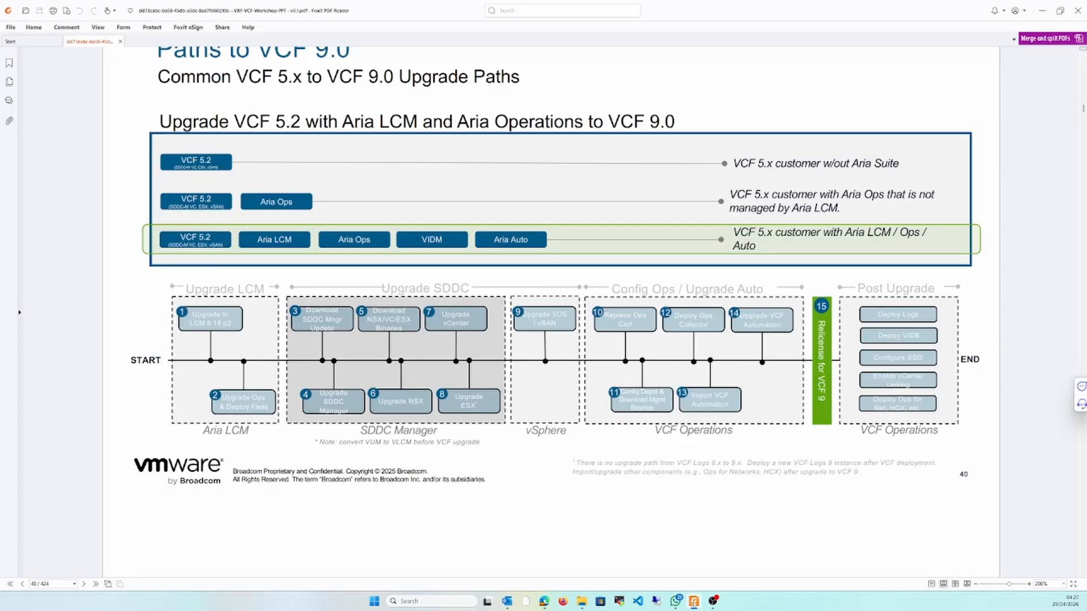
pyautogui.click(694, 603)
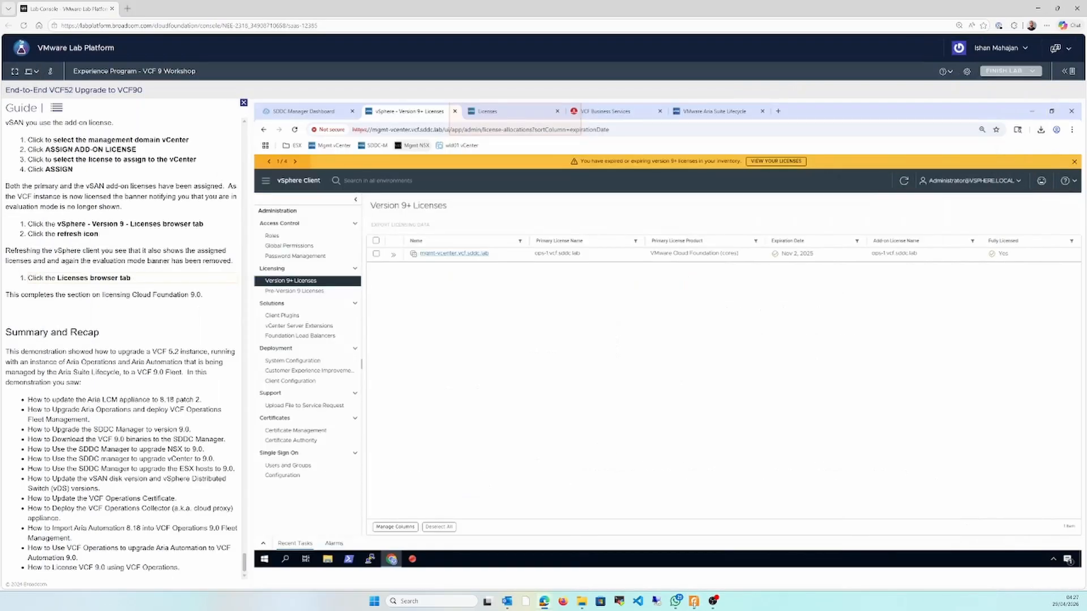